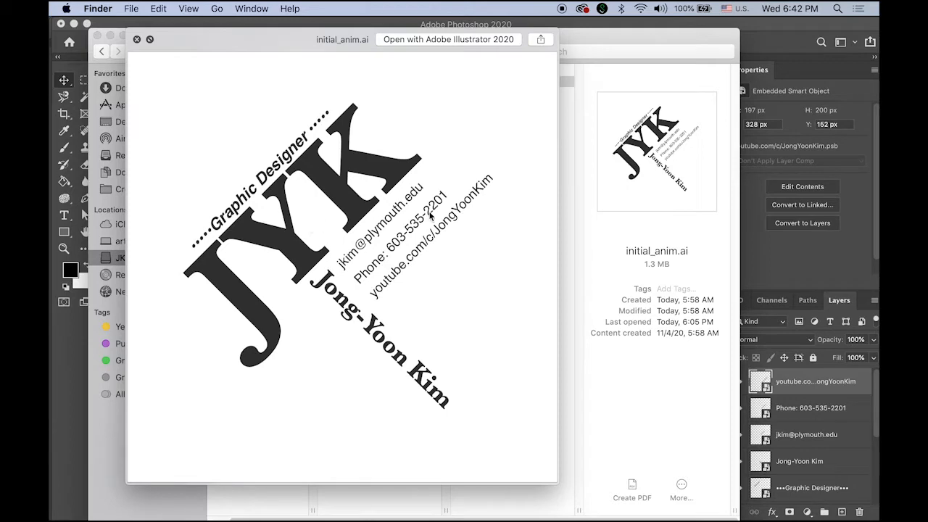
Step: Preview the finished design initial_anim.psd in the type animation folder, closing the initial_anim.ai preview first
{"action": "key", "text": "space"}
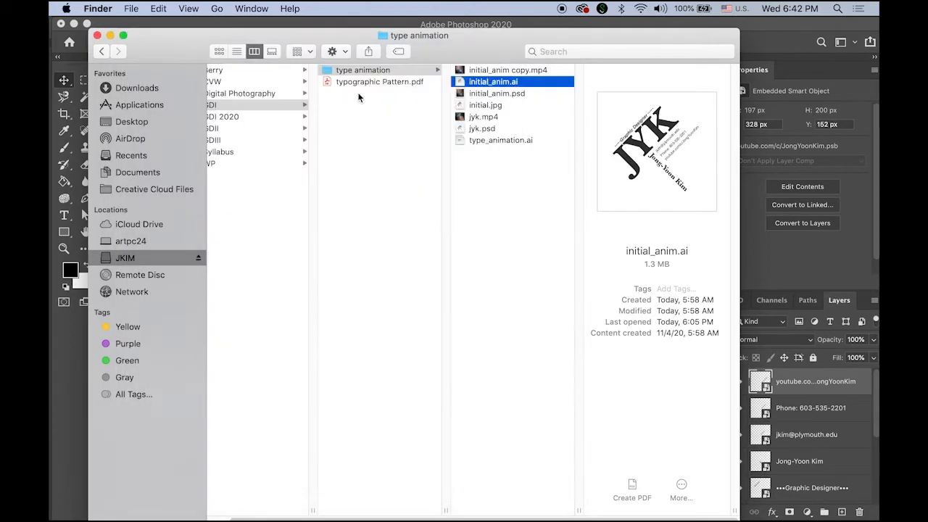
{"action": "left_click", "coordinate": [462, 96]}
{"action": "key", "text": "space"}
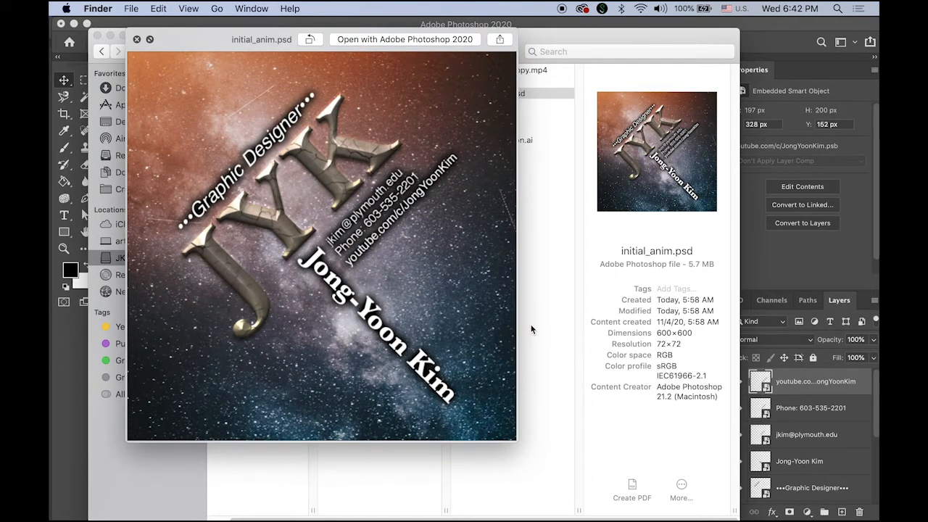
{"action": "left_click", "coordinate": [547, 312]}
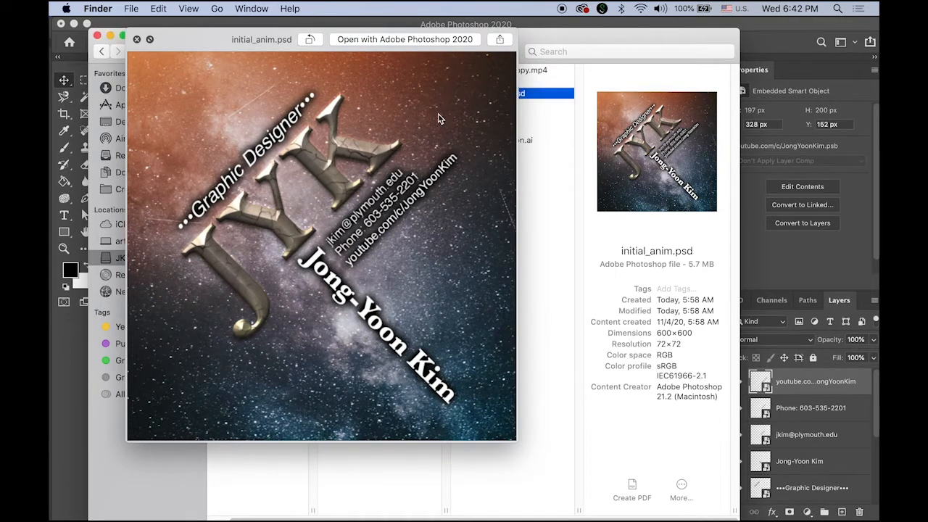
{"action": "left_click", "coordinate": [137, 39]}
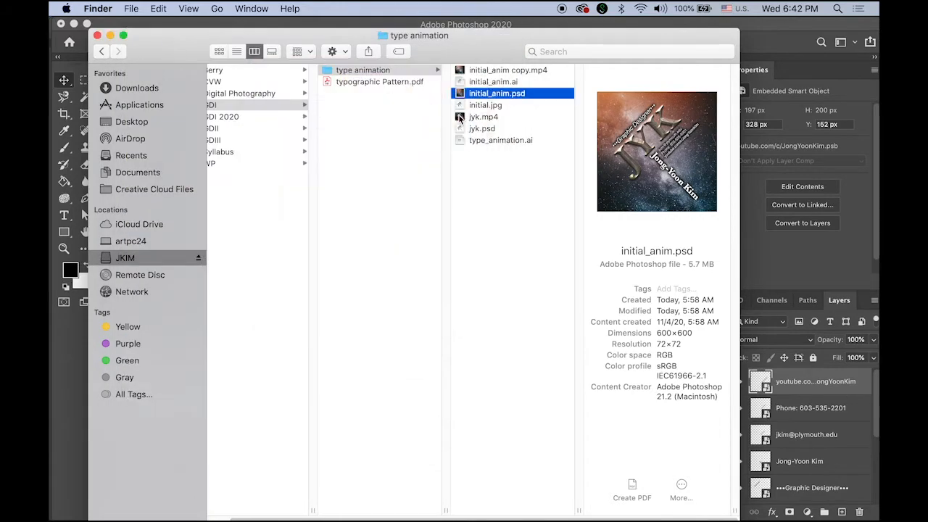
Step: Preview the finished animation jyk.mp4 in the type animation folder
{"action": "left_click", "coordinate": [462, 118]}
{"action": "key", "text": "space"}
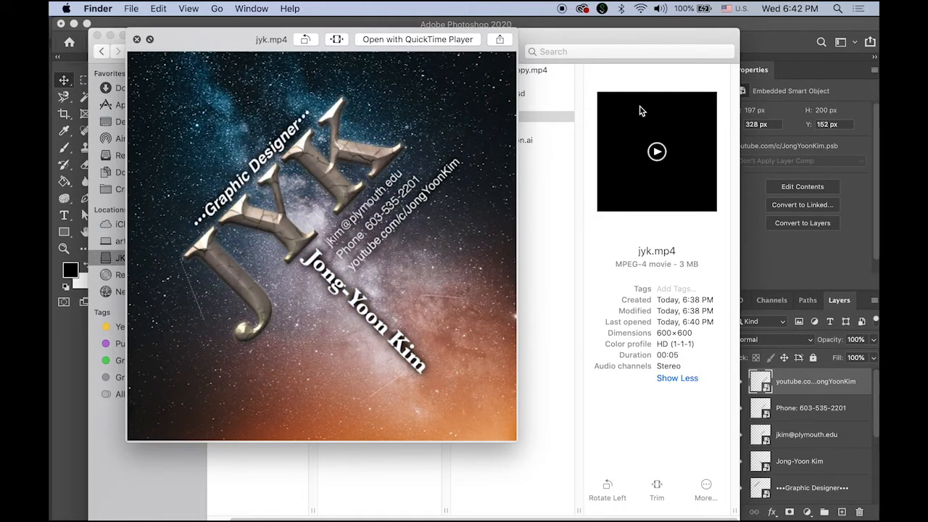
{"action": "left_click", "coordinate": [146, 430]}
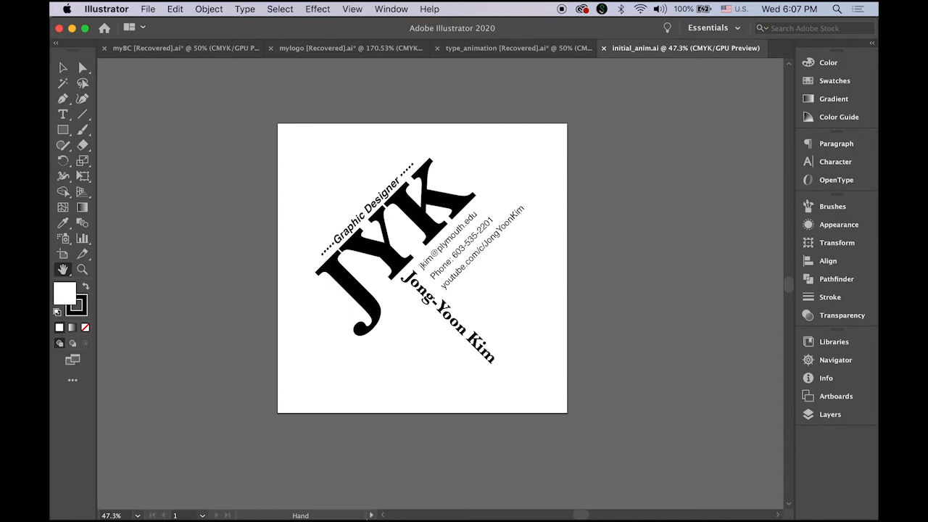
Step: Switch from Illustrator to jyk.psd in Photoshop and float the Layers panel beside the artwork to show the whole layer list
{"action": "mouse_move", "coordinate": [363, 518]}
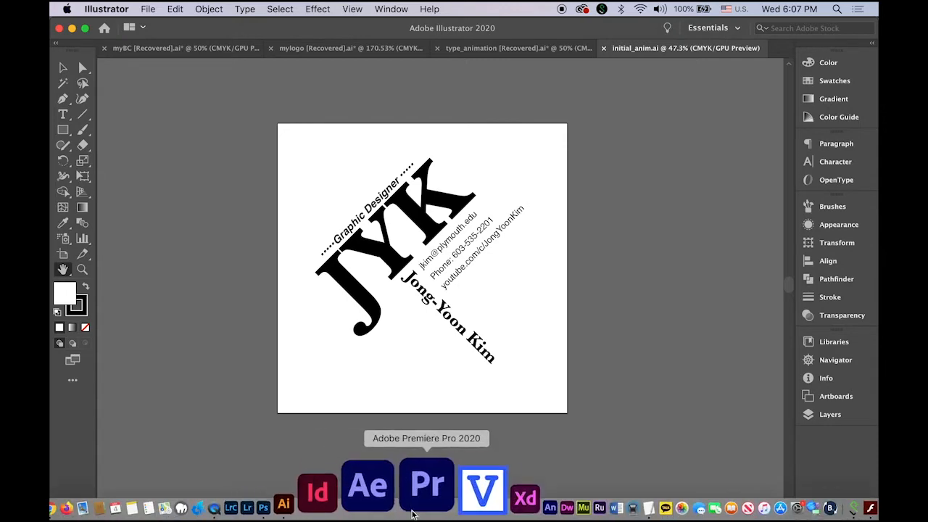
{"action": "left_click", "coordinate": [330, 508]}
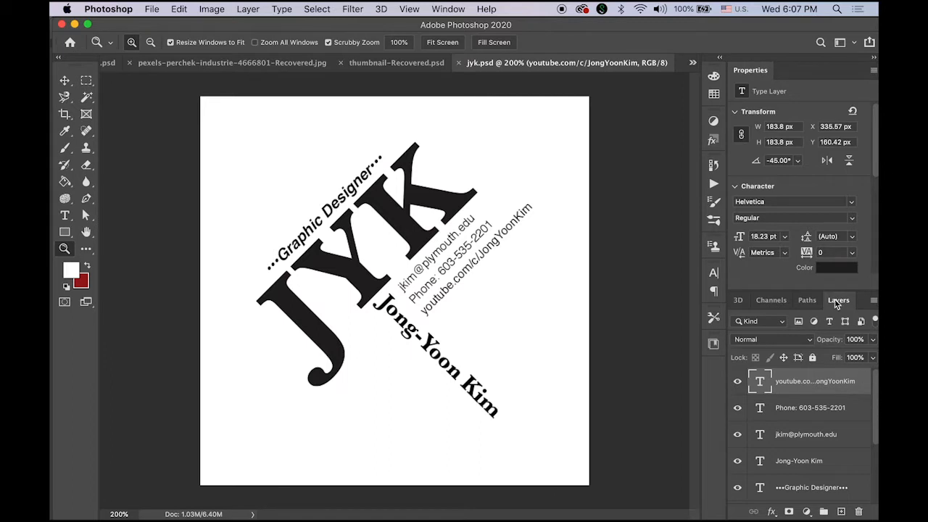
{"action": "left_click_drag", "start_coordinate": [840, 299], "coordinate": [545, 99]}
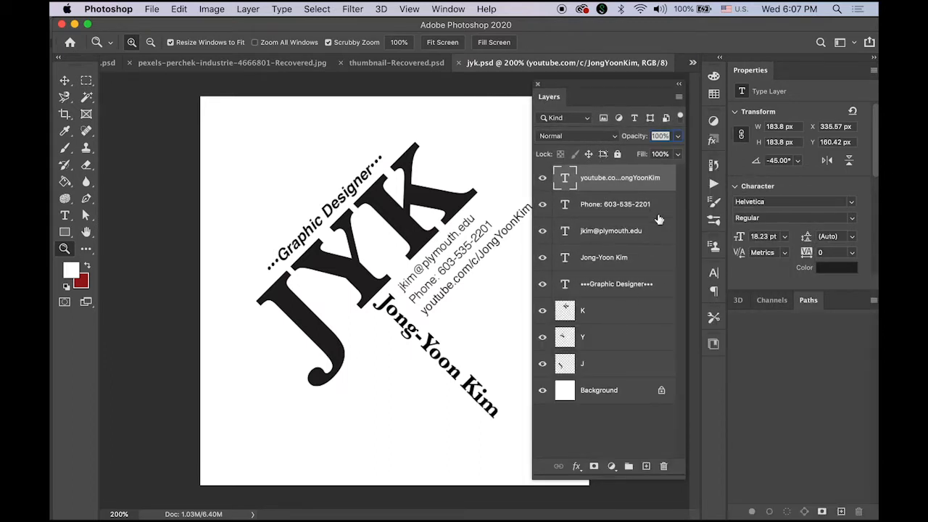
Step: Check the separate letter layers J, Y and K by hiding and showing each one in turn
{"action": "left_click", "coordinate": [587, 393]}
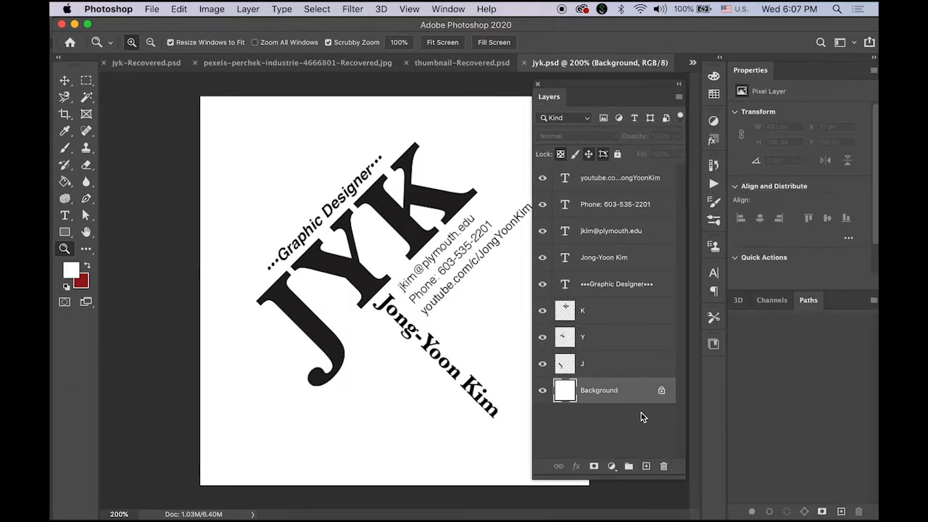
{"action": "left_click", "coordinate": [543, 364]}
{"action": "left_click", "coordinate": [543, 364]}
{"action": "left_click", "coordinate": [543, 337]}
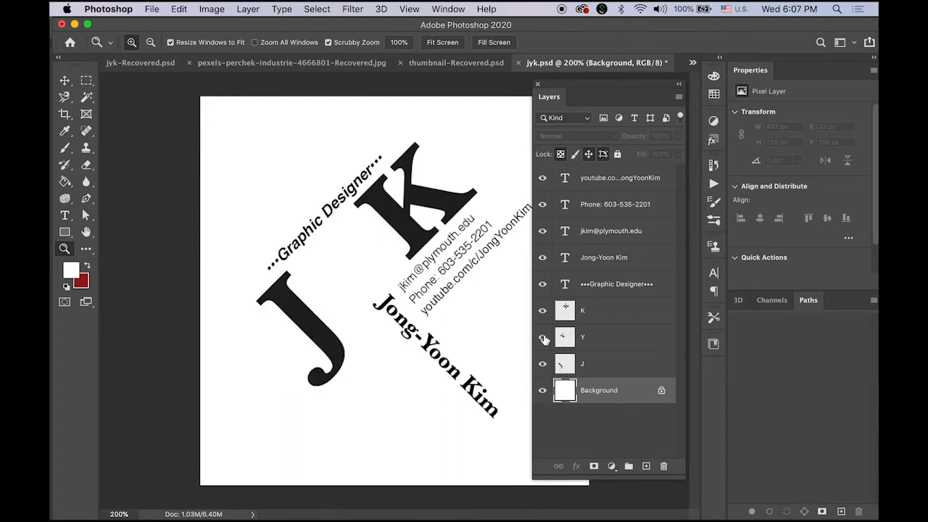
{"action": "left_click", "coordinate": [542, 338]}
{"action": "left_click", "coordinate": [543, 311]}
{"action": "left_click", "coordinate": [542, 311]}
Step: Check the five text layers, from Graphic Designer up to the YouTube address, by hiding and showing each in turn
{"action": "left_click", "coordinate": [543, 284]}
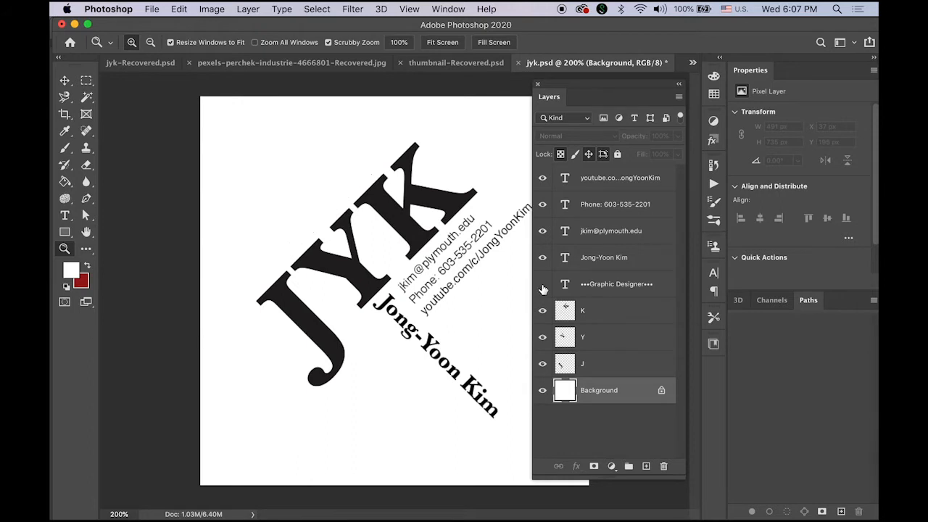
{"action": "left_click", "coordinate": [543, 284]}
{"action": "left_click", "coordinate": [542, 258]}
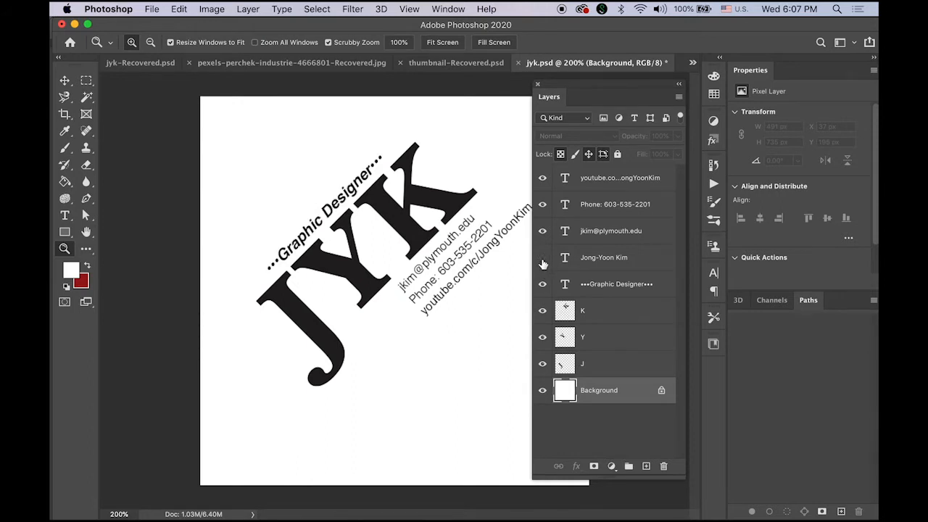
{"action": "left_click", "coordinate": [543, 258]}
{"action": "left_click", "coordinate": [543, 230]}
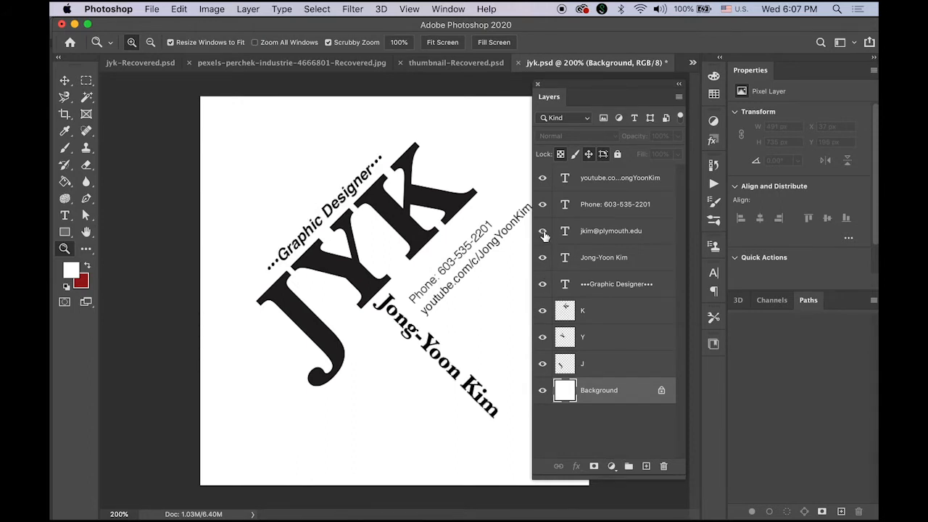
{"action": "left_click", "coordinate": [542, 230]}
{"action": "left_click", "coordinate": [544, 206]}
{"action": "left_click", "coordinate": [544, 206]}
{"action": "left_click", "coordinate": [544, 181]}
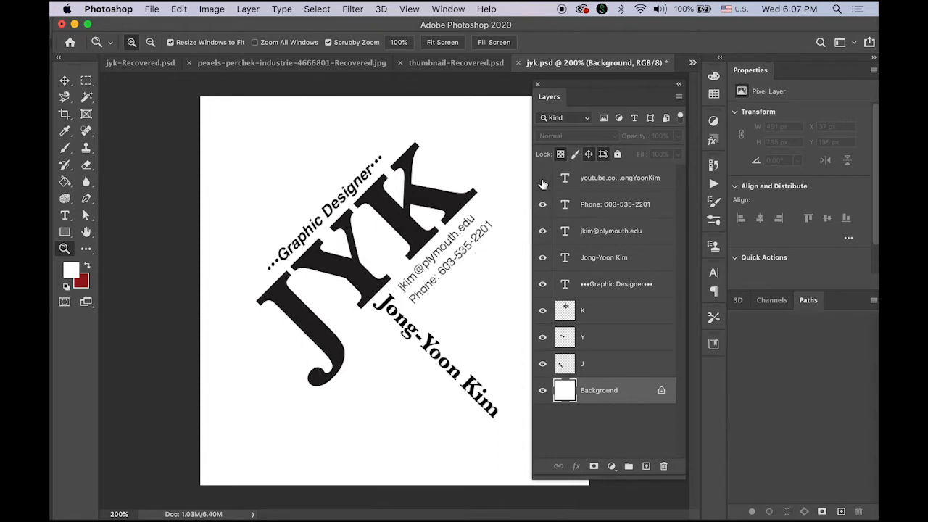
{"action": "left_click", "coordinate": [544, 181]}
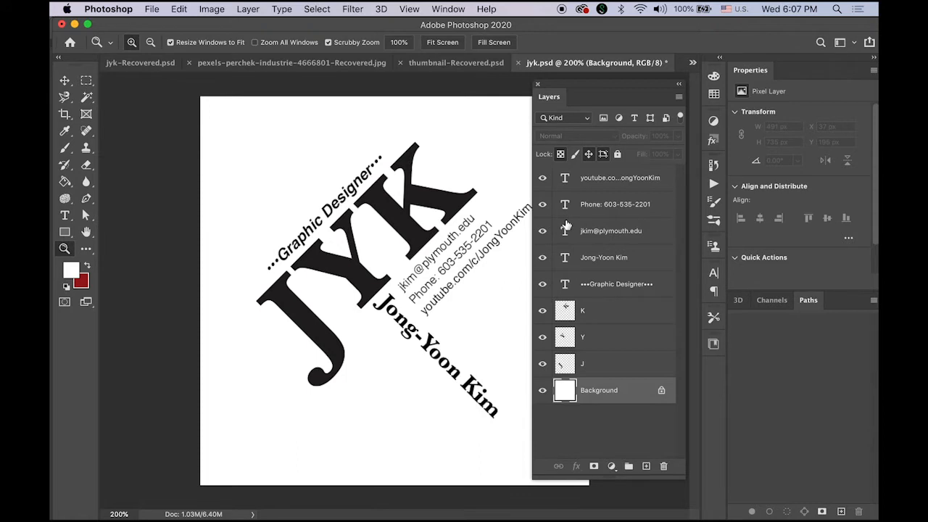
Step: Copy the entire night-sky photo into jyk.psd just above the Background layer, and dock the Layers panel again
{"action": "left_click", "coordinate": [335, 65]}
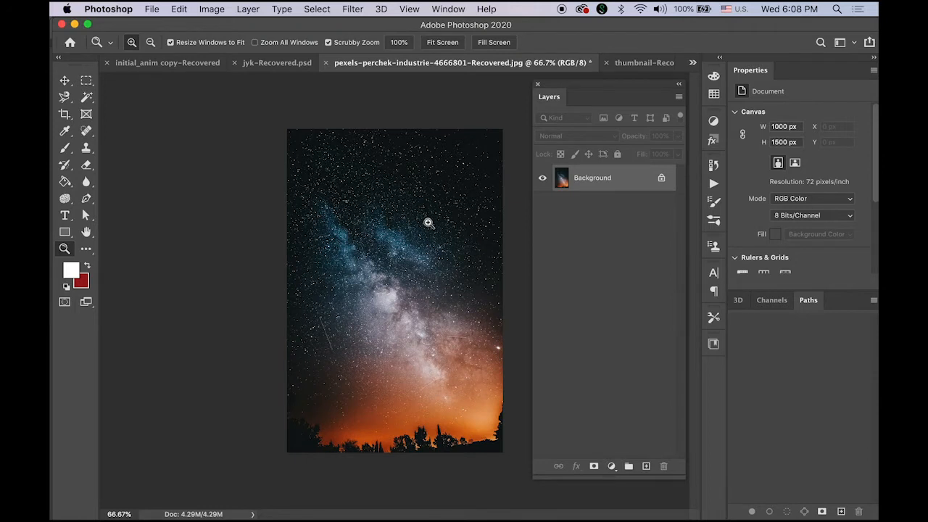
{"action": "key", "text": "super+a"}
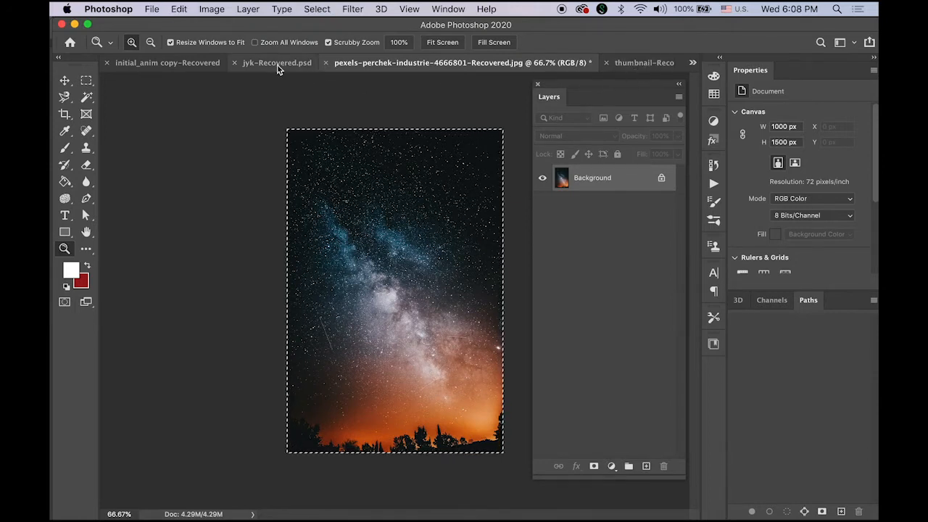
{"action": "left_click", "coordinate": [693, 62]}
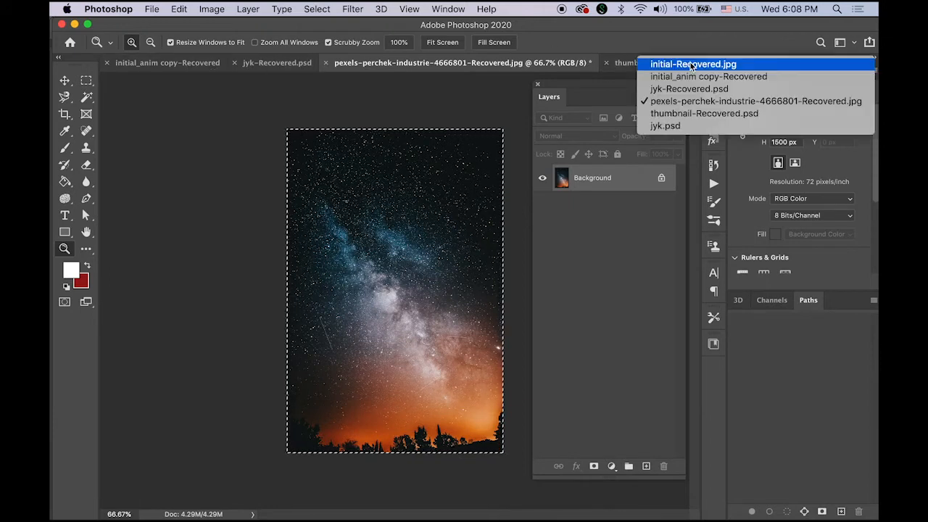
{"action": "left_click", "coordinate": [694, 126]}
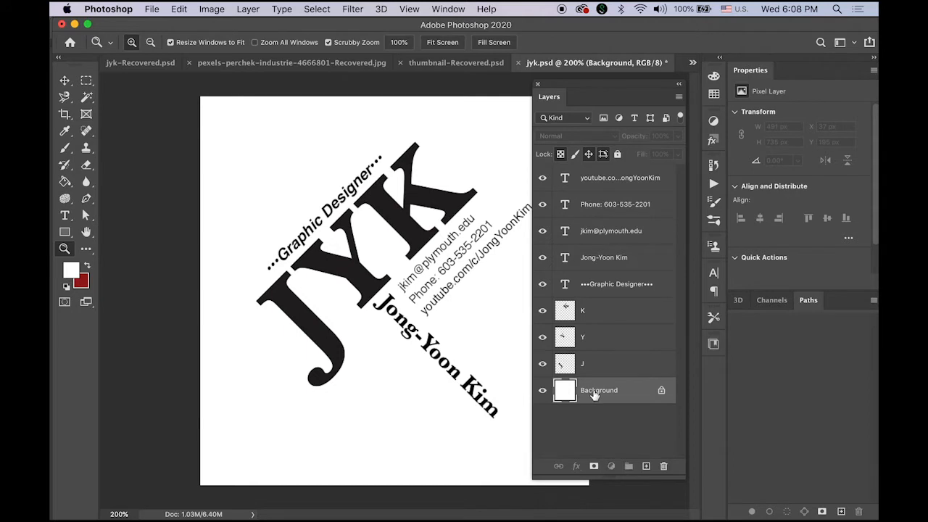
{"action": "key", "text": "super+v"}
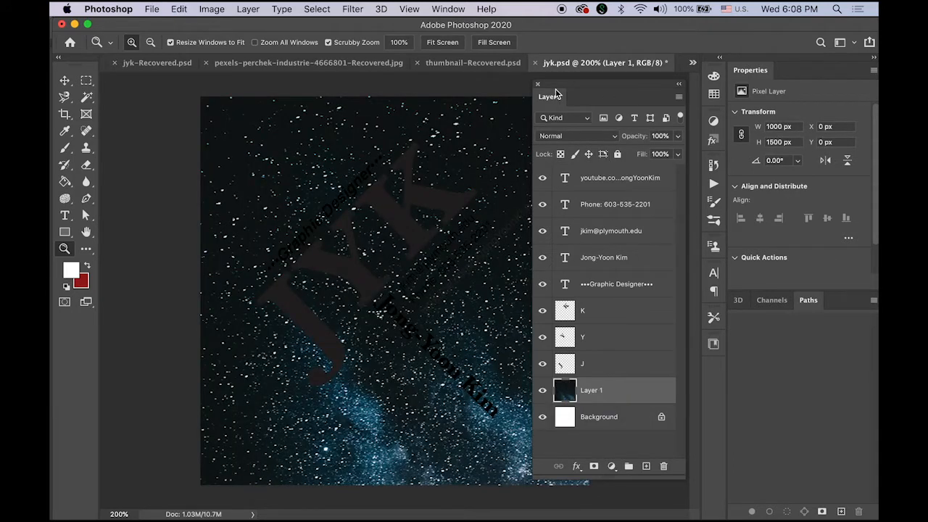
{"action": "left_click_drag", "start_coordinate": [555, 95], "coordinate": [836, 305]}
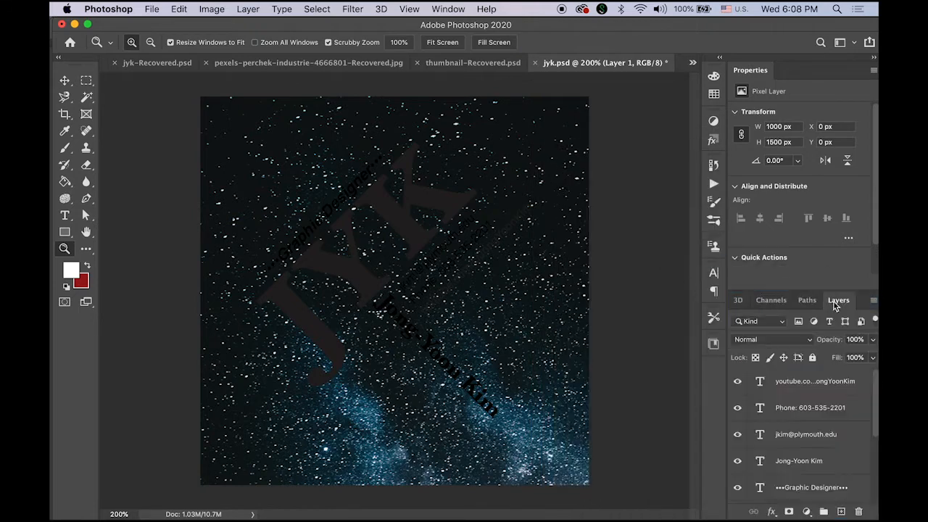
Step: Scale the pasted night-sky layer to about 62.8% and center it at X 300 px, Y 243 px to cover the canvas
{"action": "key", "text": "super+t"}
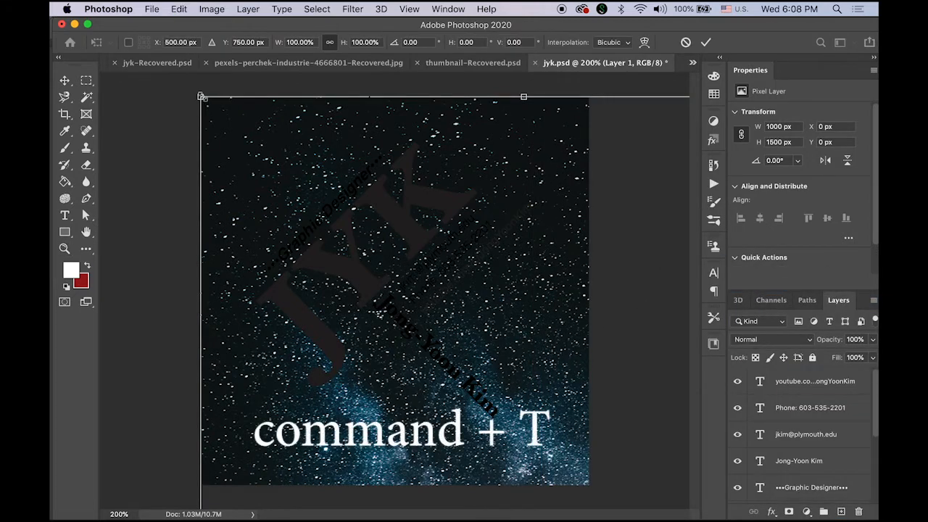
{"action": "left_click_drag", "start_coordinate": [201, 96], "coordinate": [364, 250]}
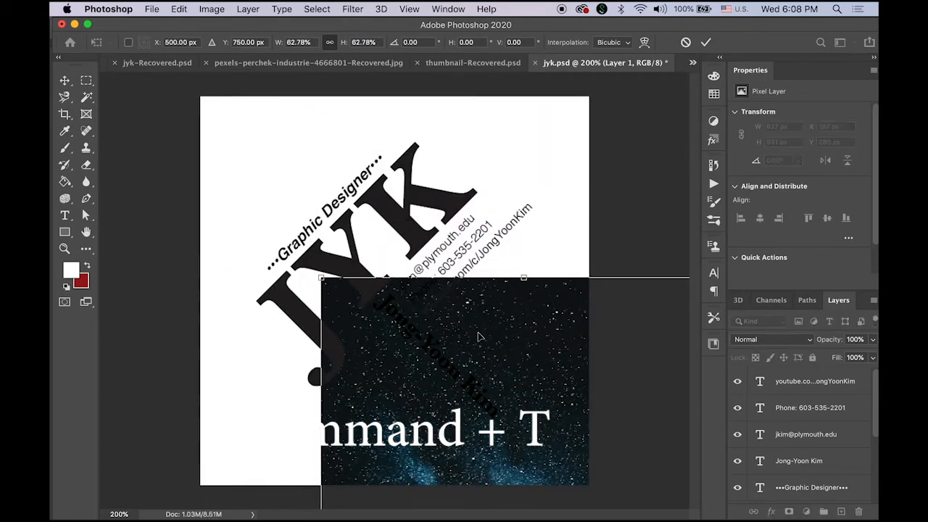
{"action": "left_click_drag", "start_coordinate": [468, 335], "coordinate": [354, 143]}
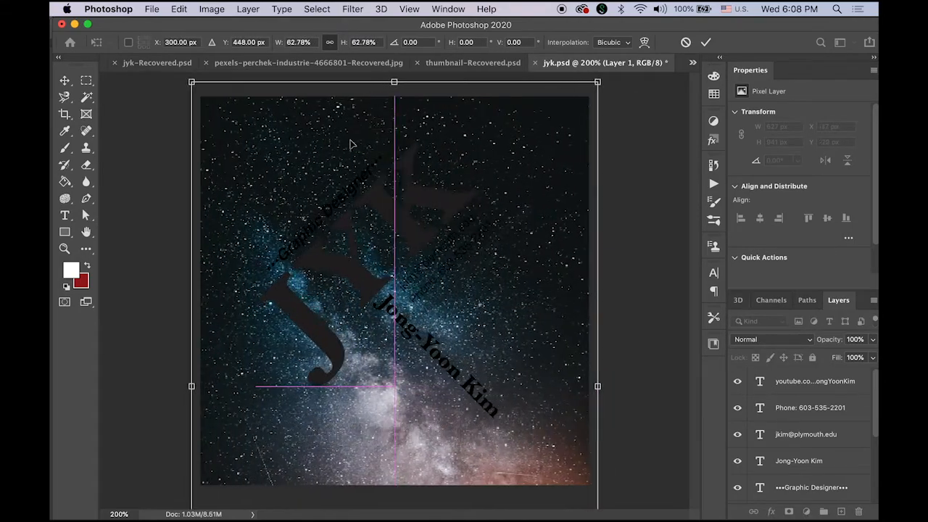
{"action": "left_click_drag", "start_coordinate": [400, 403], "coordinate": [389, 274]}
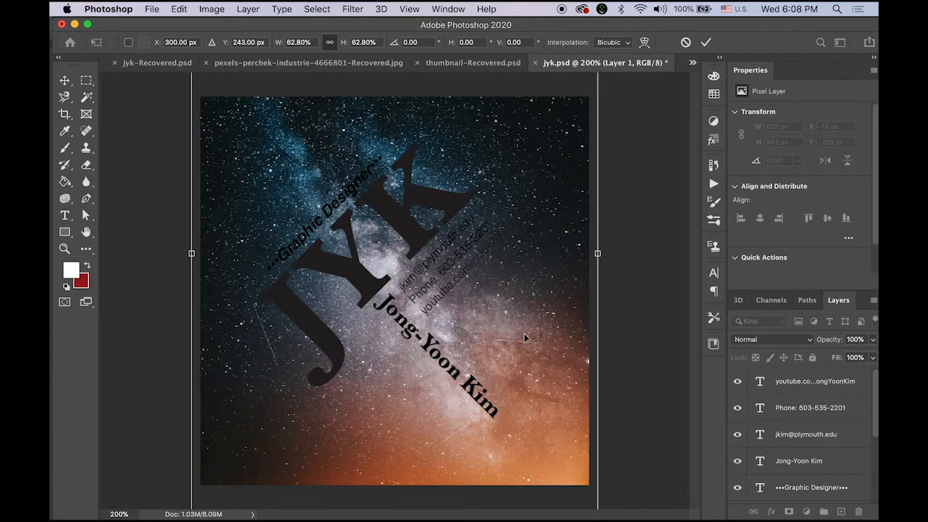
{"action": "key", "text": "Return"}
{"action": "key", "text": "z"}
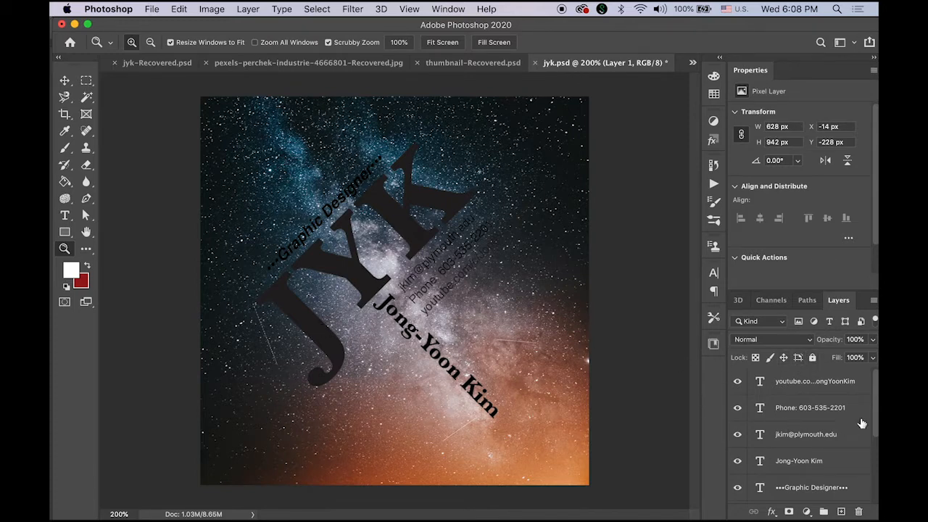
Step: Select all five text layers, from Graphic Designer to the YouTube address, and set their text color to white, ffffff
{"action": "scroll", "coordinate": [876, 412], "scroll_direction": "down", "scroll_amount": 3}
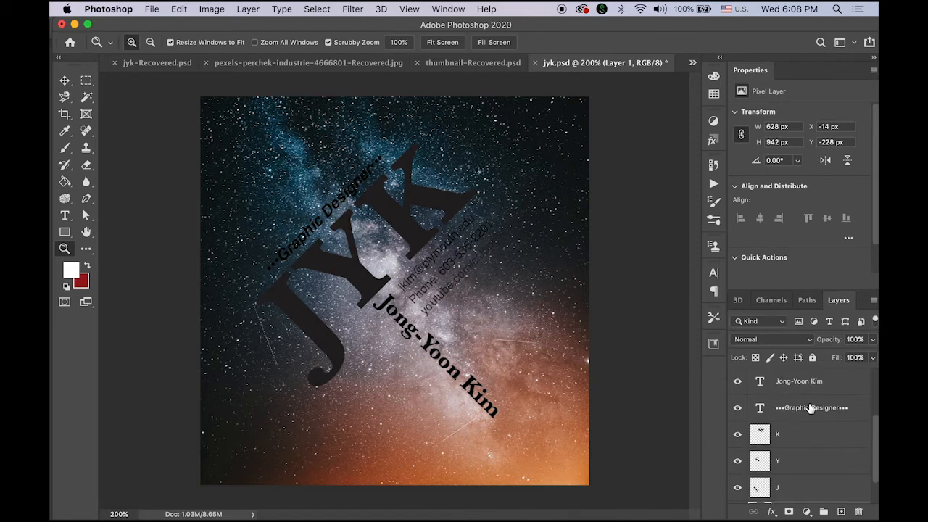
{"action": "left_click", "coordinate": [845, 410]}
{"action": "scroll", "coordinate": [874, 444], "scroll_direction": "up", "scroll_amount": 3}
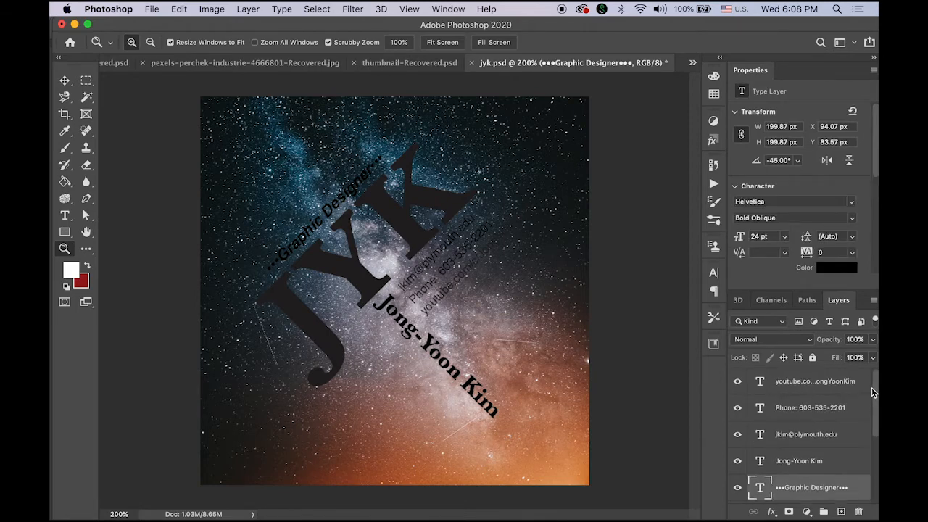
{"action": "left_click", "coordinate": [812, 384], "text": "shift"}
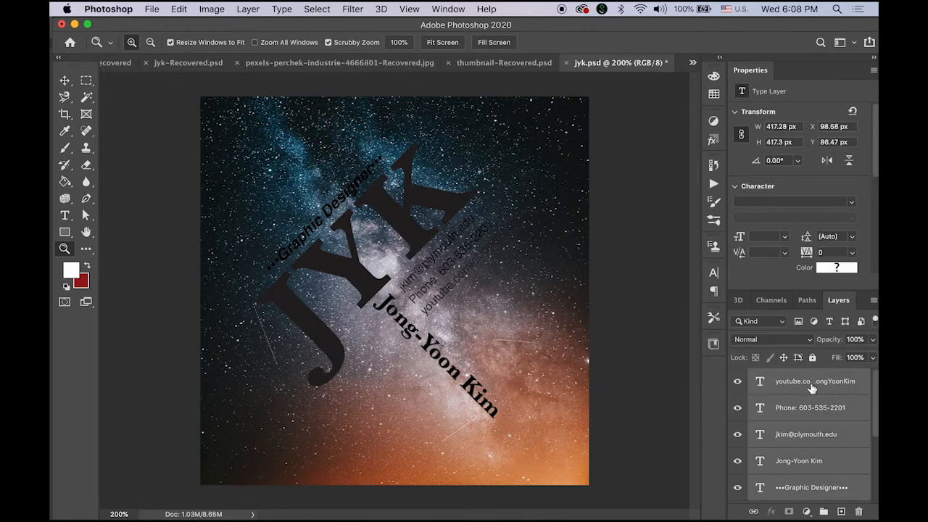
{"action": "left_click", "coordinate": [827, 270]}
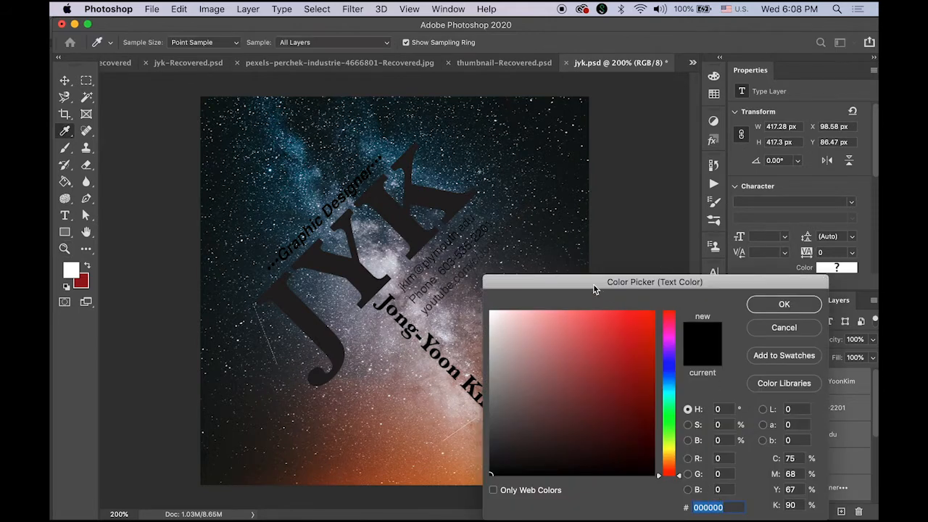
{"action": "left_click_drag", "start_coordinate": [591, 283], "coordinate": [581, 136]}
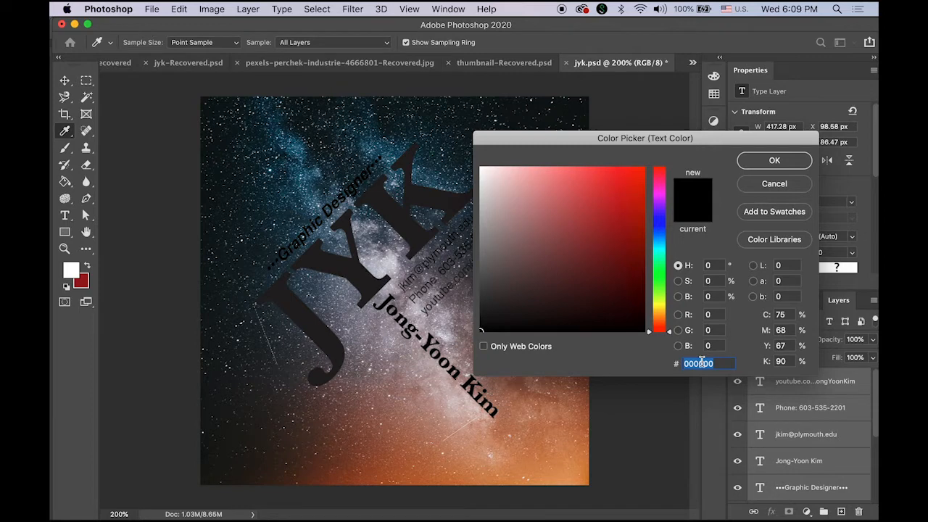
{"action": "type", "text": "ffffff"}
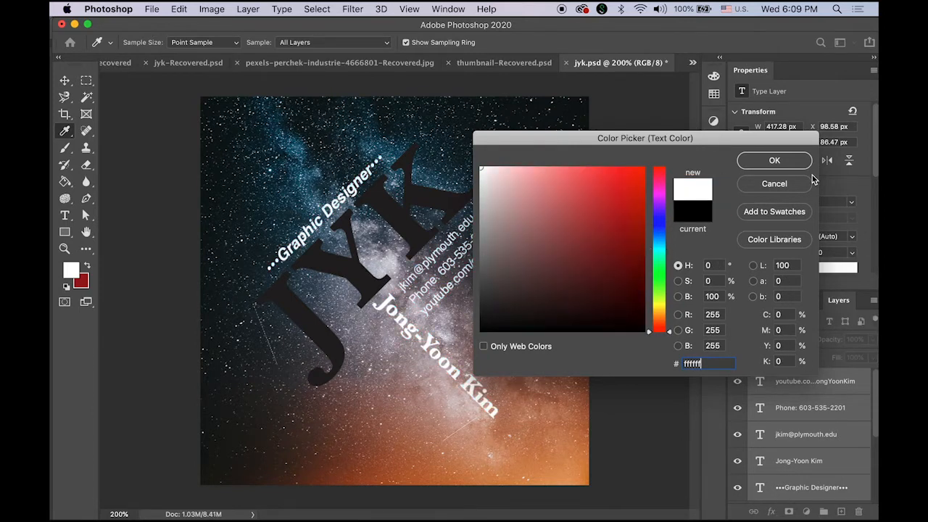
{"action": "left_click", "coordinate": [774, 160]}
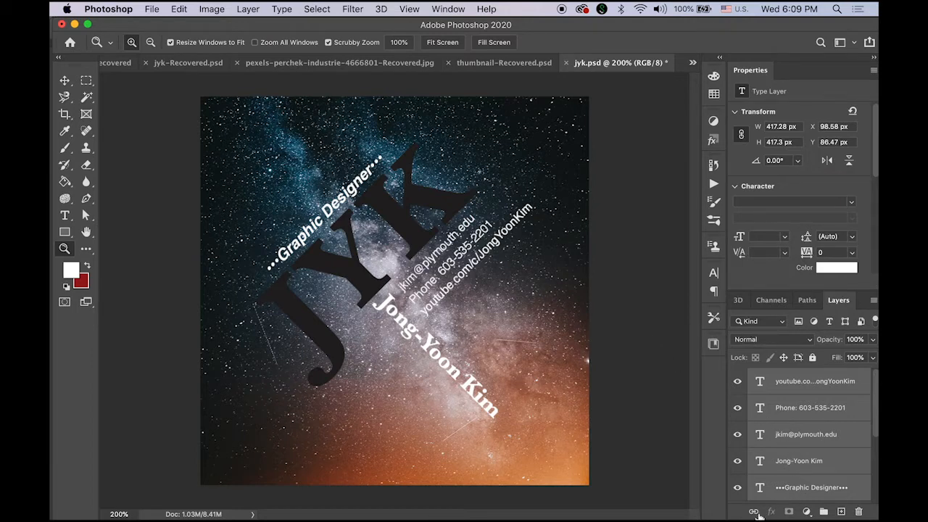
Step: Add an Outer Glow to the Graphic Designer text layer and set the glow color to black, 000000
{"action": "left_click", "coordinate": [818, 380]}
{"action": "left_click_drag", "start_coordinate": [876, 408], "coordinate": [877, 433]}
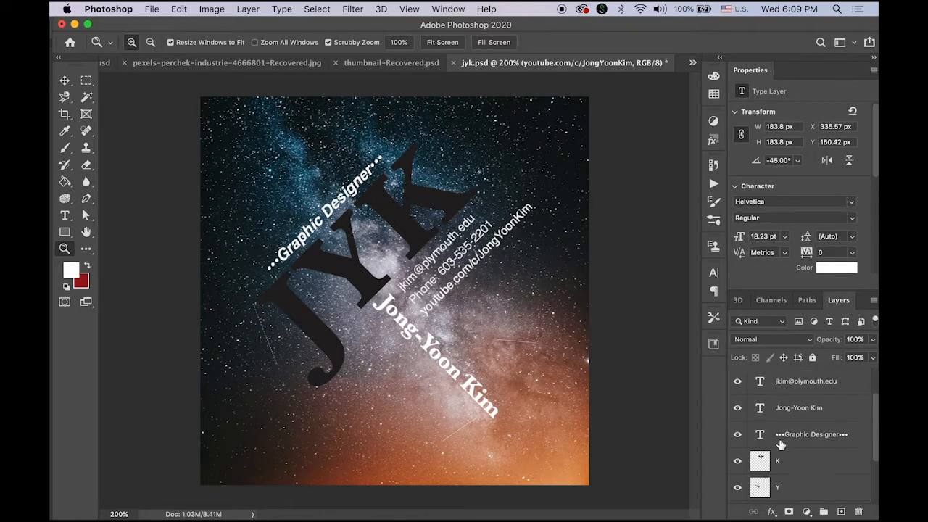
{"action": "left_click", "coordinate": [809, 438]}
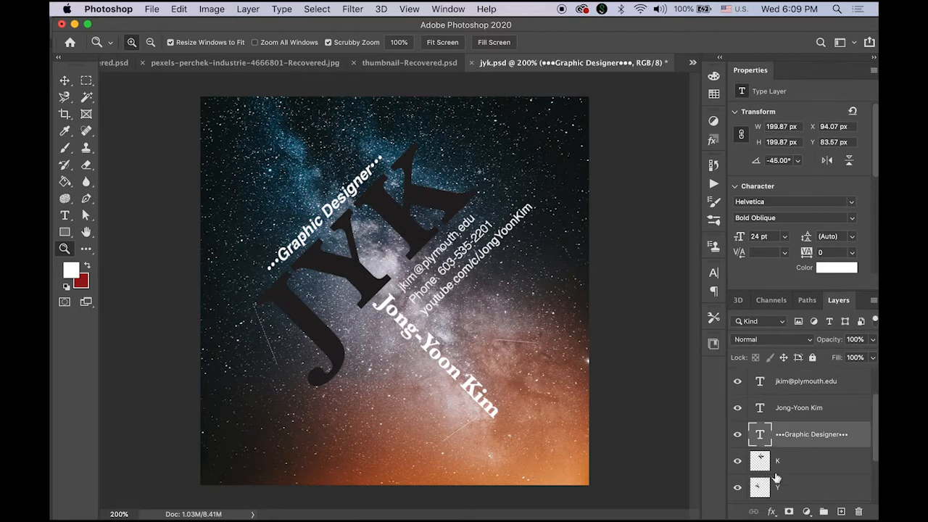
{"action": "left_click", "coordinate": [771, 513]}
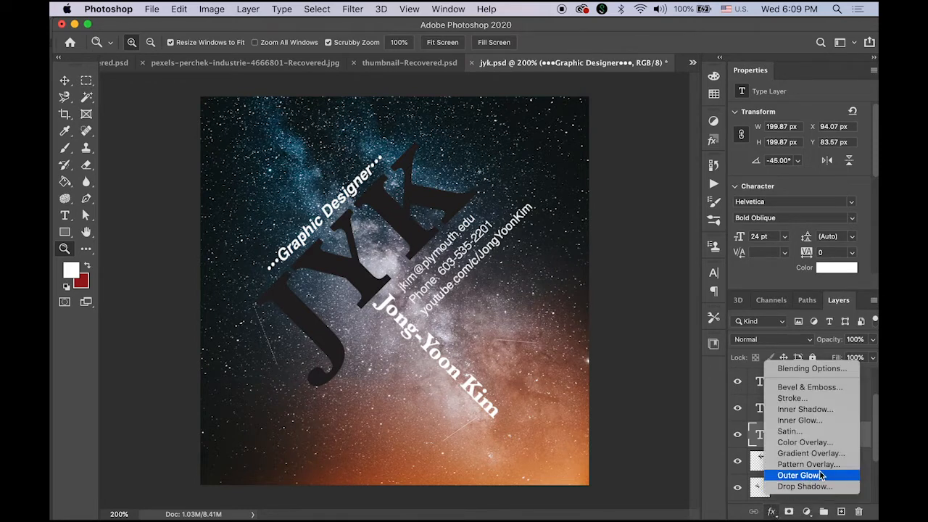
{"action": "left_click", "coordinate": [822, 475]}
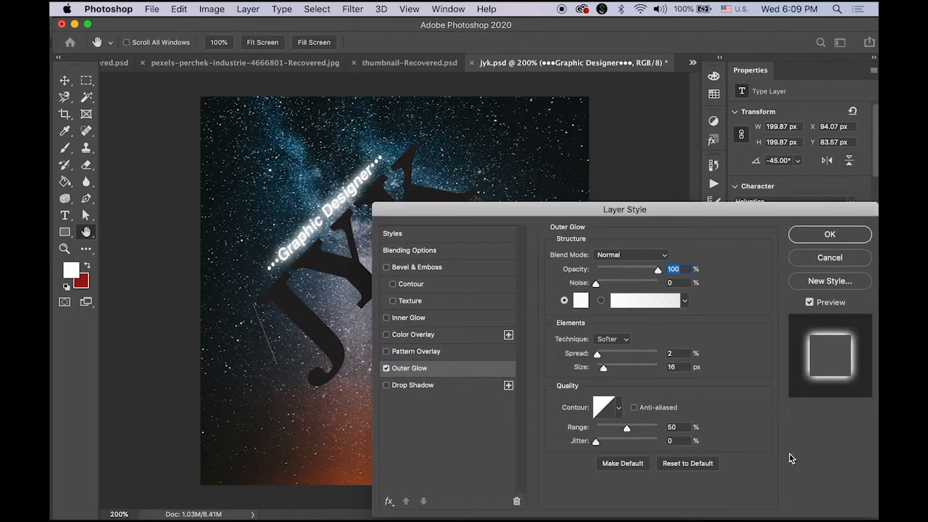
{"action": "left_click", "coordinate": [581, 301]}
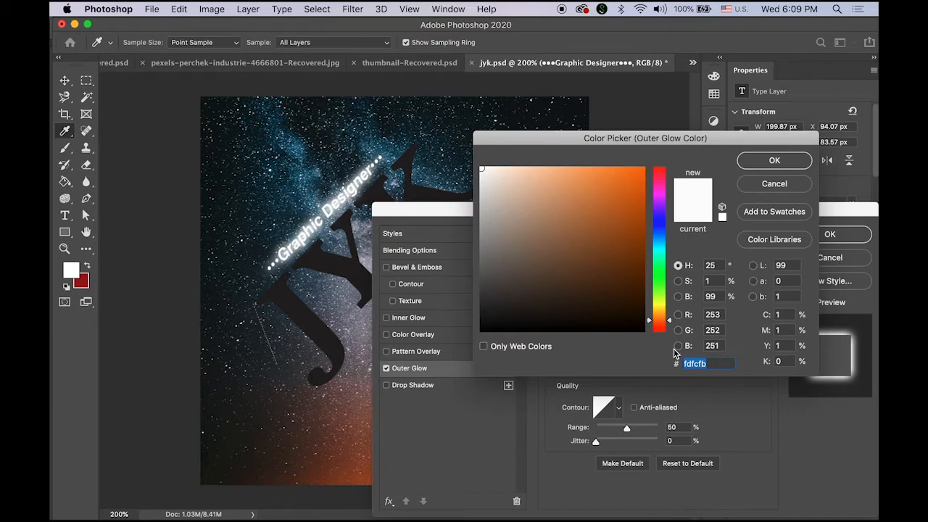
{"action": "type", "text": "000000"}
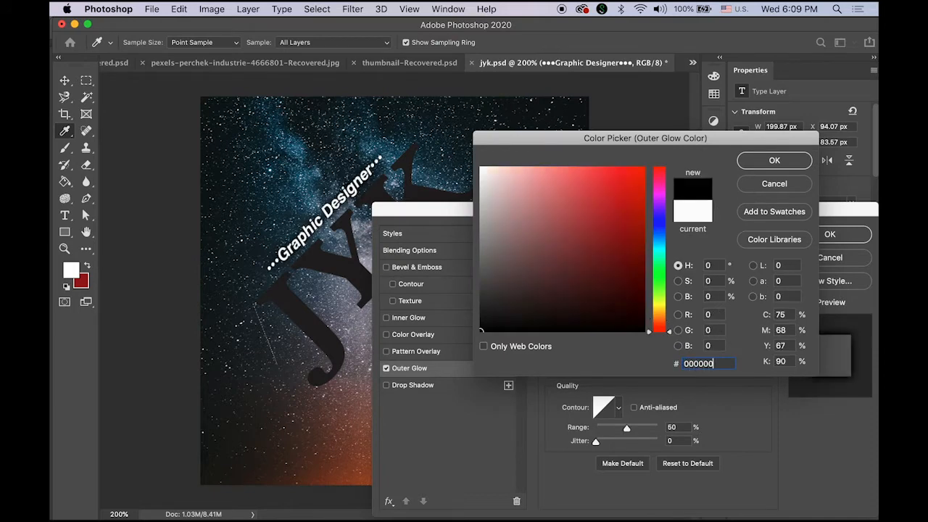
{"action": "left_click", "coordinate": [775, 161]}
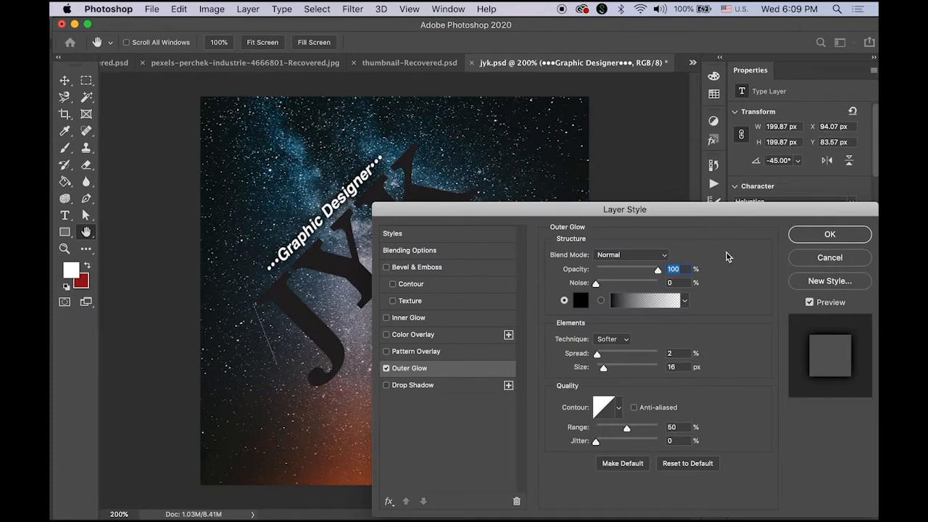
{"action": "left_click", "coordinate": [828, 235]}
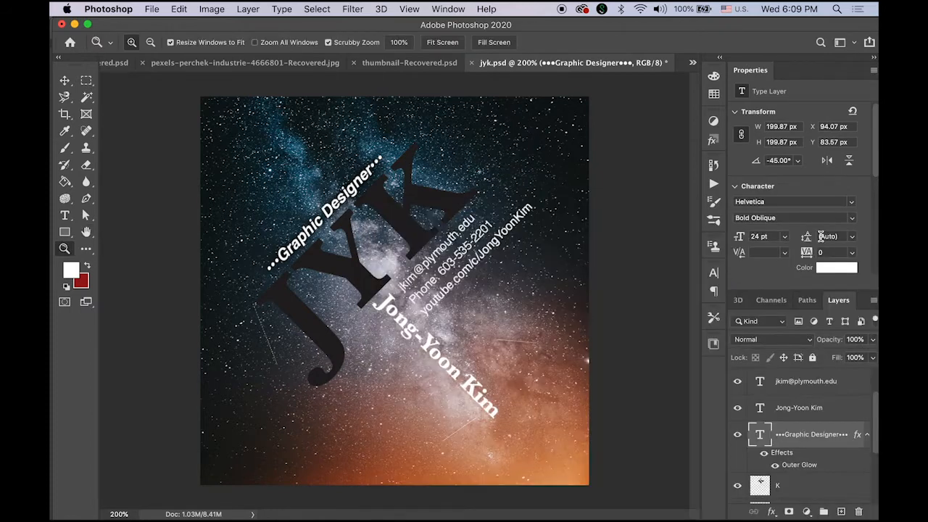
Step: Apply the same black Outer Glow to the designer's full-name text layer
{"action": "left_click", "coordinate": [818, 411]}
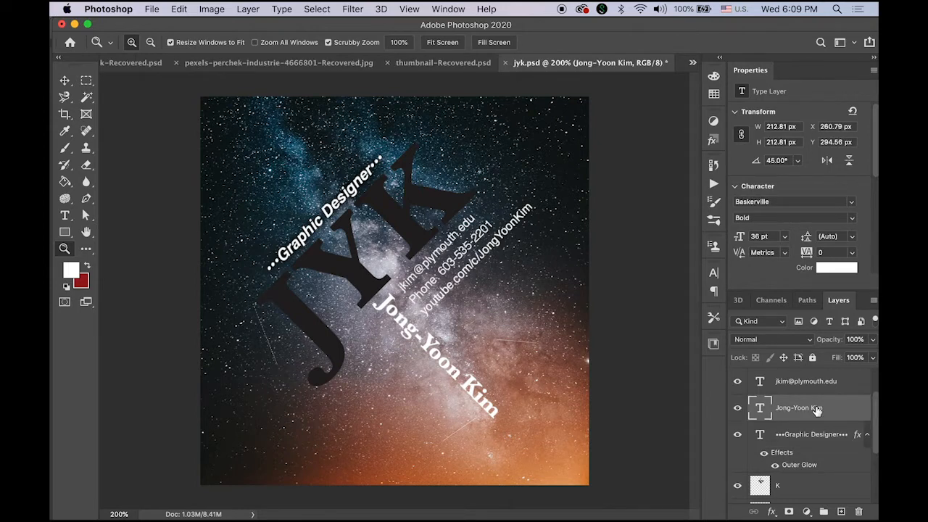
{"action": "left_click", "coordinate": [773, 514]}
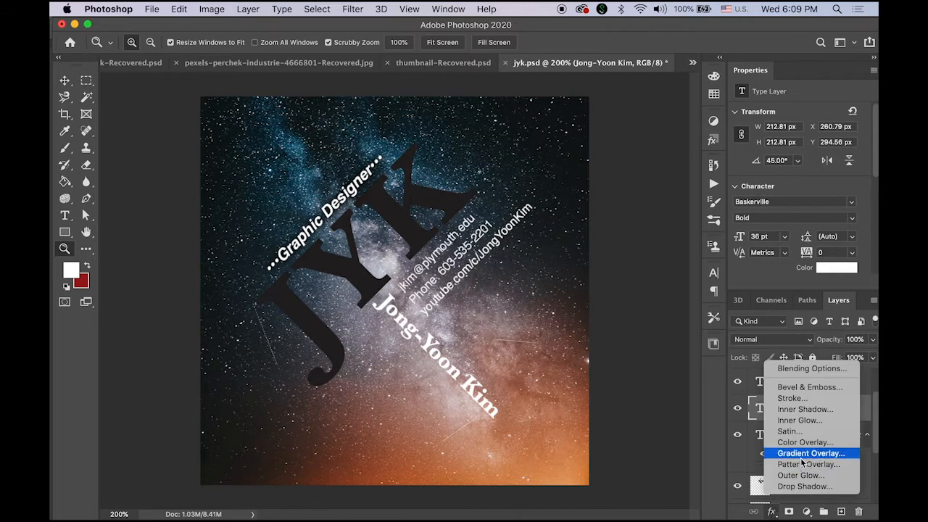
{"action": "left_click", "coordinate": [807, 477]}
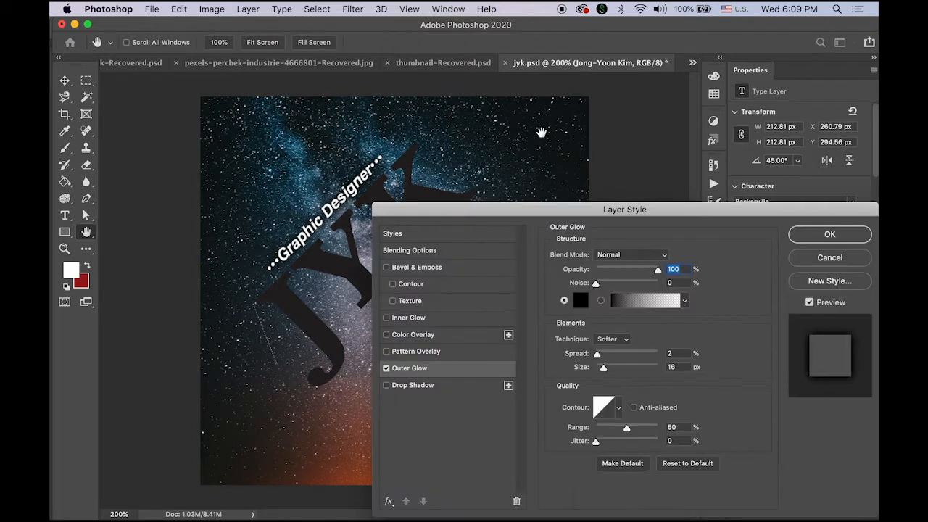
{"action": "left_click_drag", "start_coordinate": [526, 203], "coordinate": [583, 111]}
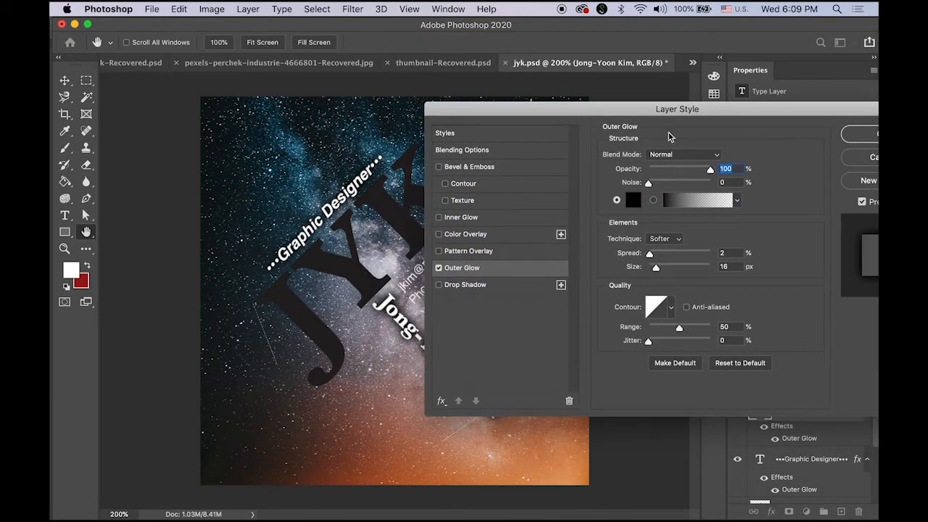
{"action": "left_click", "coordinate": [858, 133]}
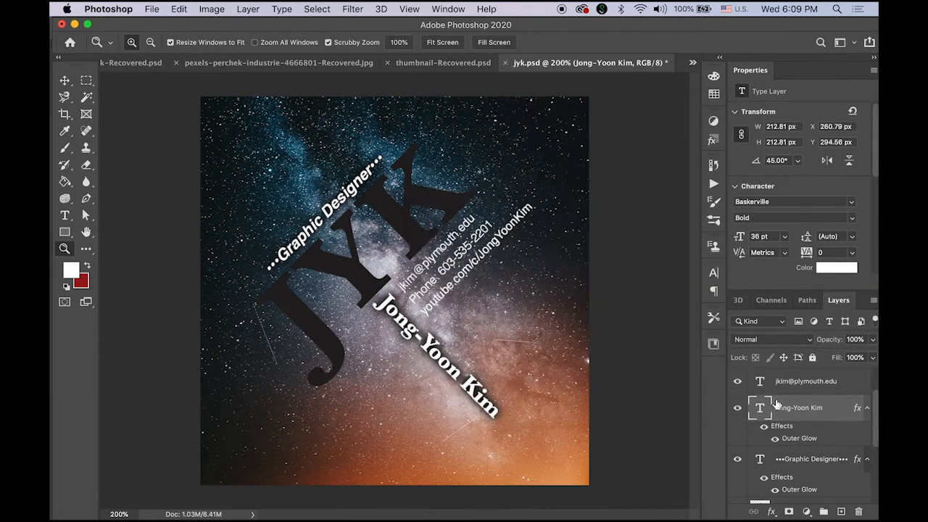
Step: Apply the black Outer Glow to the e-mail address text layer
{"action": "left_click", "coordinate": [805, 385]}
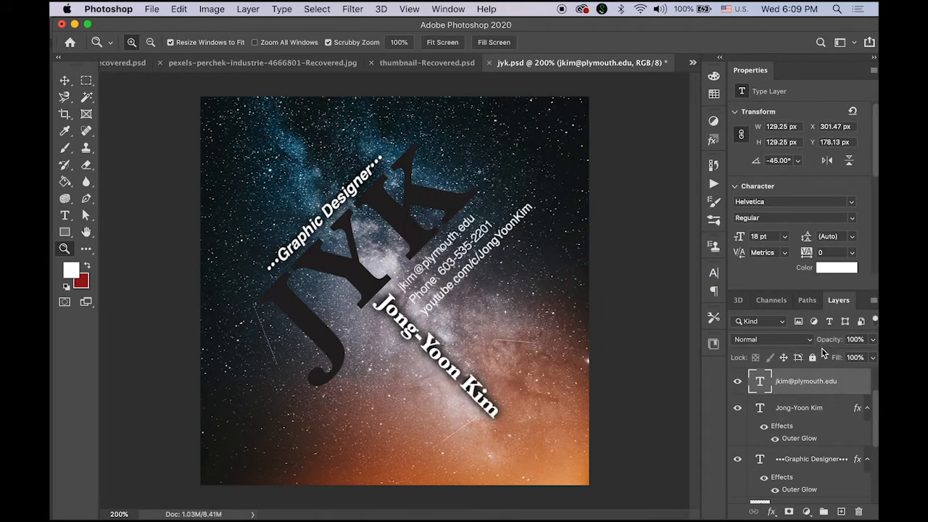
{"action": "left_click", "coordinate": [773, 512]}
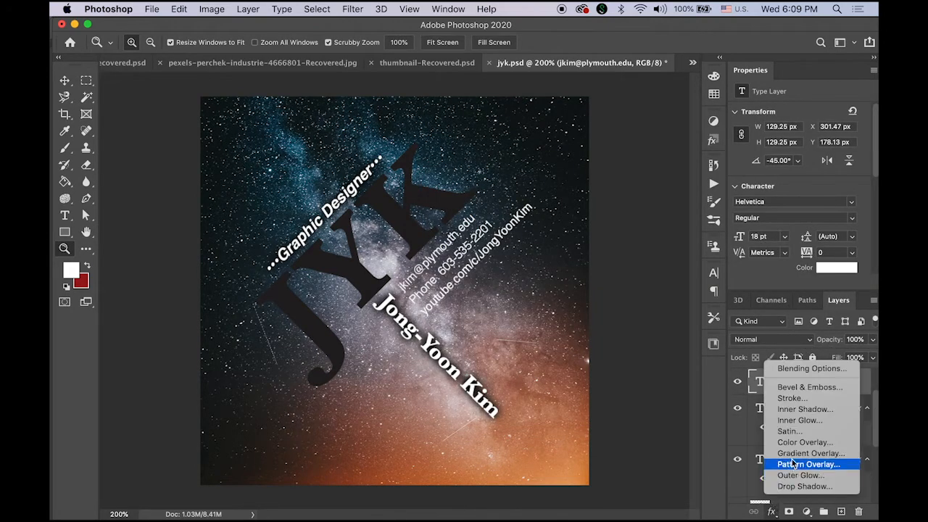
{"action": "left_click", "coordinate": [806, 475]}
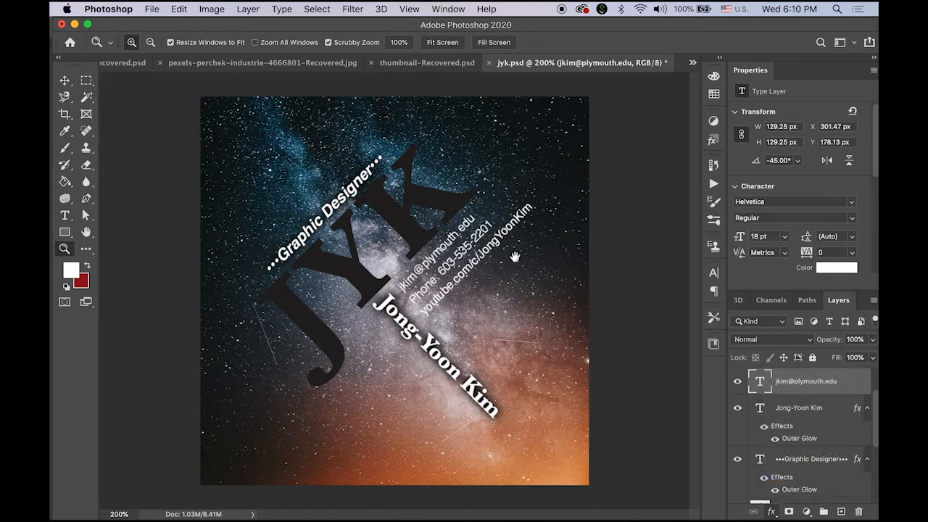
{"action": "left_click", "coordinate": [825, 137]}
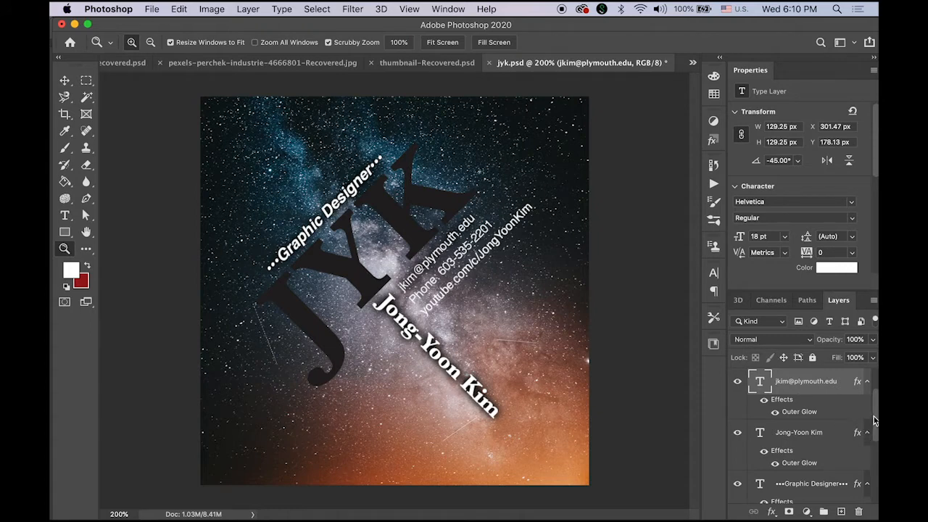
Step: Apply the black Outer Glow to the phone number text layer
{"action": "scroll", "coordinate": [874, 421], "scroll_direction": "up", "scroll_amount": 3}
{"action": "left_click", "coordinate": [787, 408]}
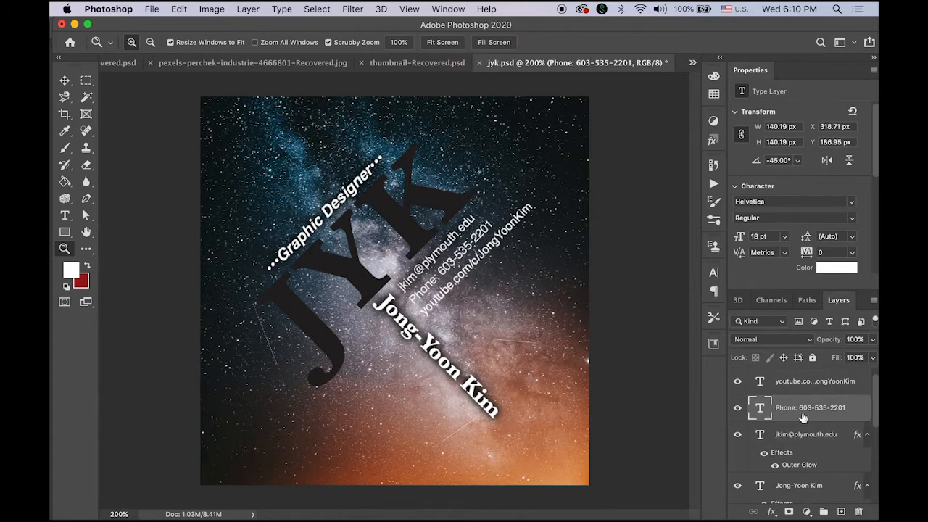
{"action": "left_click", "coordinate": [773, 512]}
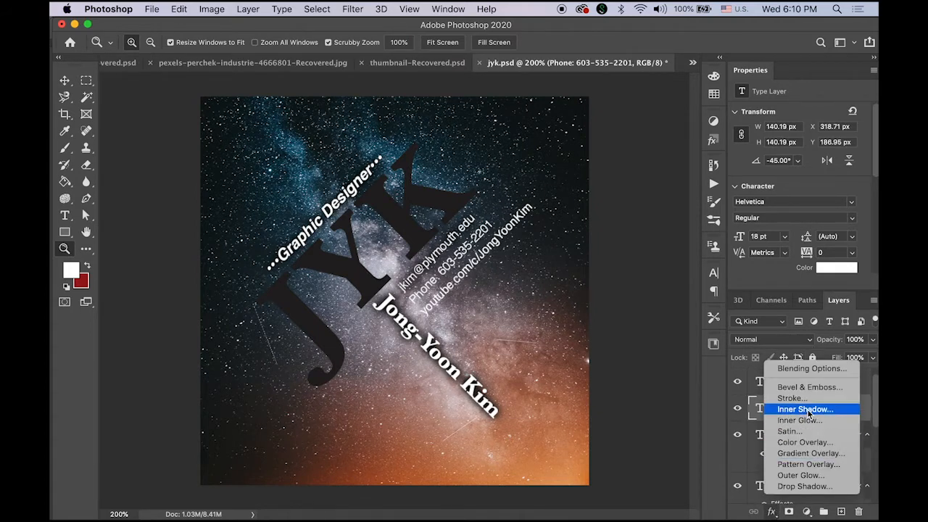
{"action": "left_click", "coordinate": [808, 476]}
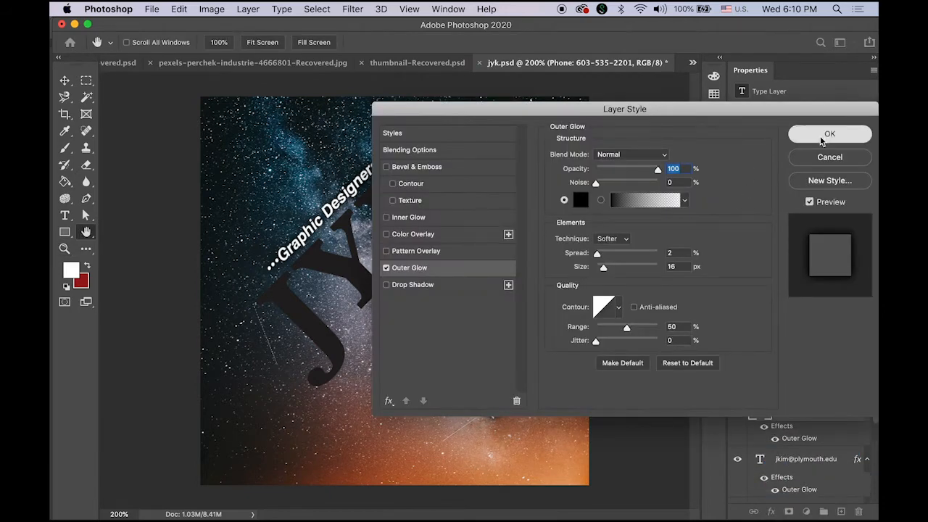
{"action": "left_click", "coordinate": [827, 135]}
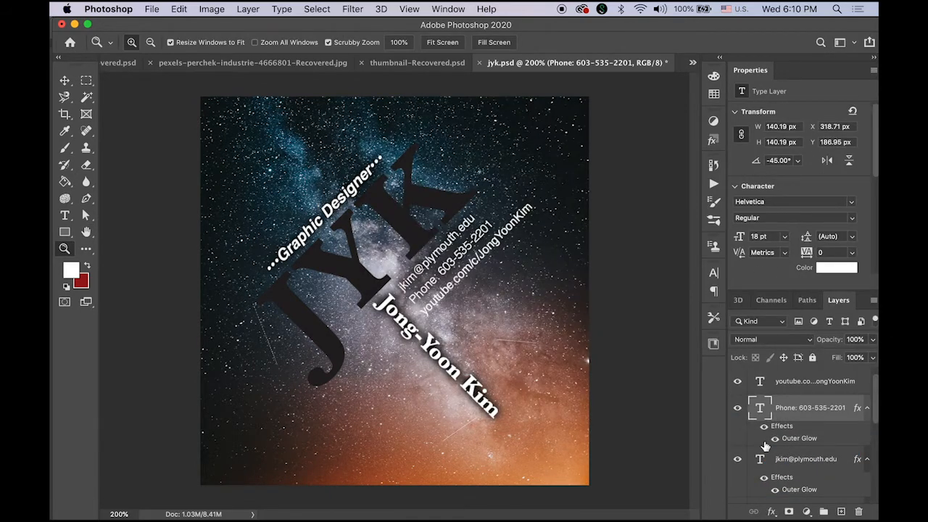
Step: Apply the black Outer Glow to the YouTube address text layer
{"action": "left_click", "coordinate": [821, 384]}
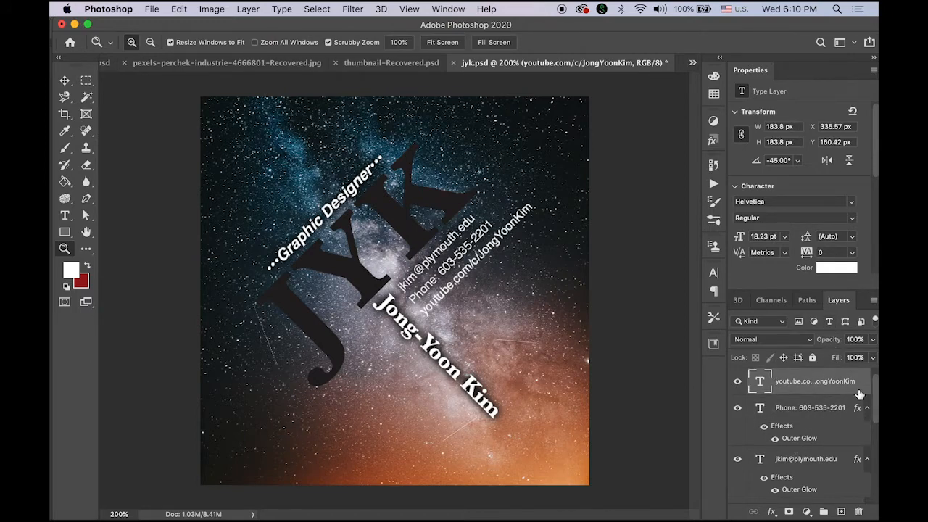
{"action": "left_click", "coordinate": [772, 512]}
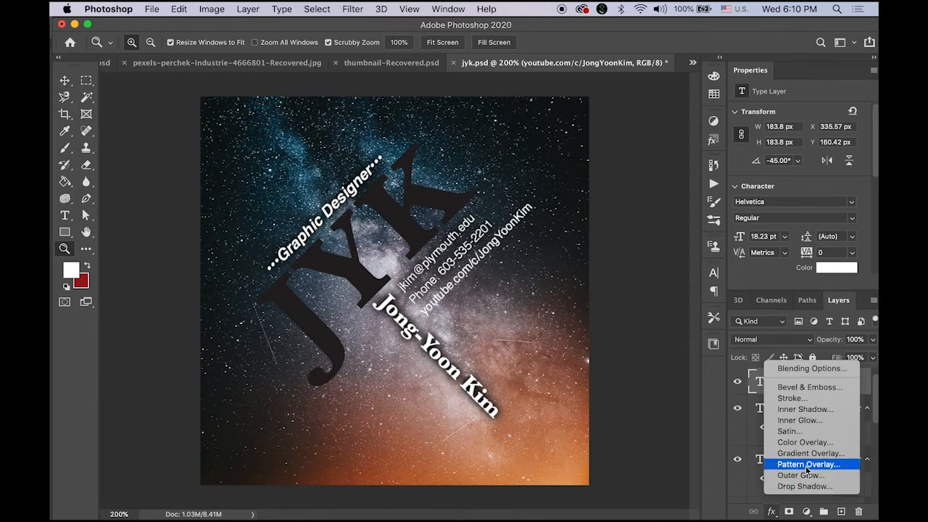
{"action": "left_click", "coordinate": [805, 474]}
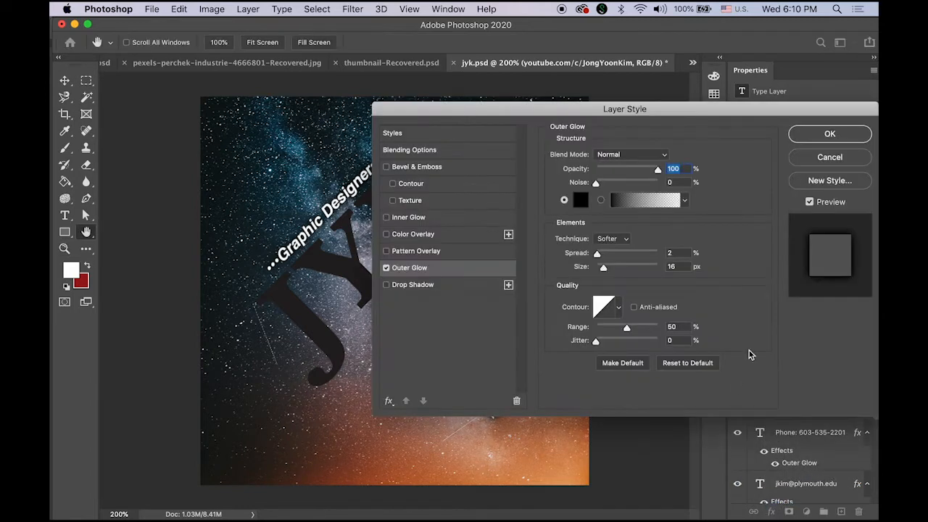
{"action": "left_click", "coordinate": [831, 137]}
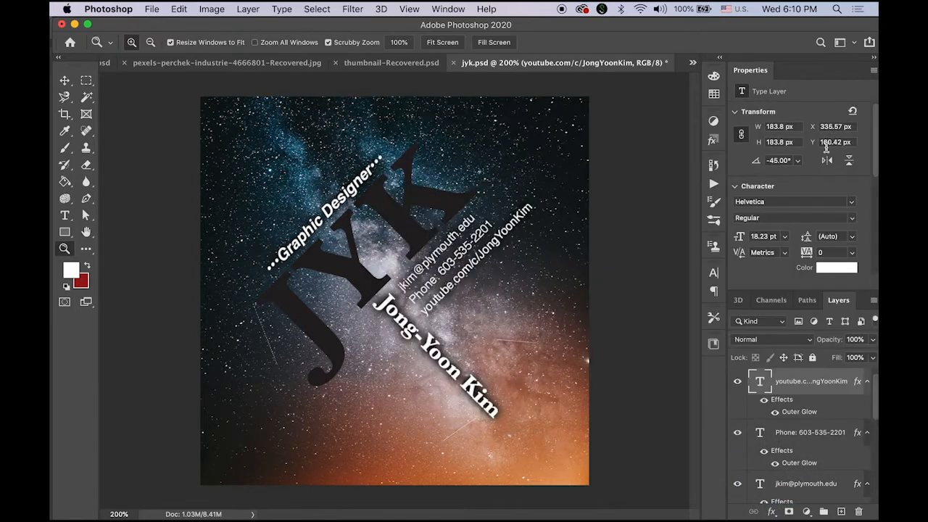
Step: Select the J, the Y and the phone text in turn on the canvas using the Move tool
{"action": "left_click", "coordinate": [66, 81]}
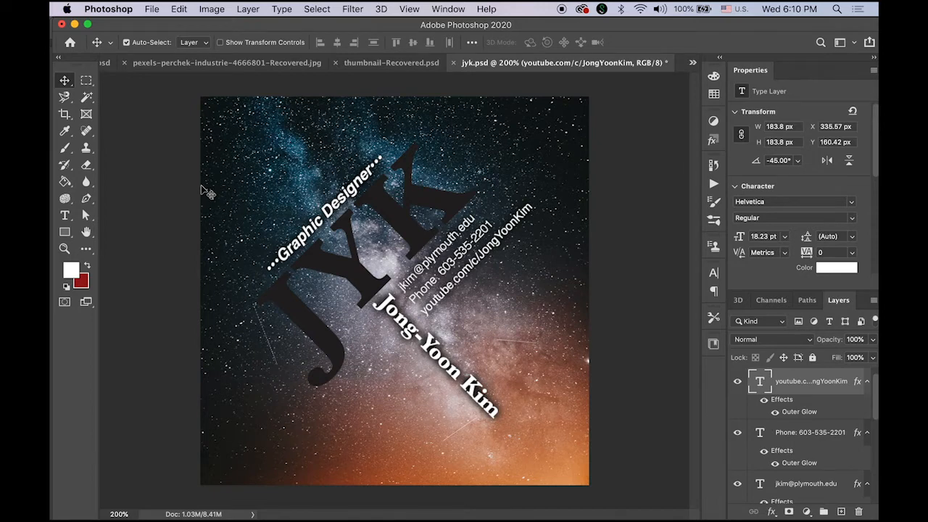
{"action": "left_click", "coordinate": [313, 330]}
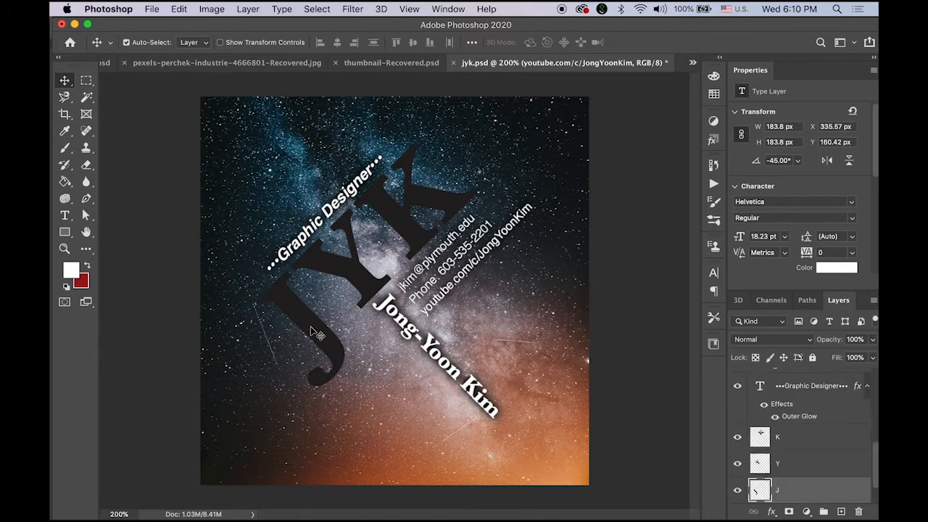
{"action": "left_click", "coordinate": [351, 275]}
{"action": "left_click", "coordinate": [433, 279]}
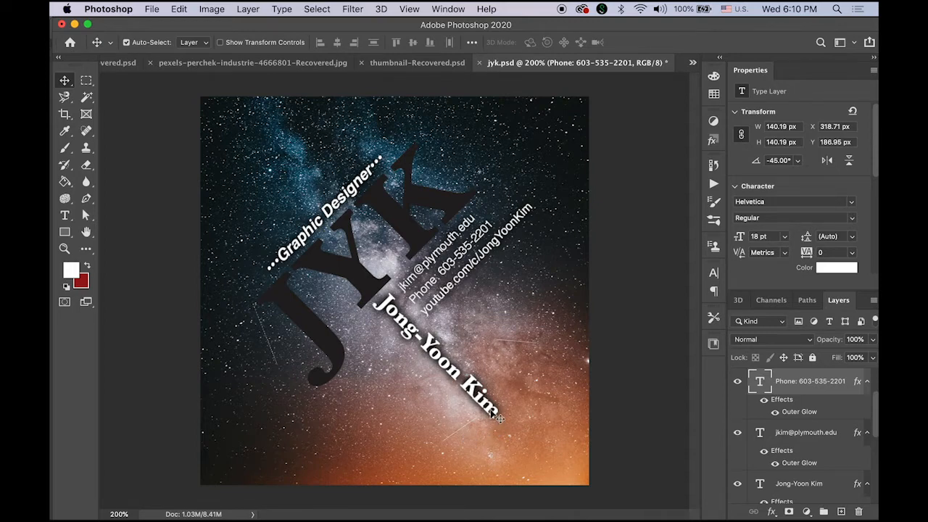
Step: Switch to Chrome and look over the rusty metal Photoshop style 19 page on Brushlovers
{"action": "mouse_move", "coordinate": [410, 514]}
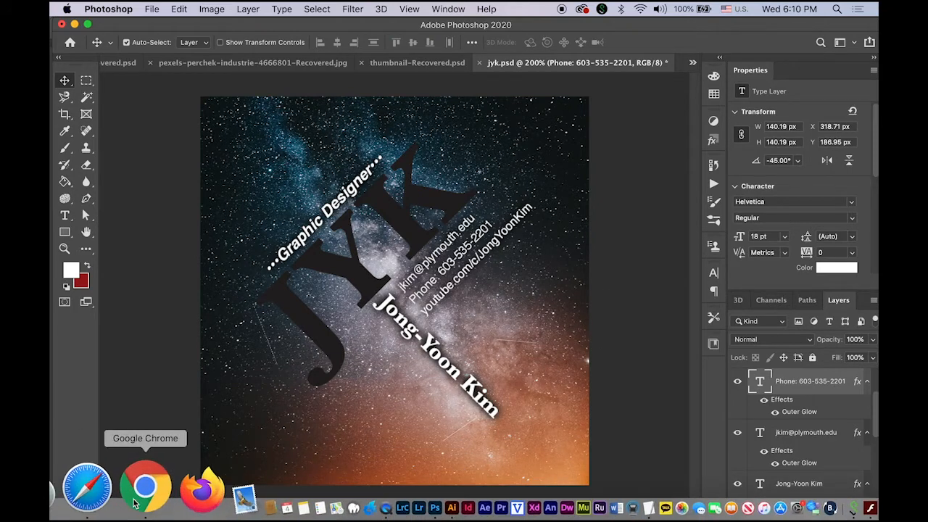
{"action": "left_click", "coordinate": [135, 503]}
{"action": "left_click", "coordinate": [834, 130]}
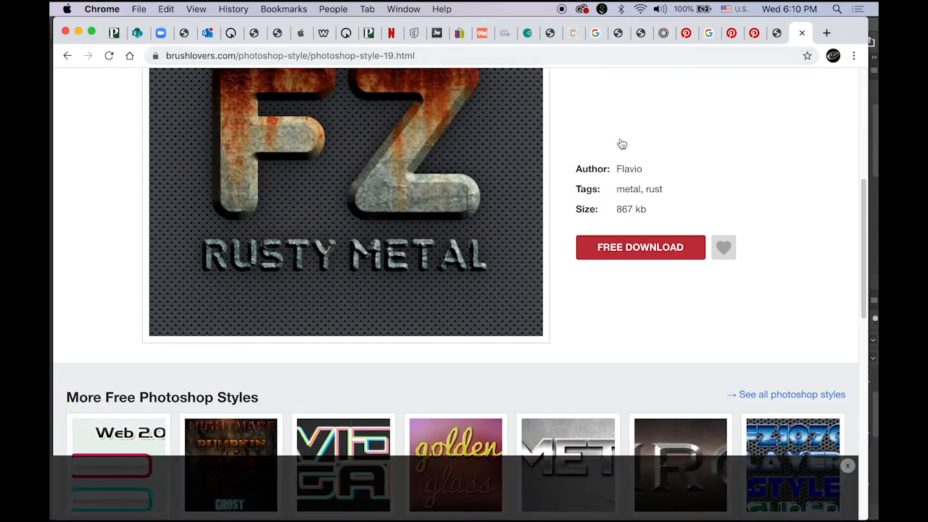
{"action": "scroll", "coordinate": [473, 108], "scroll_direction": "up", "scroll_amount": 5}
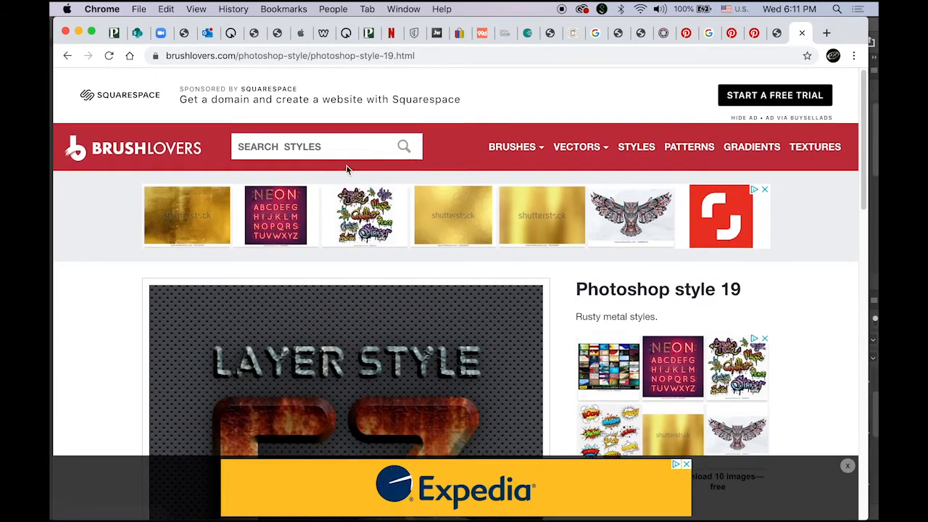
{"action": "scroll", "coordinate": [391, 159], "scroll_direction": "down", "scroll_amount": 2}
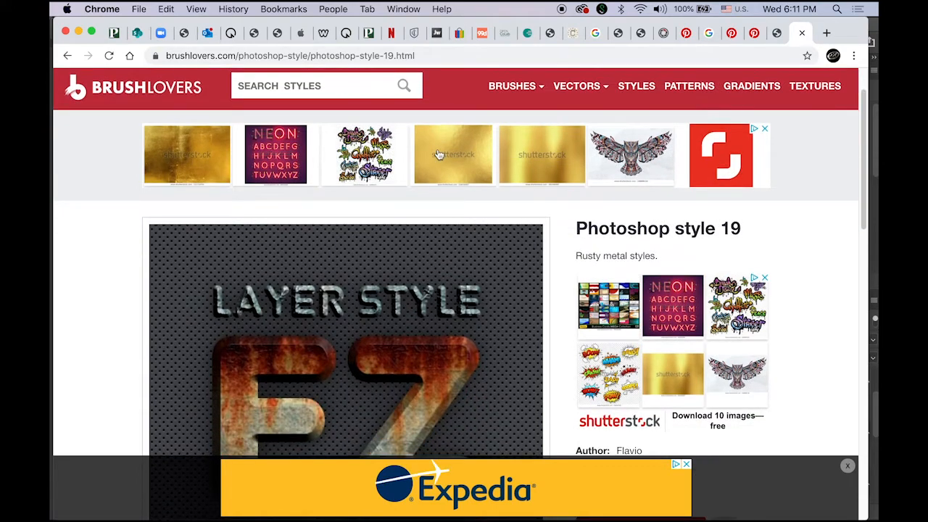
Step: Browse the Brushlovers layer style gallery and open the page of the grungy metal Photoshop style 18
{"action": "left_click", "coordinate": [639, 91]}
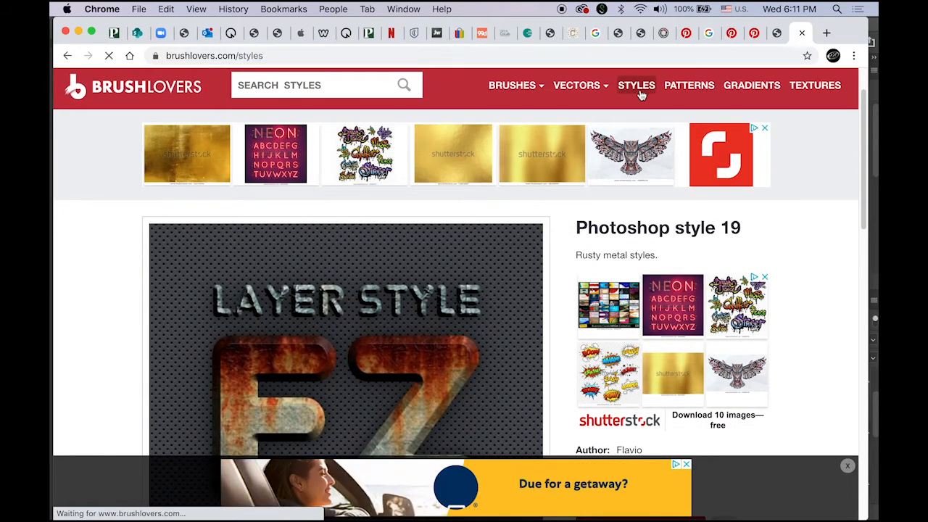
{"action": "scroll", "coordinate": [652, 203], "scroll_direction": "down", "scroll_amount": 5}
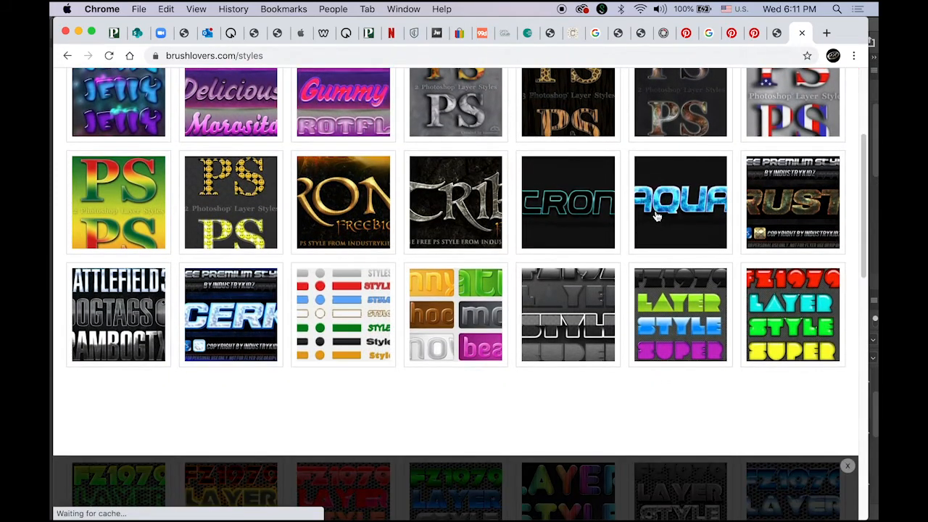
{"action": "scroll", "coordinate": [656, 217], "scroll_direction": "down", "scroll_amount": 1}
{"action": "scroll", "coordinate": [657, 219], "scroll_direction": "down", "scroll_amount": 5}
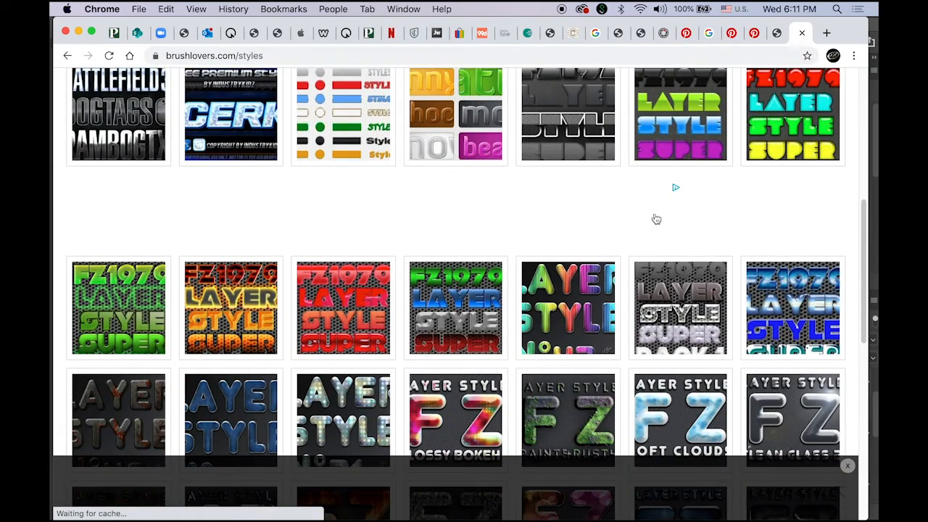
{"action": "scroll", "coordinate": [656, 219], "scroll_direction": "down", "scroll_amount": 6}
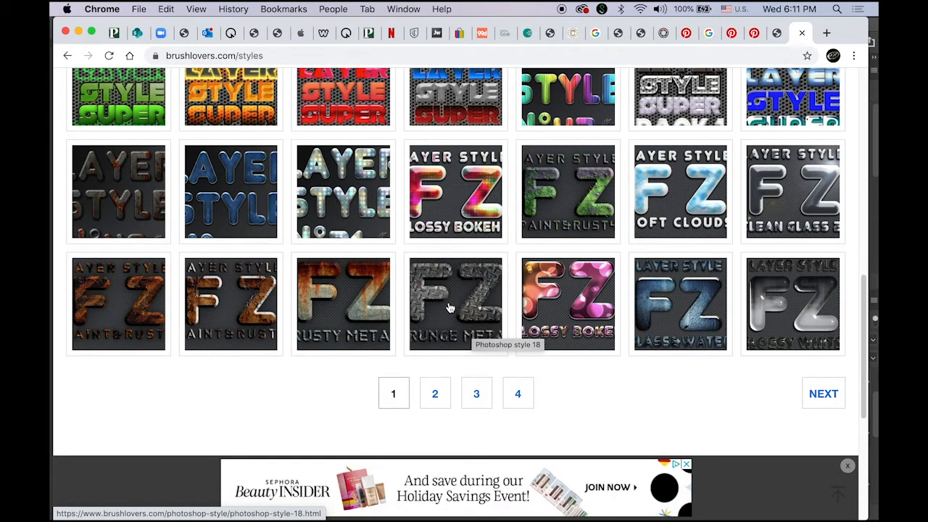
{"action": "left_click", "coordinate": [450, 308]}
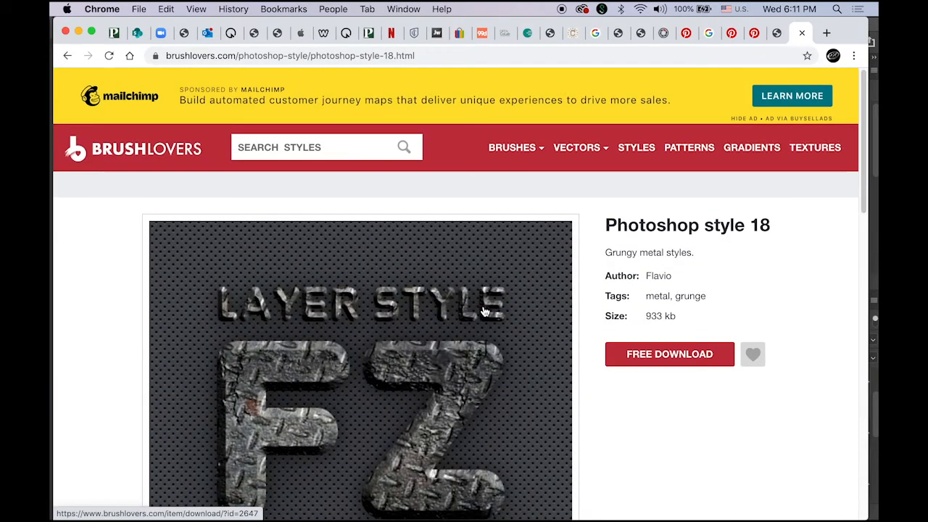
Step: Download the free Photoshop style 18 archive, keep the file despite the security block, and unpack it into Downloads
{"action": "scroll", "coordinate": [484, 311], "scroll_direction": "down", "scroll_amount": 3}
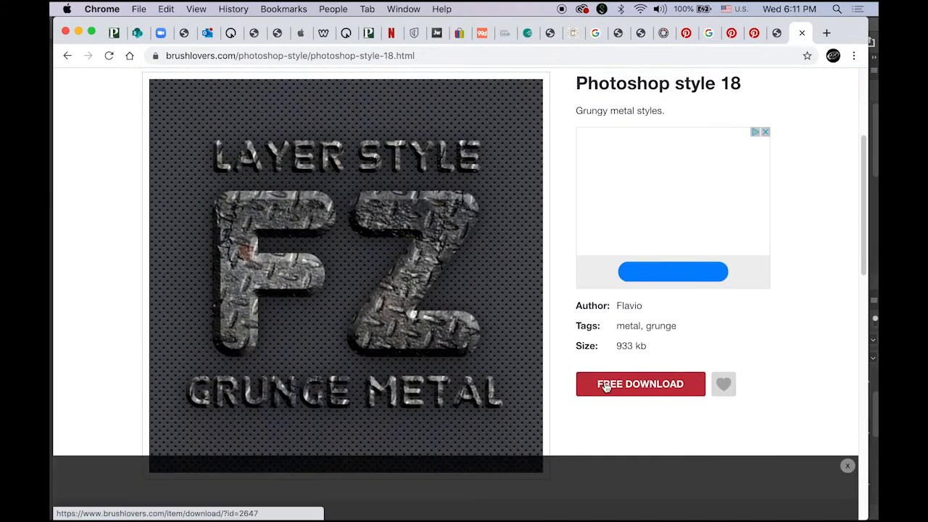
{"action": "left_click", "coordinate": [656, 391]}
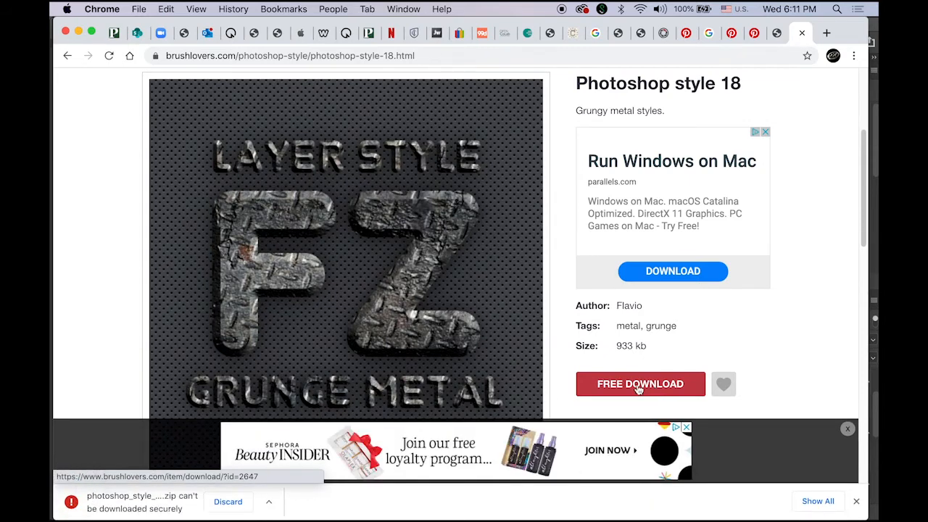
{"action": "left_click", "coordinate": [269, 501]}
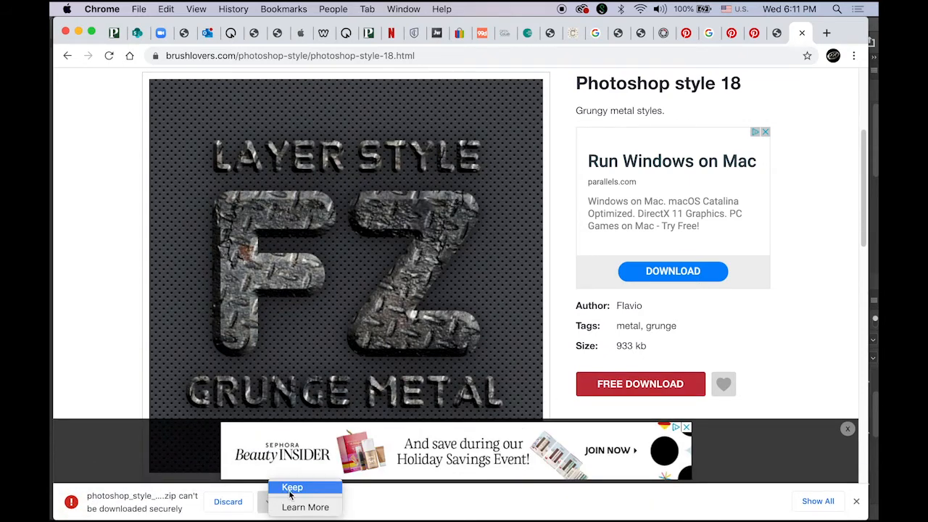
{"action": "left_click", "coordinate": [293, 490]}
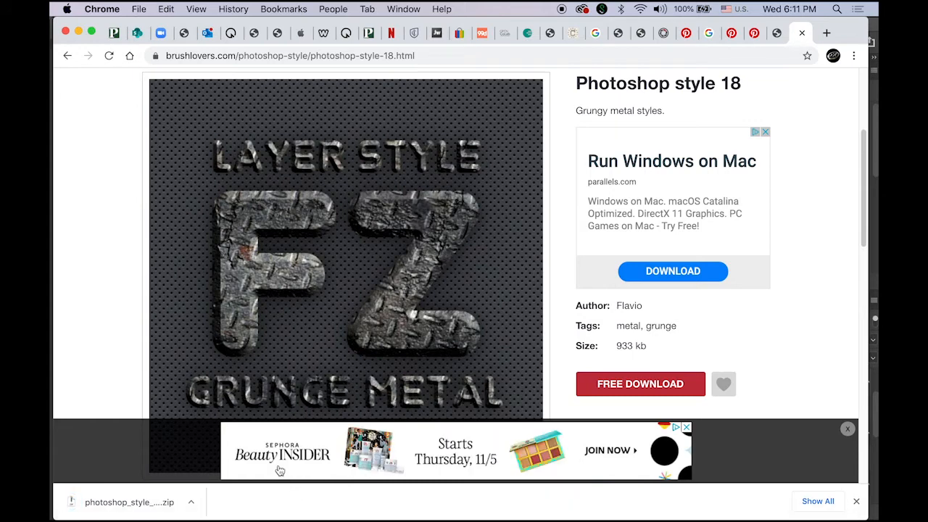
{"action": "left_click", "coordinate": [111, 506]}
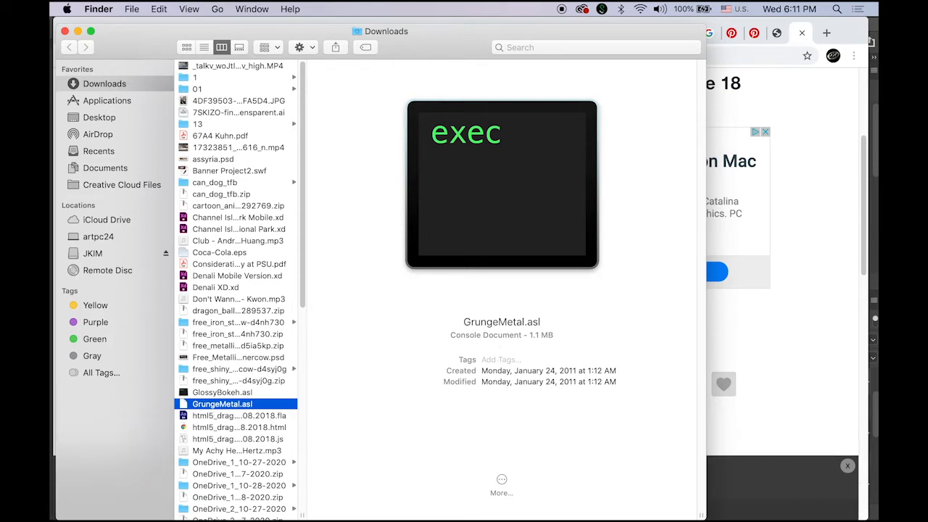
Step: Switch to Photoshop and display the layer style presets for the jyk.psd document
{"action": "mouse_move", "coordinate": [646, 517]}
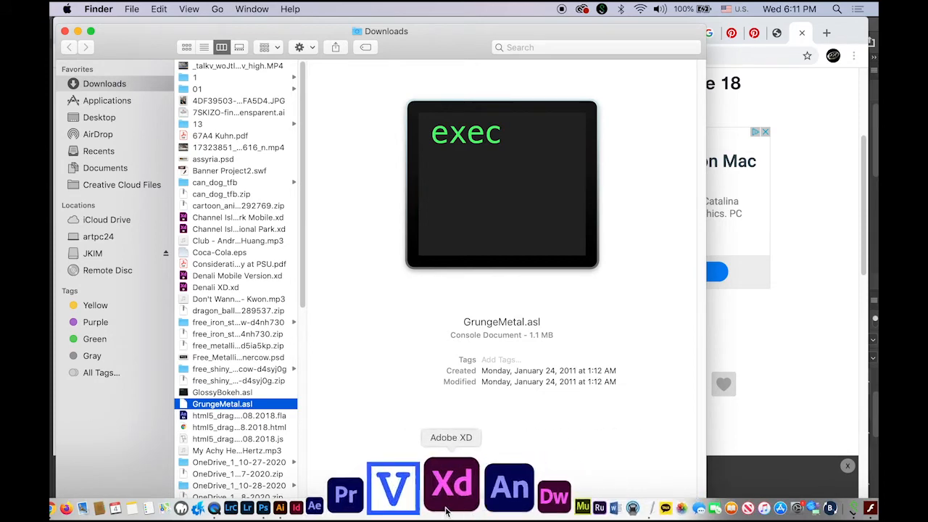
{"action": "left_click", "coordinate": [341, 499]}
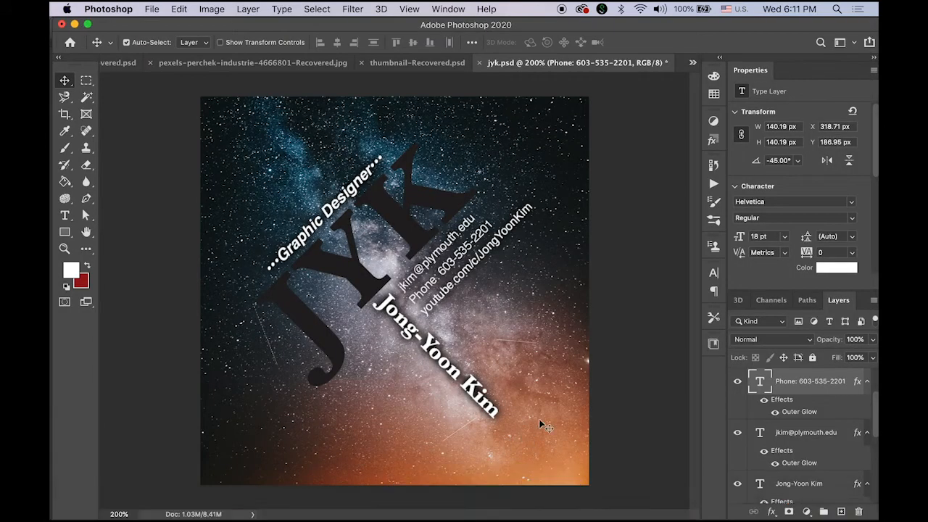
{"action": "scroll", "coordinate": [870, 410], "scroll_direction": "down", "scroll_amount": 5}
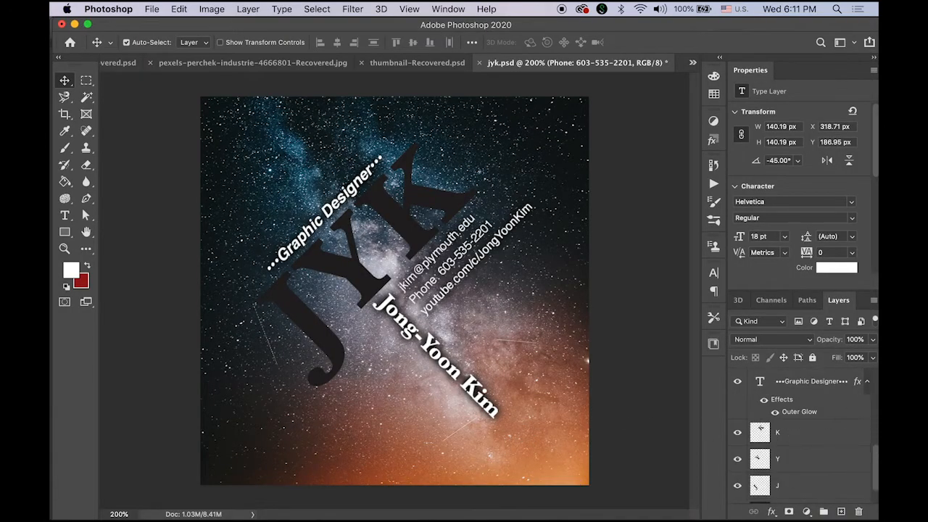
{"action": "left_click", "coordinate": [711, 142]}
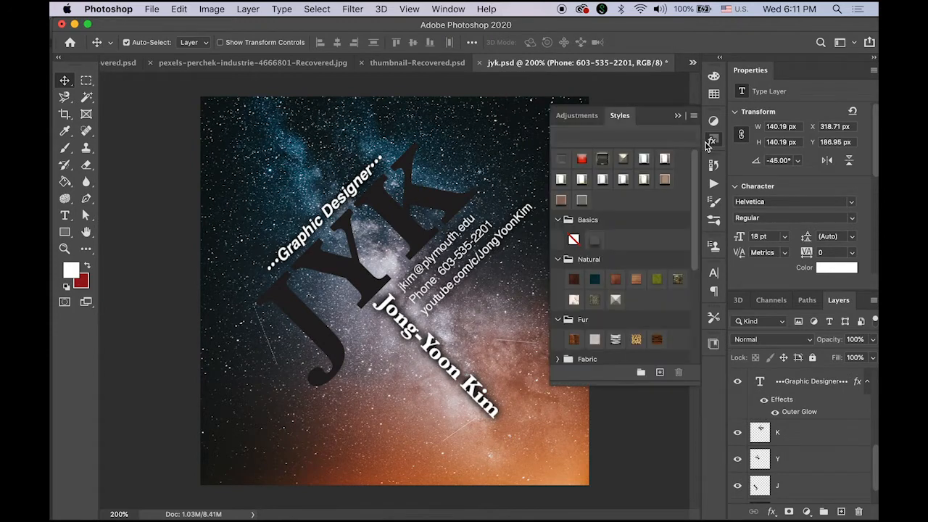
{"action": "left_click", "coordinate": [713, 141]}
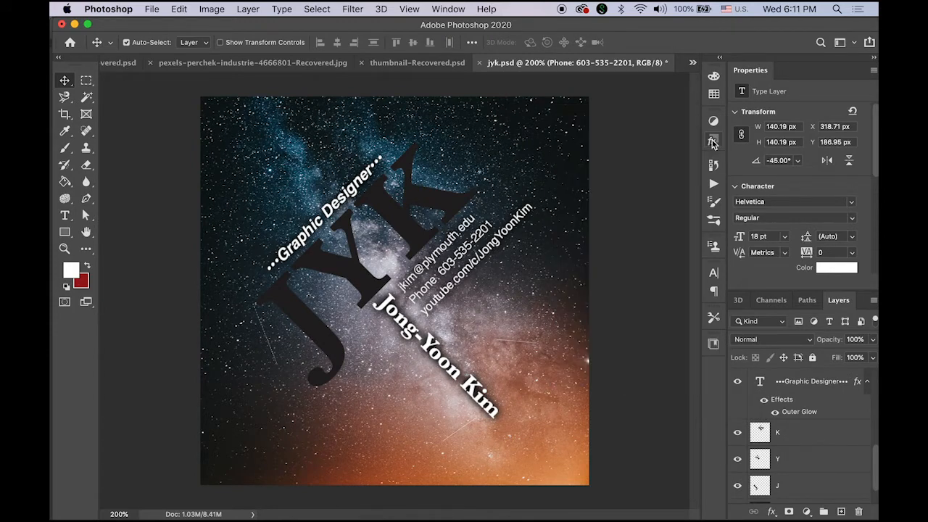
{"action": "left_click", "coordinate": [452, 8]}
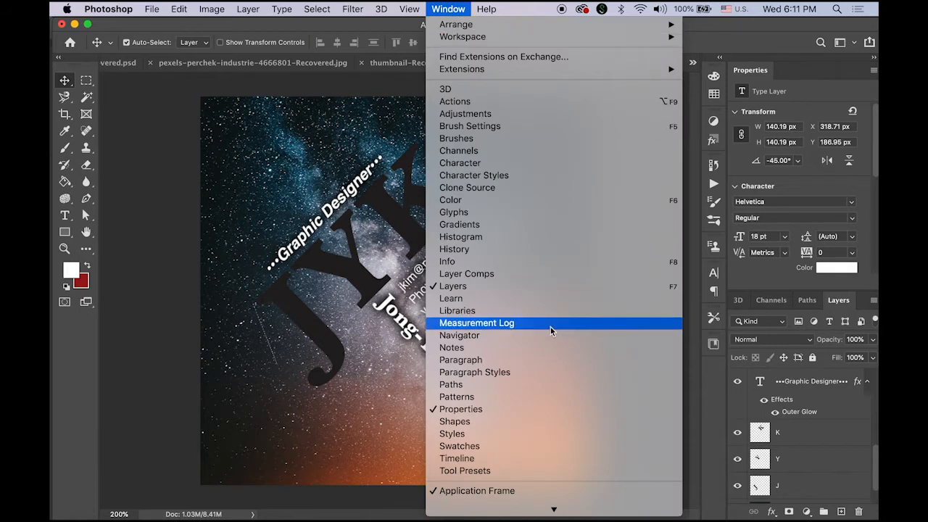
{"action": "left_click", "coordinate": [548, 435]}
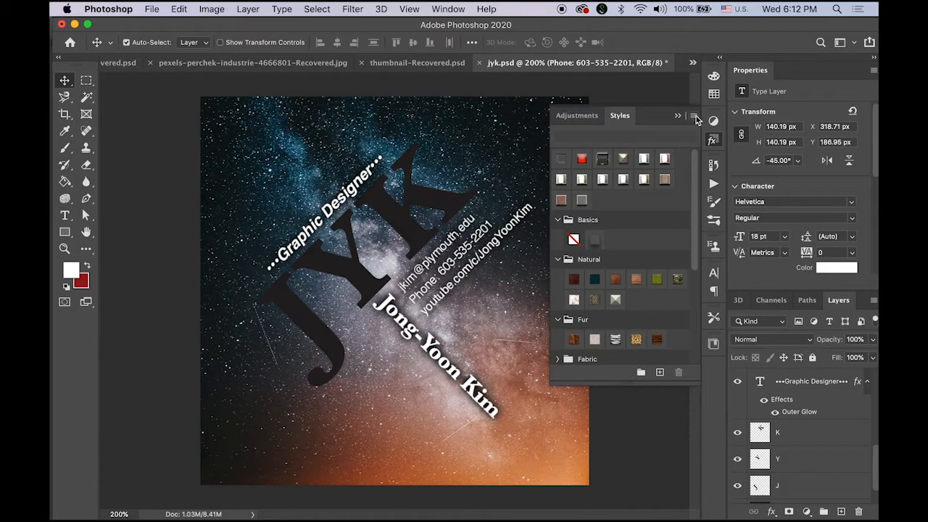
Step: Import GrungeMetal.asl from the Downloads folder into the layer style presets
{"action": "left_click", "coordinate": [694, 117]}
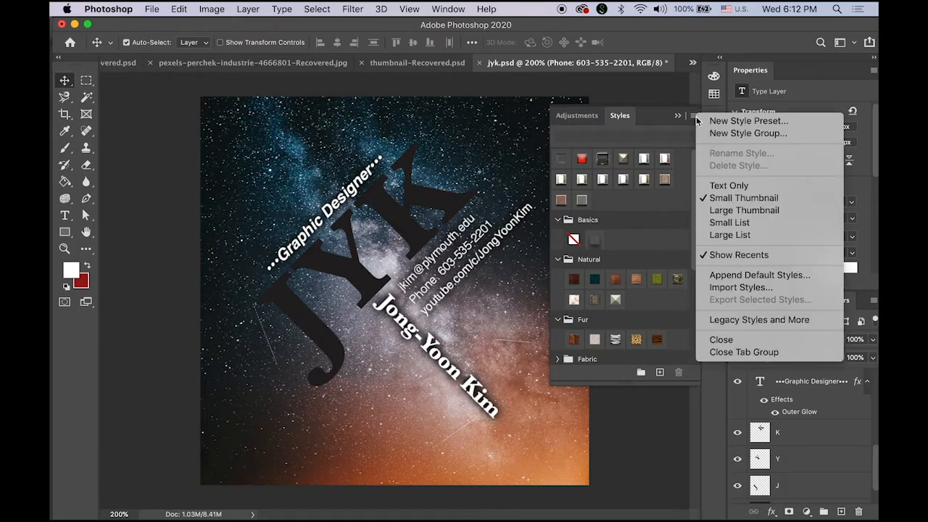
{"action": "left_click", "coordinate": [777, 289]}
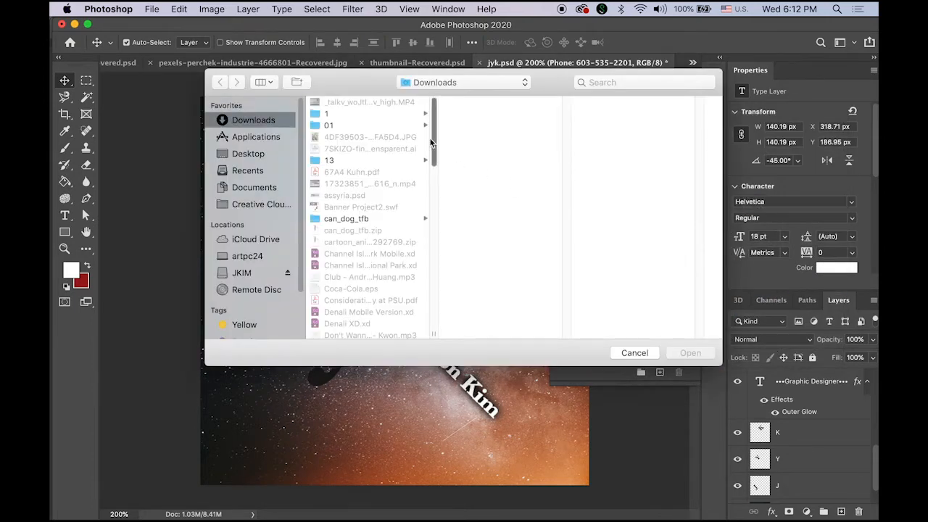
{"action": "left_click_drag", "start_coordinate": [434, 140], "coordinate": [443, 195]}
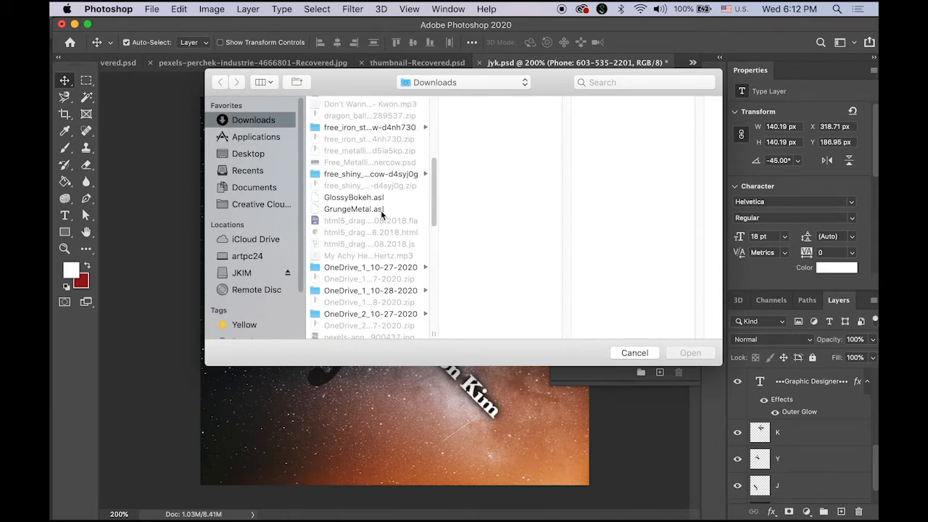
{"action": "left_click", "coordinate": [381, 209]}
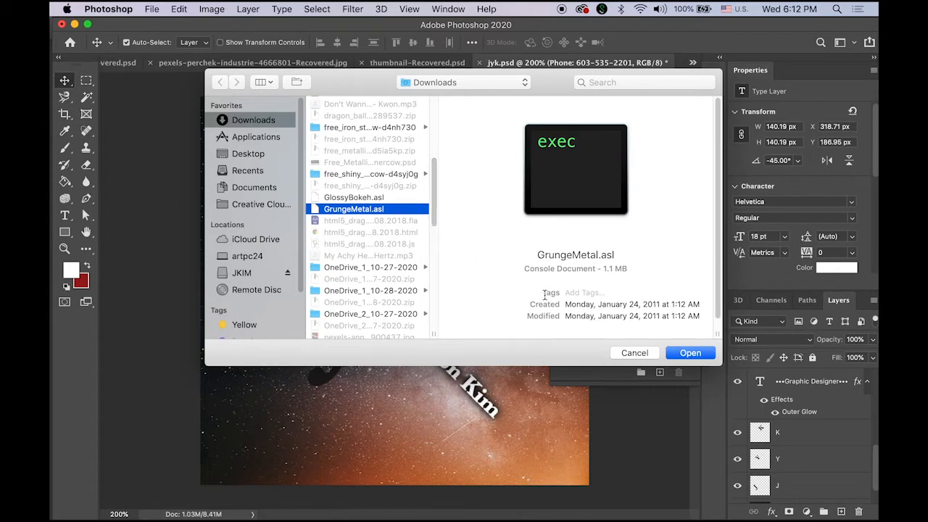
{"action": "left_click", "coordinate": [690, 353]}
Step: Try the imported FZ_GrungeMetal style on the J layer and undo it
{"action": "scroll", "coordinate": [696, 346], "scroll_direction": "down", "scroll_amount": 5}
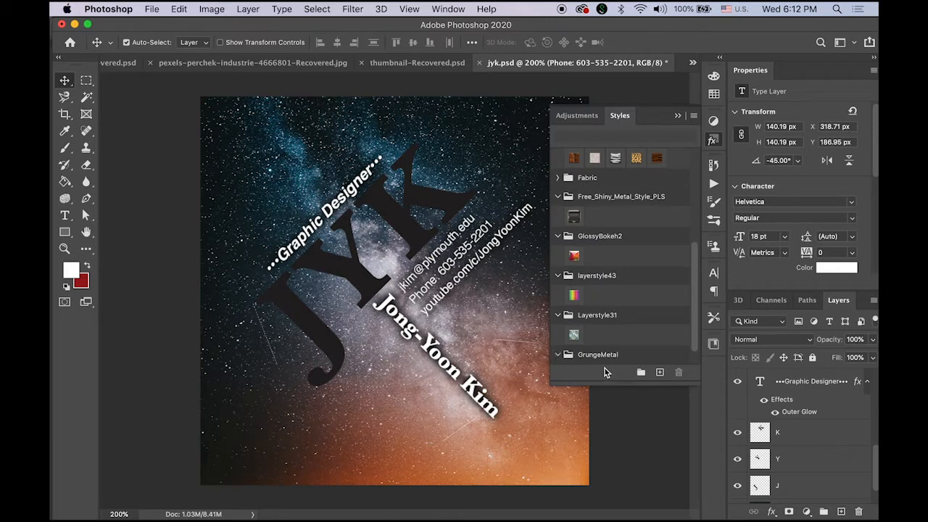
{"action": "scroll", "coordinate": [693, 321], "scroll_direction": "down", "scroll_amount": 2}
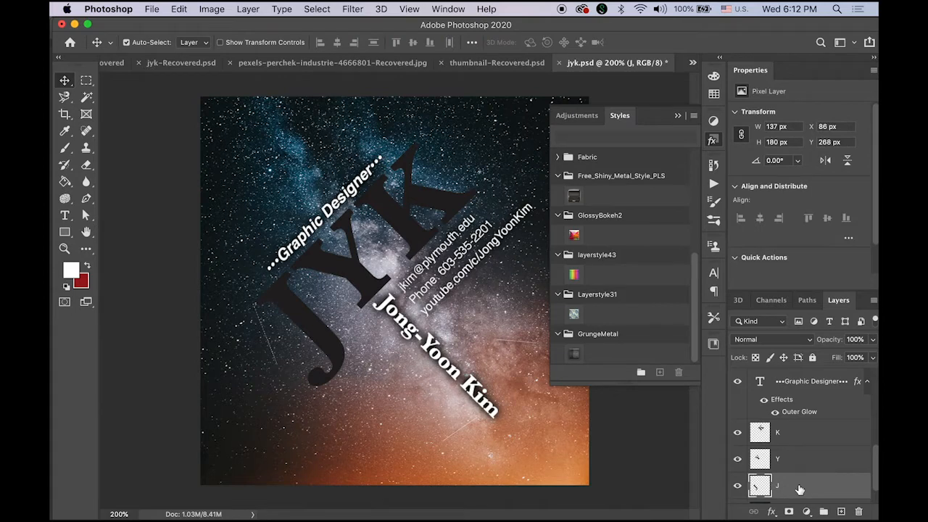
{"action": "left_click", "coordinate": [574, 354]}
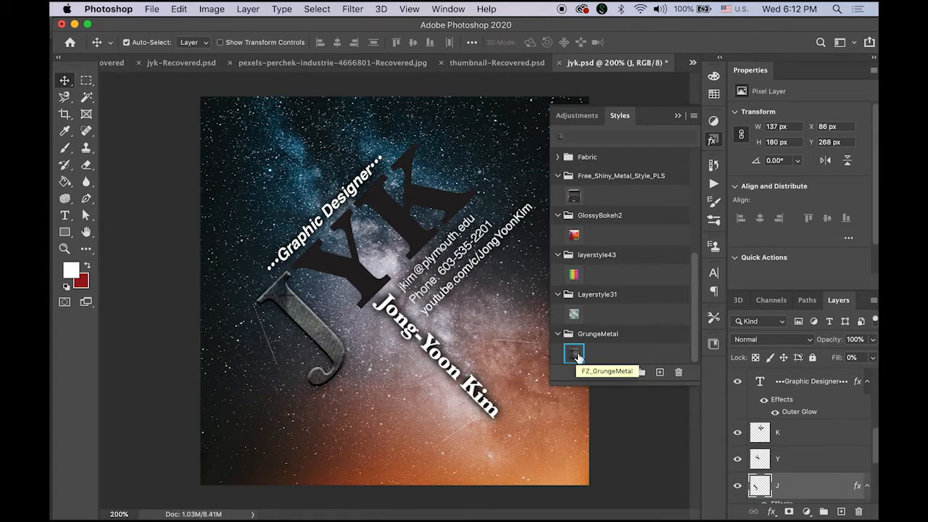
{"action": "key", "text": "super+z"}
Step: Apply the fourth recently used style, a cracked stone look with golden beveled edges, to the J, Y and K layers
{"action": "left_click_drag", "start_coordinate": [692, 324], "coordinate": [675, 172]}
{"action": "left_click", "coordinate": [622, 160]}
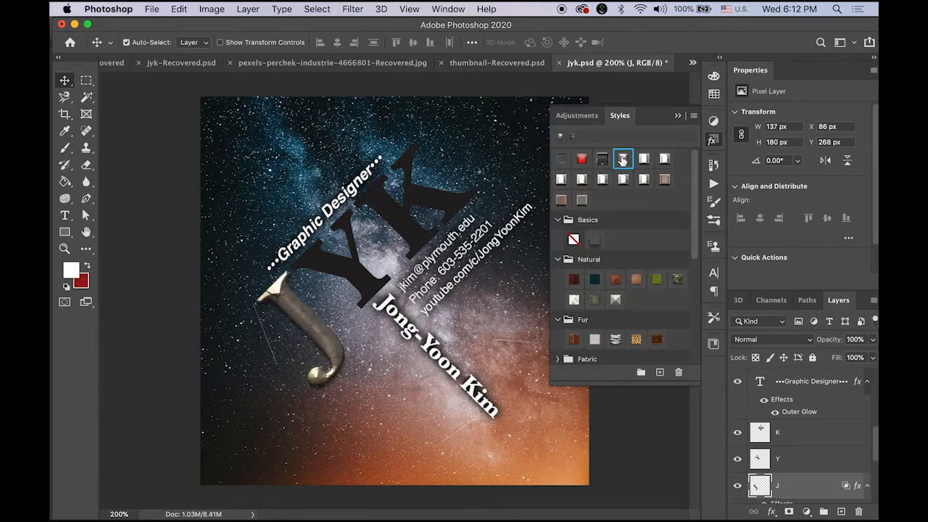
{"action": "left_click", "coordinate": [800, 460]}
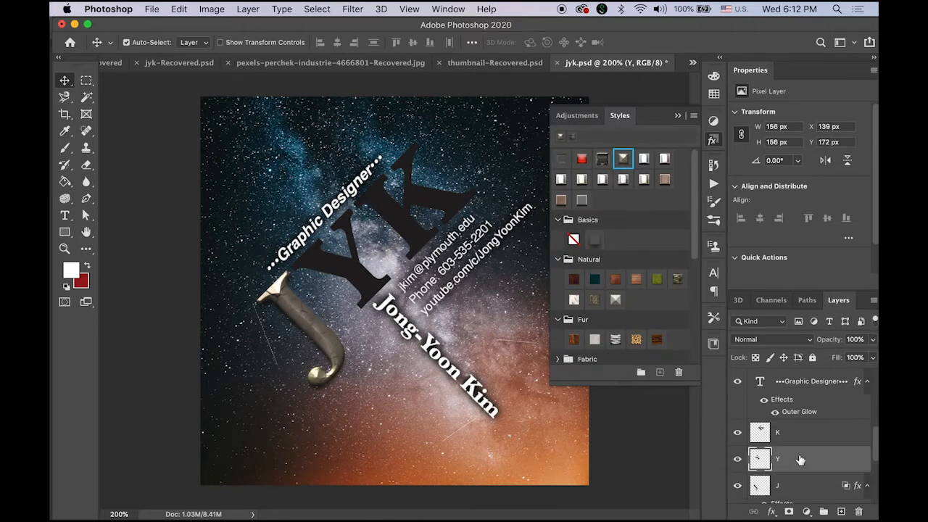
{"action": "left_click", "coordinate": [624, 164]}
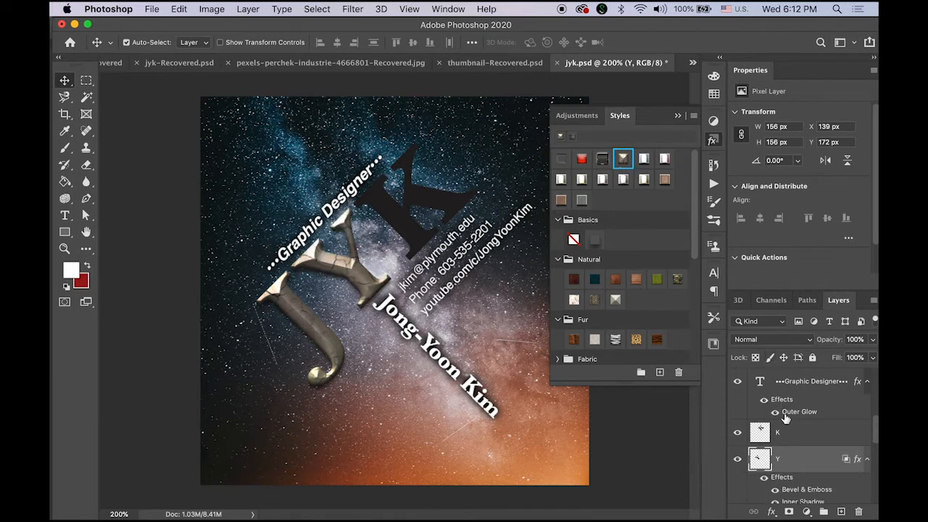
{"action": "left_click", "coordinate": [804, 437]}
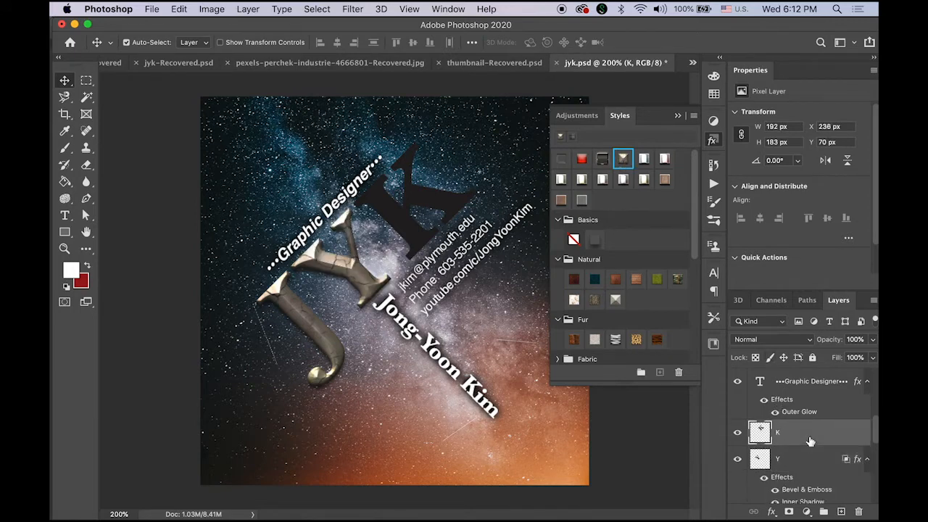
{"action": "left_click", "coordinate": [624, 161]}
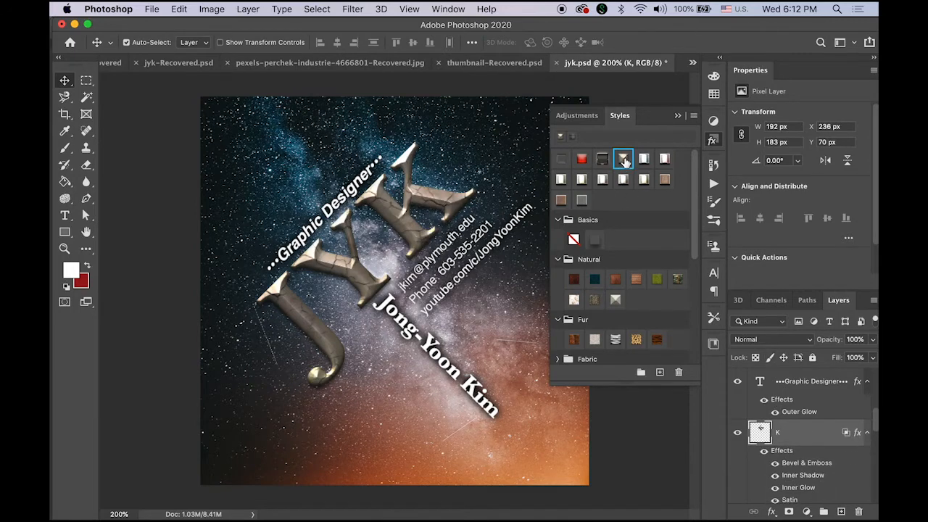
Step: Hide the style presets, float the layer list beside the canvas, and collapse the effects of the K, Y and J layers
{"action": "left_click", "coordinate": [678, 116]}
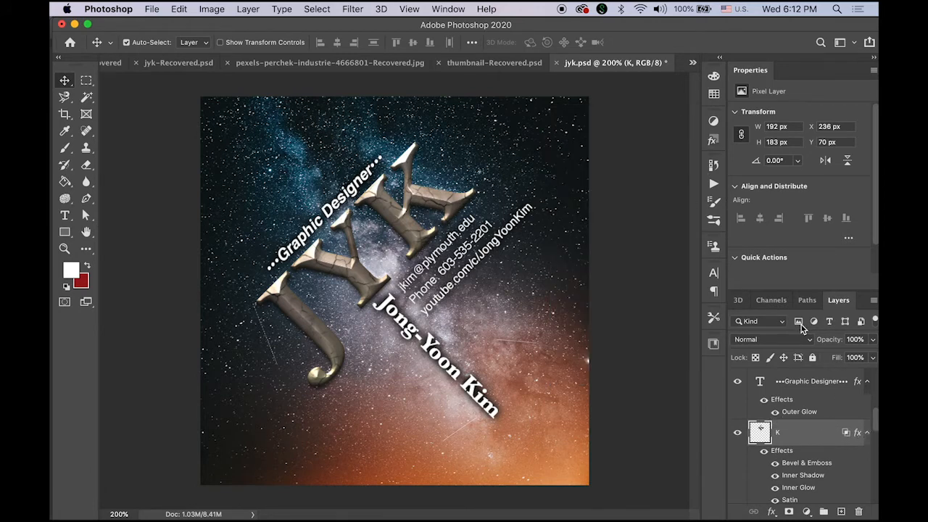
{"action": "left_click_drag", "start_coordinate": [838, 301], "coordinate": [571, 88]}
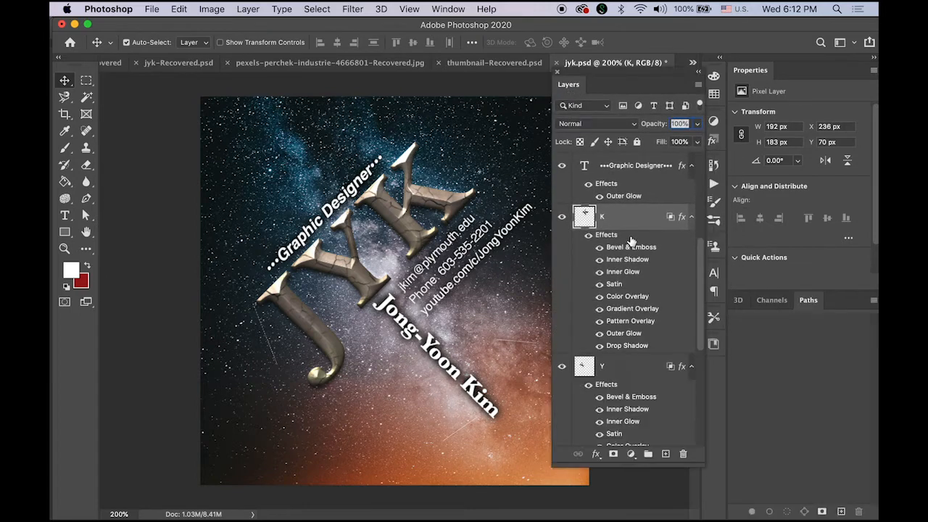
{"action": "left_click", "coordinate": [692, 217]}
{"action": "left_click", "coordinate": [692, 243]}
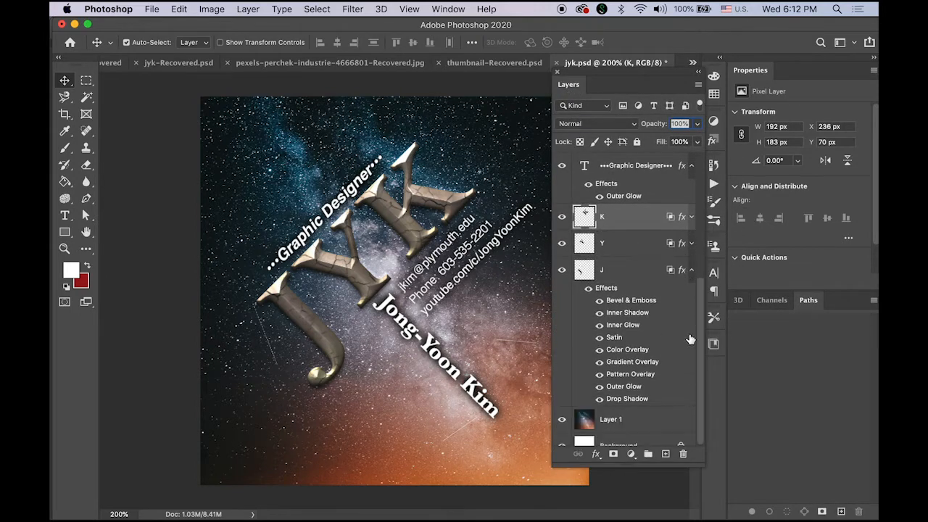
{"action": "left_click", "coordinate": [692, 274]}
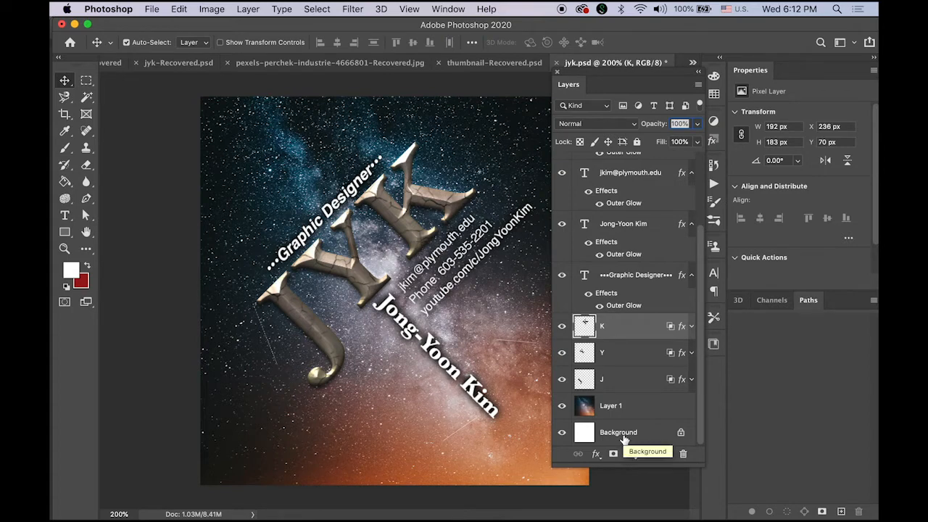
Step: Unlock the Background layer and reset the foreground and background colors to the default black and white
{"action": "left_click", "coordinate": [680, 434]}
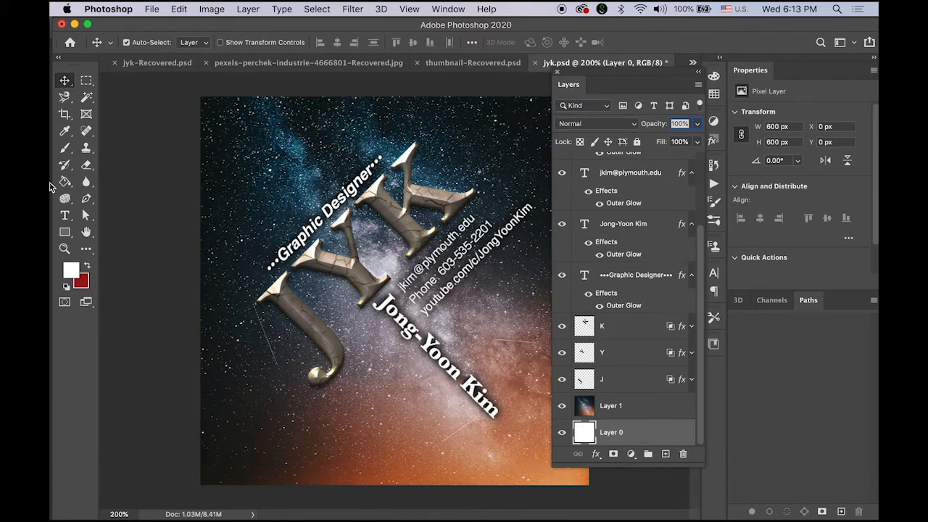
{"action": "left_click", "coordinate": [65, 287]}
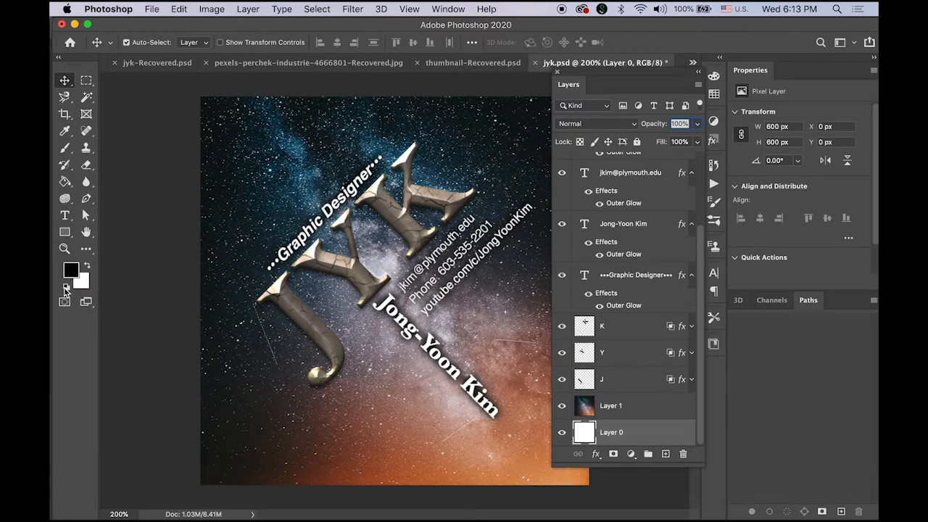
Step: Fill Layer 0 with black and convert the night-sky Layer 1 to a smart object
{"action": "left_click", "coordinate": [67, 183]}
{"action": "left_click", "coordinate": [429, 302]}
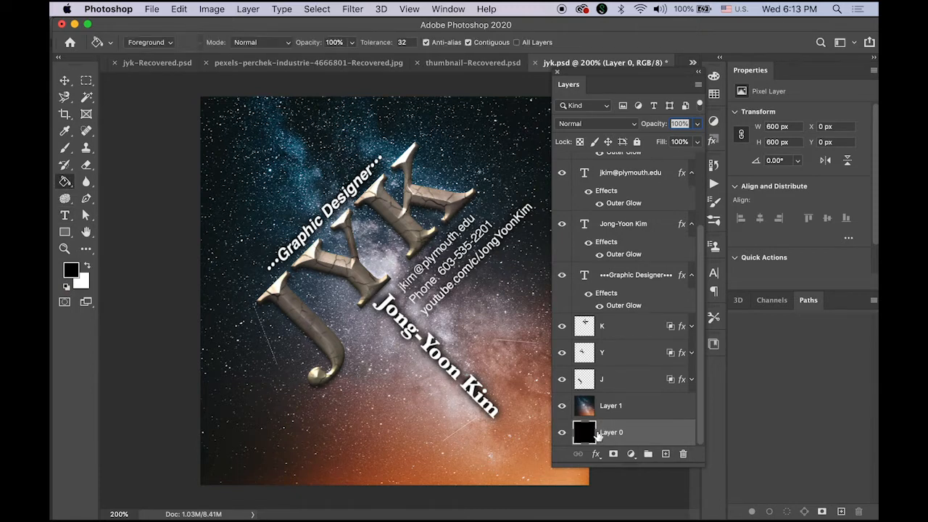
{"action": "left_click", "coordinate": [642, 406]}
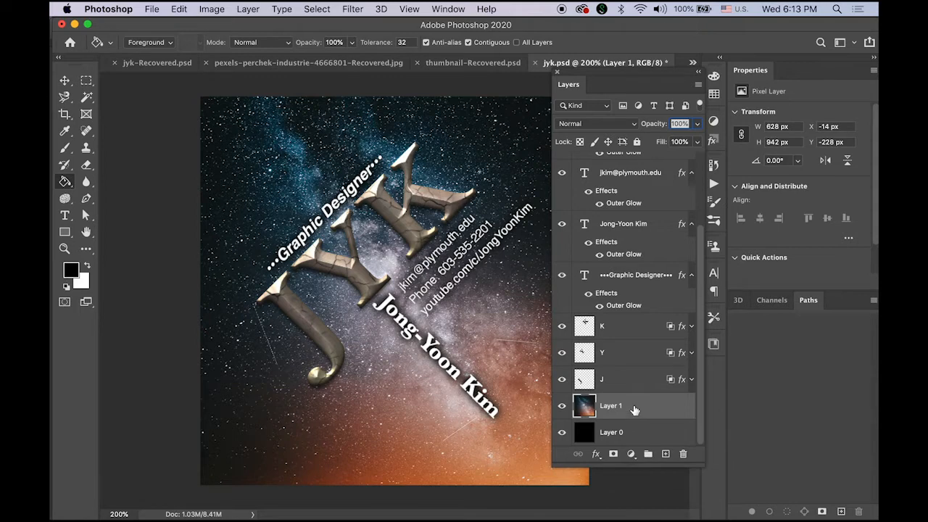
{"action": "left_click", "coordinate": [698, 87]}
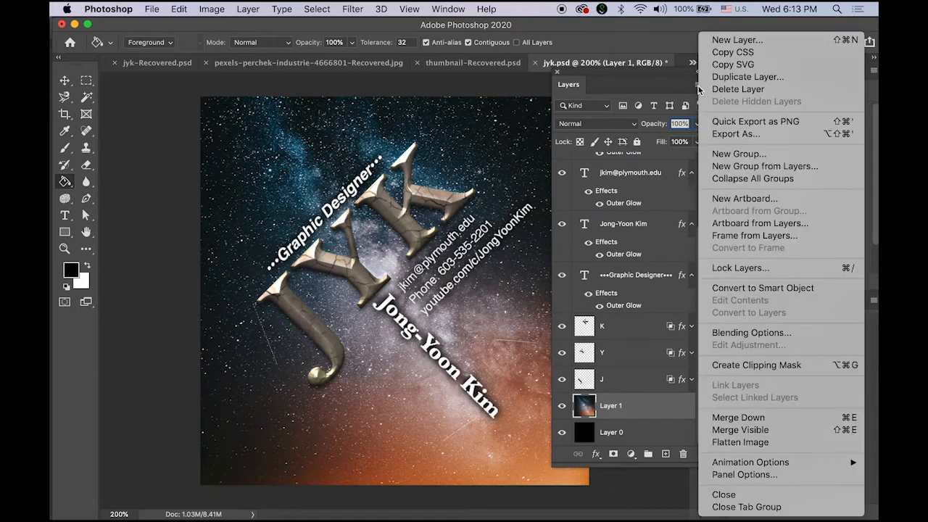
{"action": "left_click", "coordinate": [802, 289]}
Step: Convert the J, Y and K letter layers to individual smart objects
{"action": "left_click", "coordinate": [624, 379]}
{"action": "left_click", "coordinate": [699, 86]}
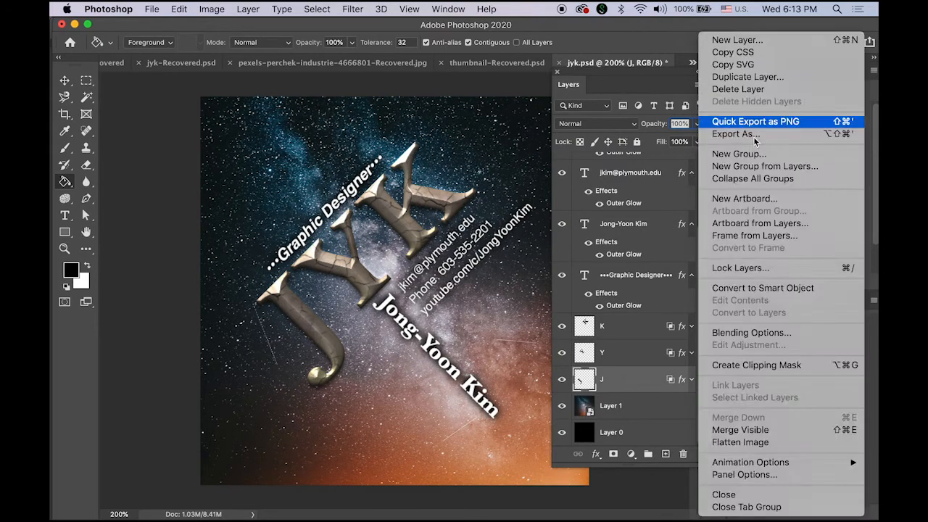
{"action": "left_click", "coordinate": [763, 288]}
{"action": "left_click", "coordinate": [656, 355]}
{"action": "left_click", "coordinate": [698, 85]}
{"action": "left_click", "coordinate": [763, 289]}
{"action": "left_click", "coordinate": [646, 326]}
{"action": "left_click", "coordinate": [698, 84]}
{"action": "left_click", "coordinate": [763, 289]}
Step: Convert the Graphic Designer tagline, name, e-mail, phone and YouTube text layers to individual smart objects
{"action": "left_click", "coordinate": [638, 275]}
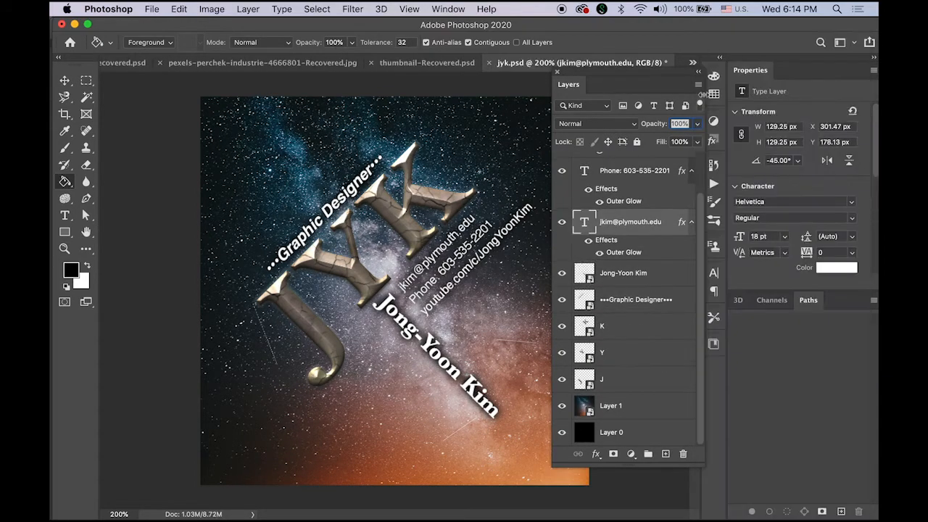
{"action": "left_click", "coordinate": [699, 85]}
{"action": "left_click", "coordinate": [763, 289]}
{"action": "left_click", "coordinate": [638, 194]}
{"action": "left_click", "coordinate": [698, 85]}
{"action": "left_click", "coordinate": [763, 289]}
{"action": "left_click", "coordinate": [640, 165]}
{"action": "left_click", "coordinate": [698, 84]}
{"action": "left_click", "coordinate": [783, 289]}
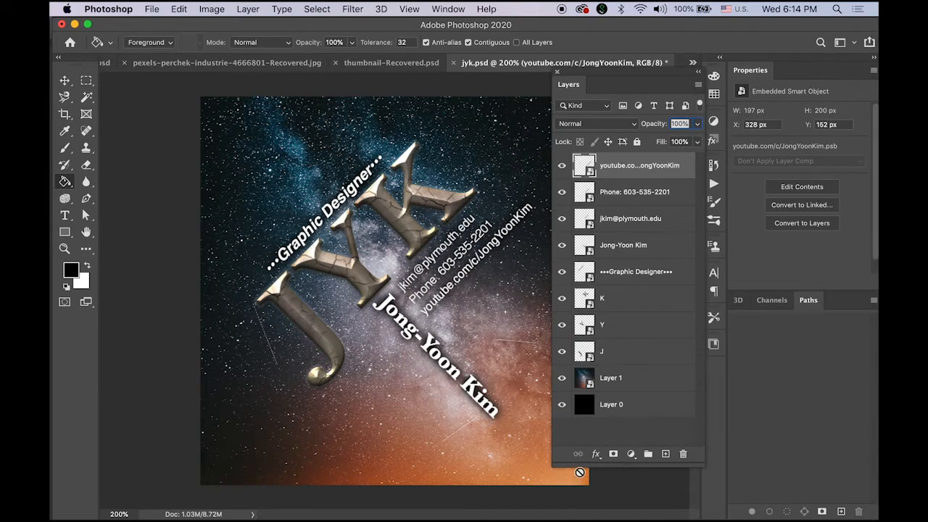
Step: Rename Layer 1 as BG and dock the floating layer list back beside Paths
{"action": "double_click", "coordinate": [611, 380]}
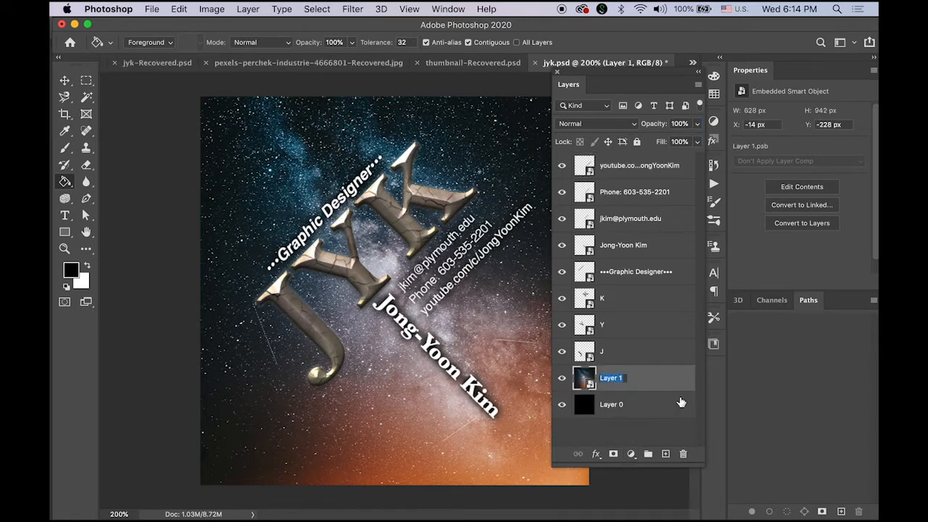
{"action": "type", "text": "BG"}
{"action": "key", "text": "Return"}
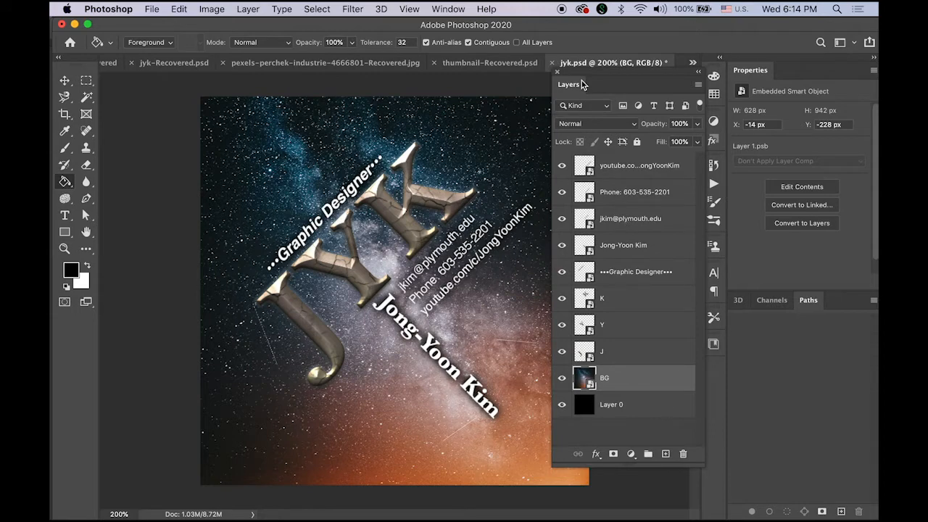
{"action": "left_click_drag", "start_coordinate": [585, 84], "coordinate": [827, 300]}
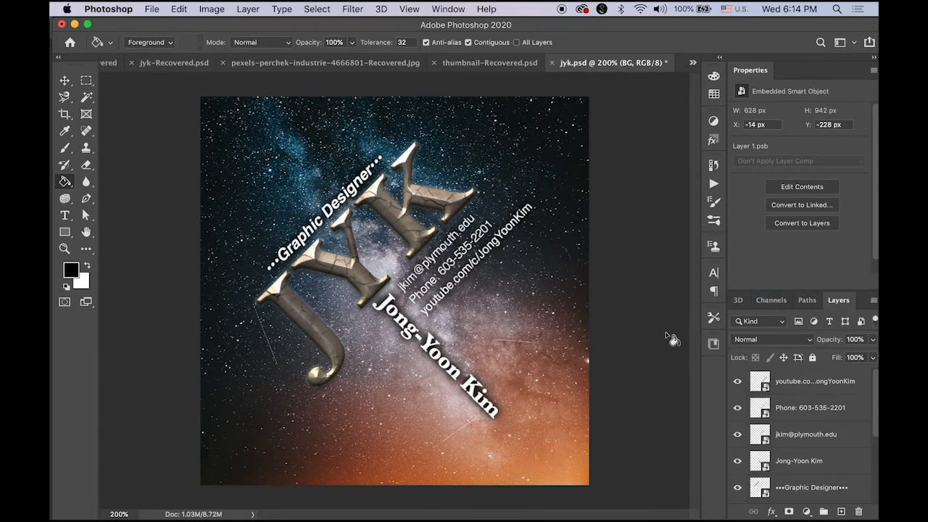
Step: Show the animation timeline, create a video timeline for the document, and fit the artwork in the view
{"action": "left_click", "coordinate": [448, 9]}
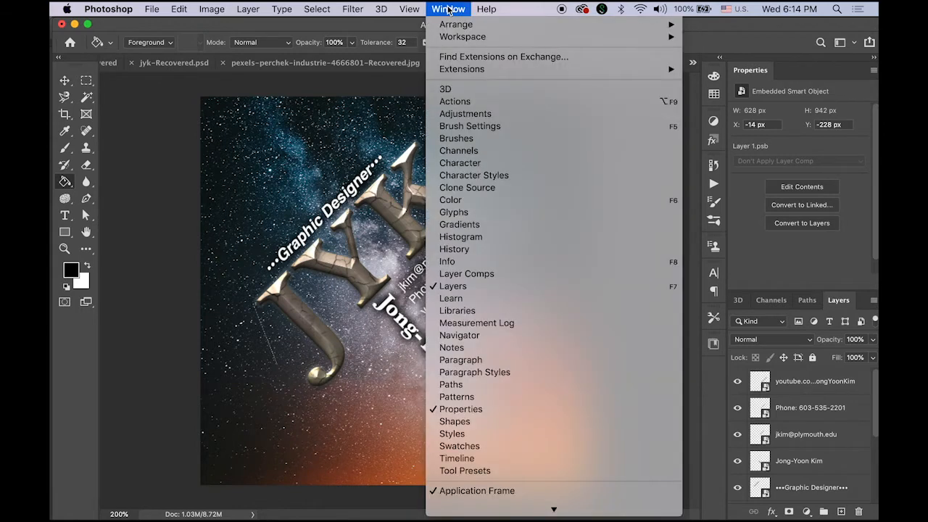
{"action": "left_click", "coordinate": [511, 462]}
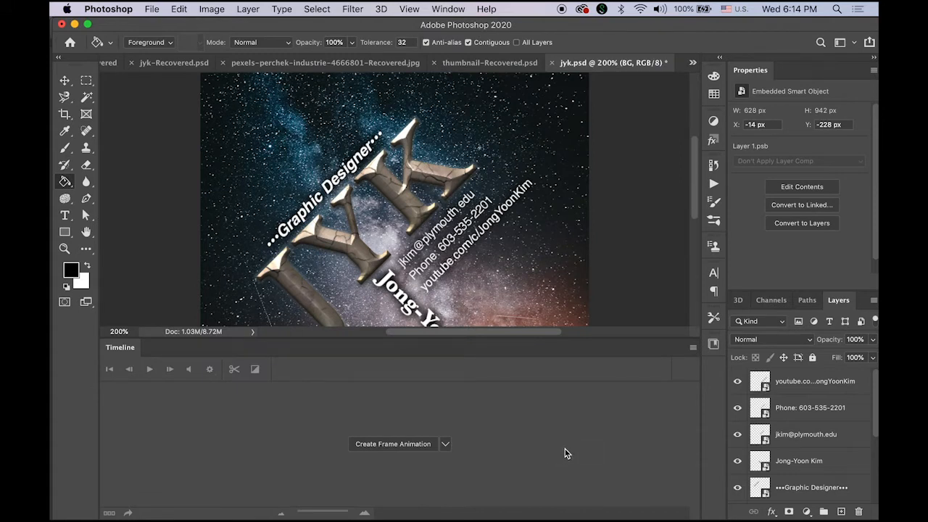
{"action": "left_click", "coordinate": [447, 446]}
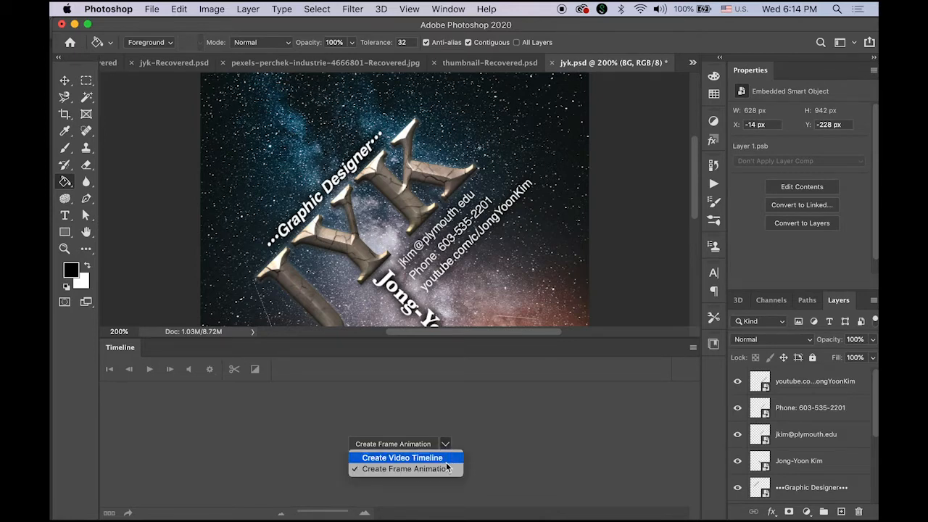
{"action": "left_click", "coordinate": [447, 461]}
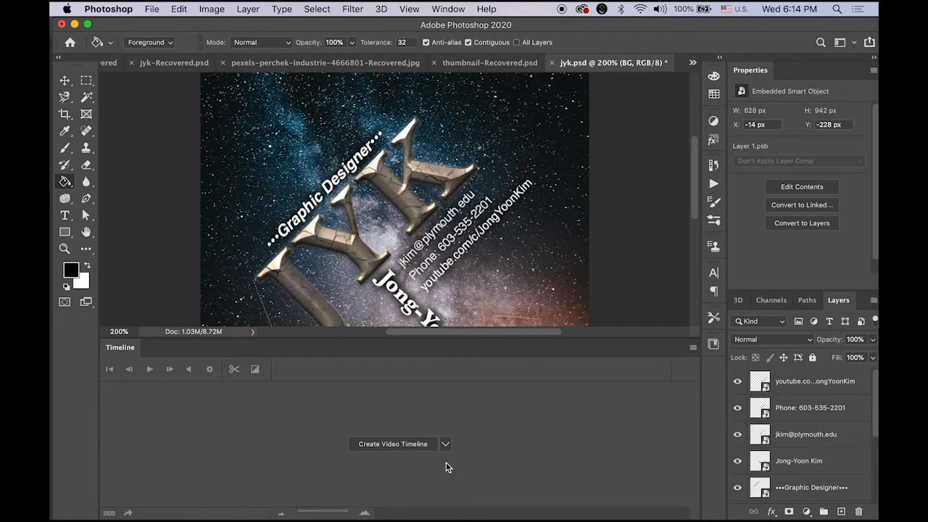
{"action": "left_click", "coordinate": [401, 444]}
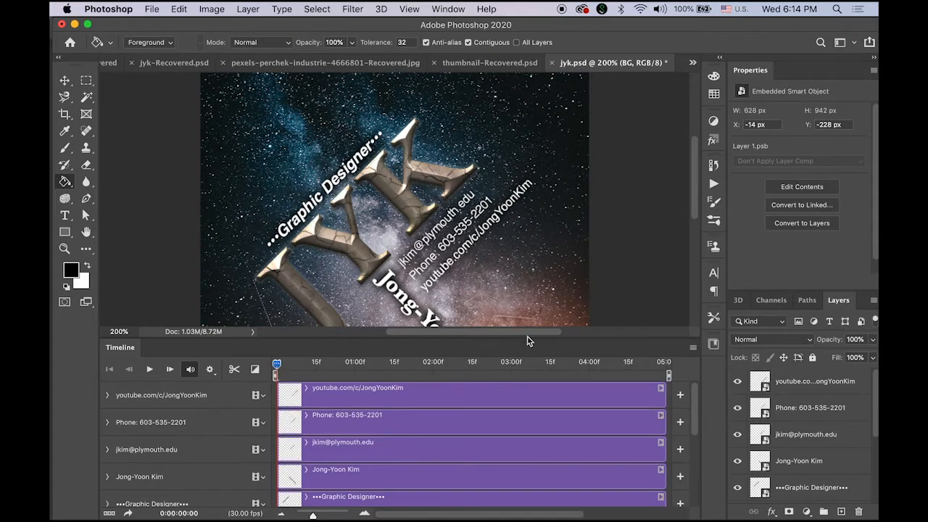
{"action": "double_click", "coordinate": [85, 231]}
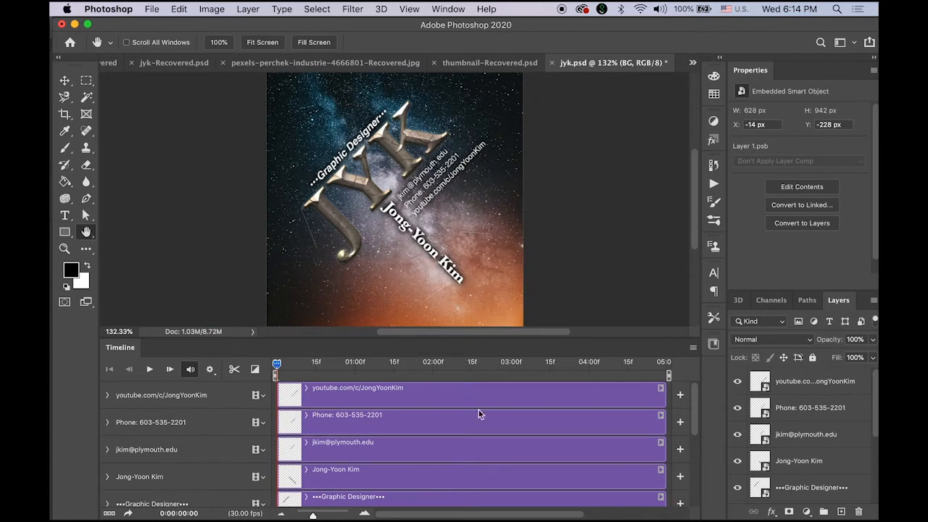
Step: Expand the BG track's properties and add Transform keyframes at 0 and 1 second
{"action": "left_click_drag", "start_coordinate": [699, 413], "coordinate": [690, 395]}
{"action": "left_click_drag", "start_coordinate": [694, 404], "coordinate": [694, 475]}
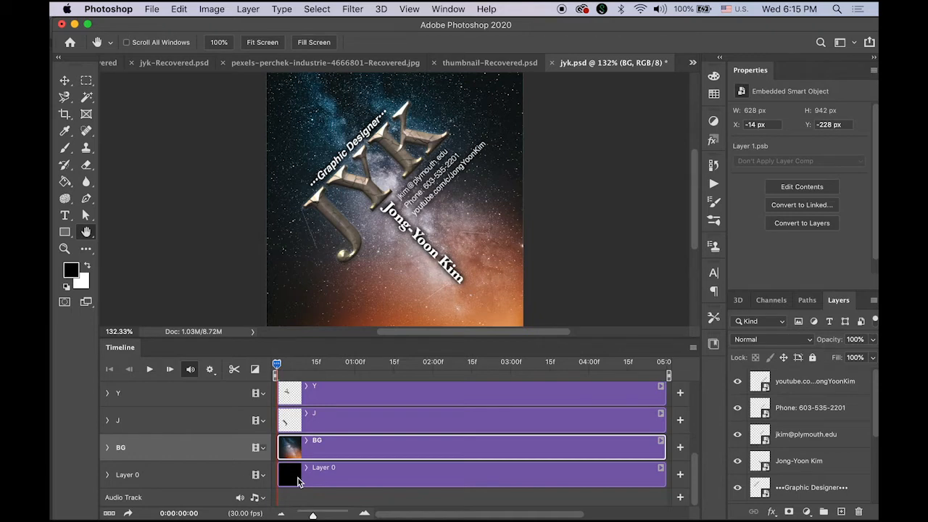
{"action": "left_click", "coordinate": [107, 448]}
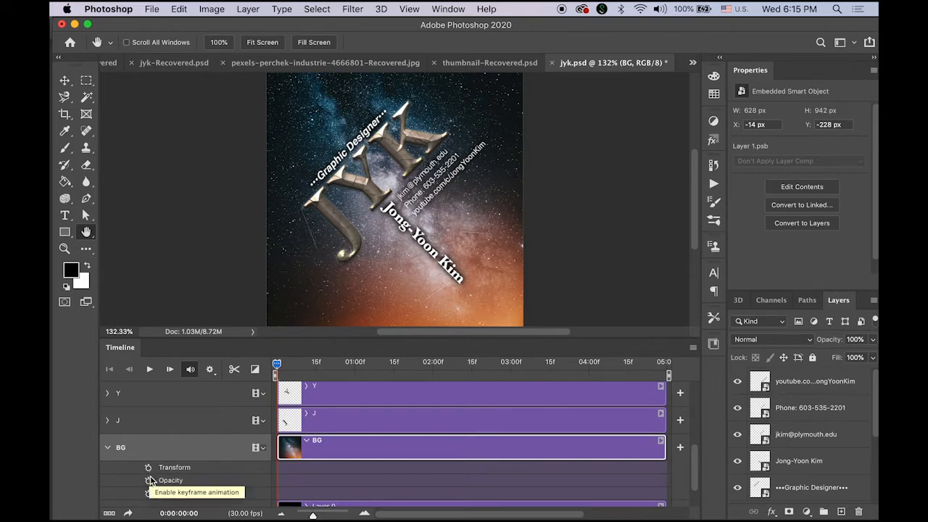
{"action": "left_click_drag", "start_coordinate": [277, 365], "coordinate": [258, 369]}
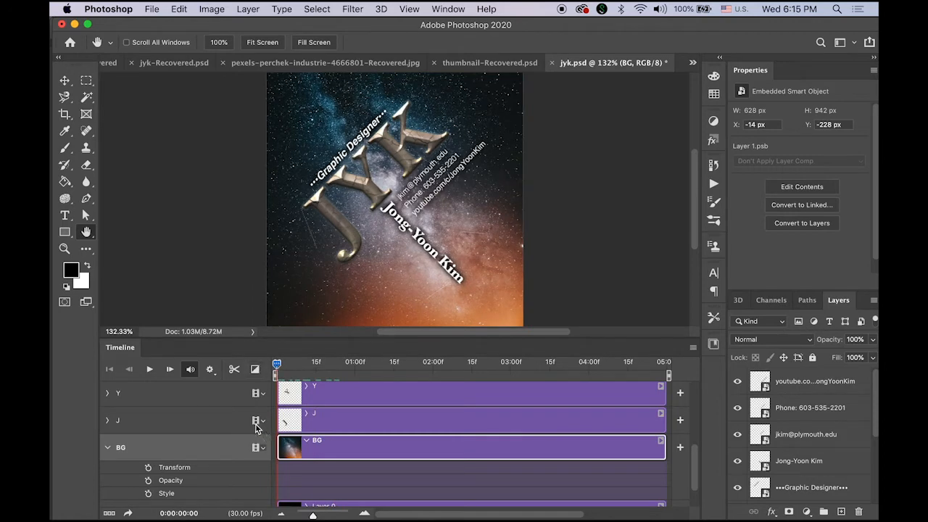
{"action": "left_click", "coordinate": [148, 469]}
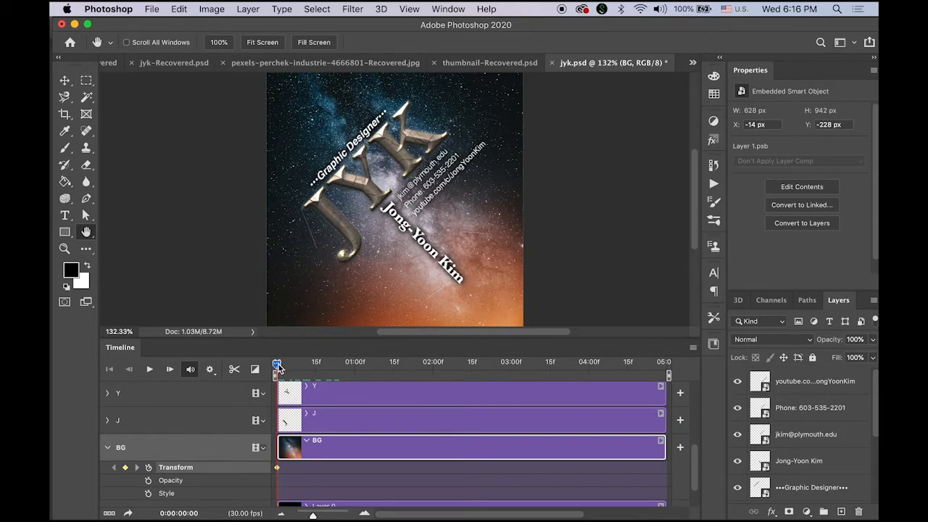
{"action": "left_click_drag", "start_coordinate": [277, 367], "coordinate": [356, 379]}
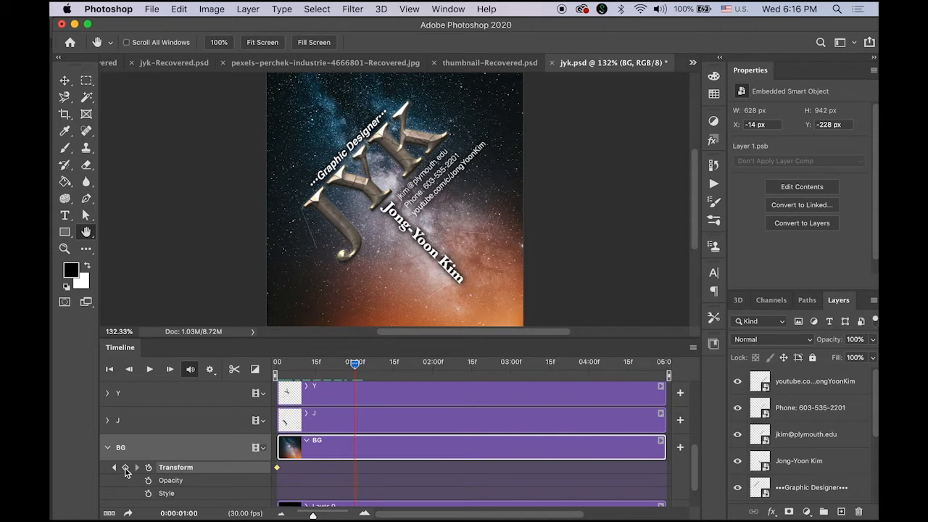
{"action": "left_click", "coordinate": [125, 469]}
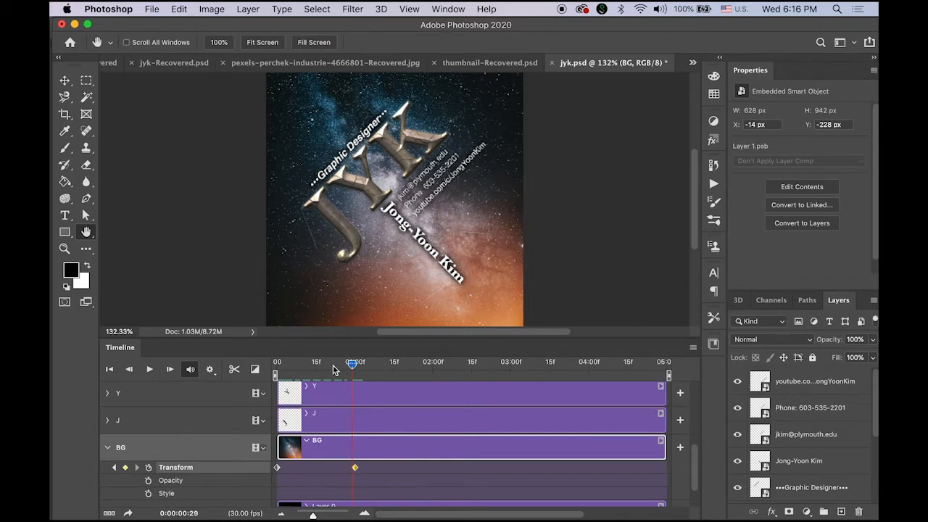
Step: Scale the BG layer to about 122.7% at the first Transform keyframe and preview the zoom animation
{"action": "left_click_drag", "start_coordinate": [331, 366], "coordinate": [261, 379]}
{"action": "left_click", "coordinate": [277, 468]}
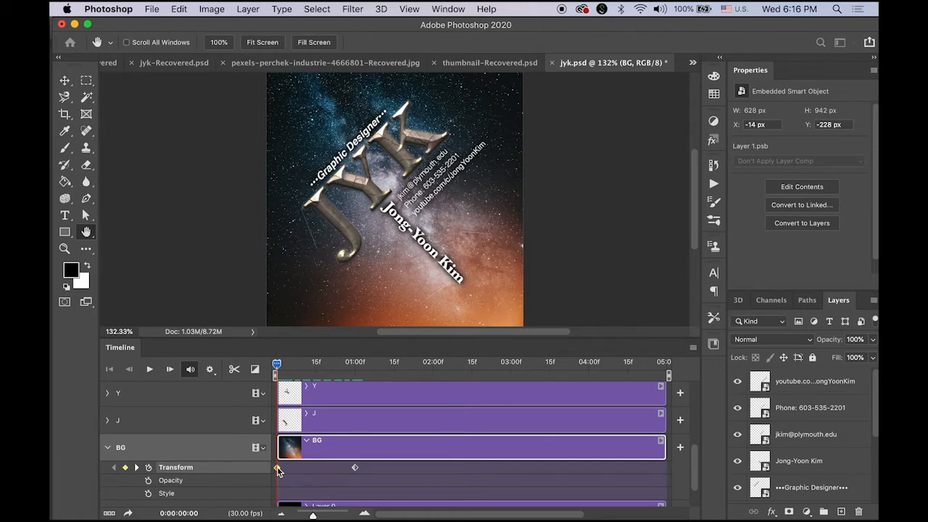
{"action": "key", "text": "super+t"}
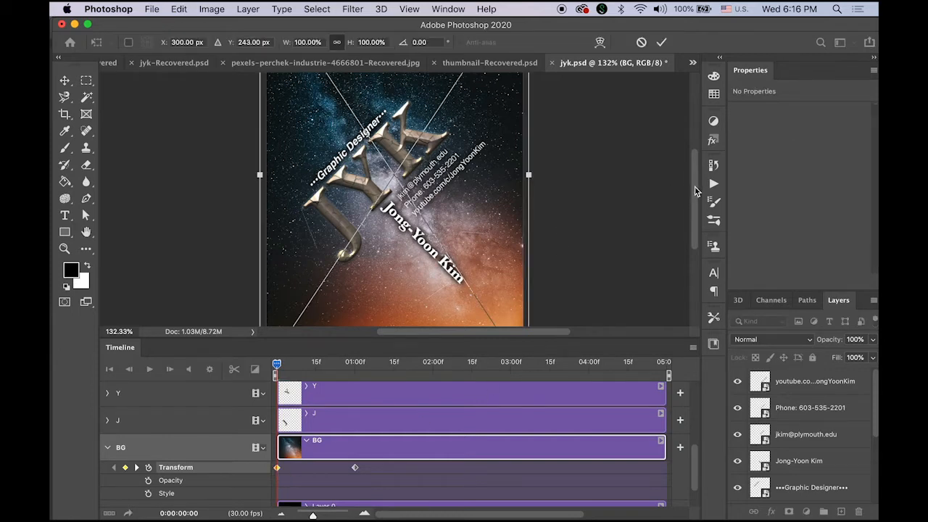
{"action": "mouse_move", "coordinate": [695, 187]}
{"action": "left_mouse_down"}
{"action": "mouse_move", "coordinate": [698, 151]}
{"action": "mouse_move", "coordinate": [692, 193]}
{"action": "left_mouse_up"}
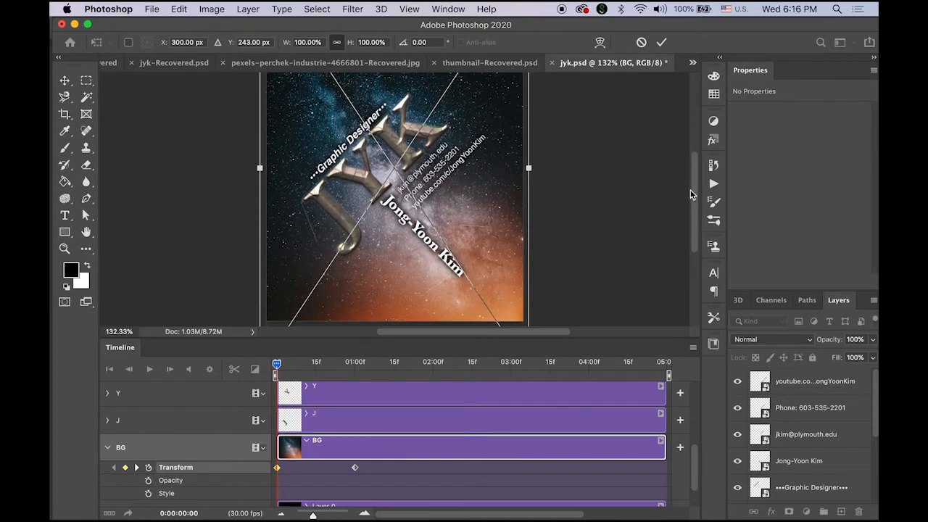
{"action": "left_click_drag", "start_coordinate": [530, 168], "coordinate": [560, 170]}
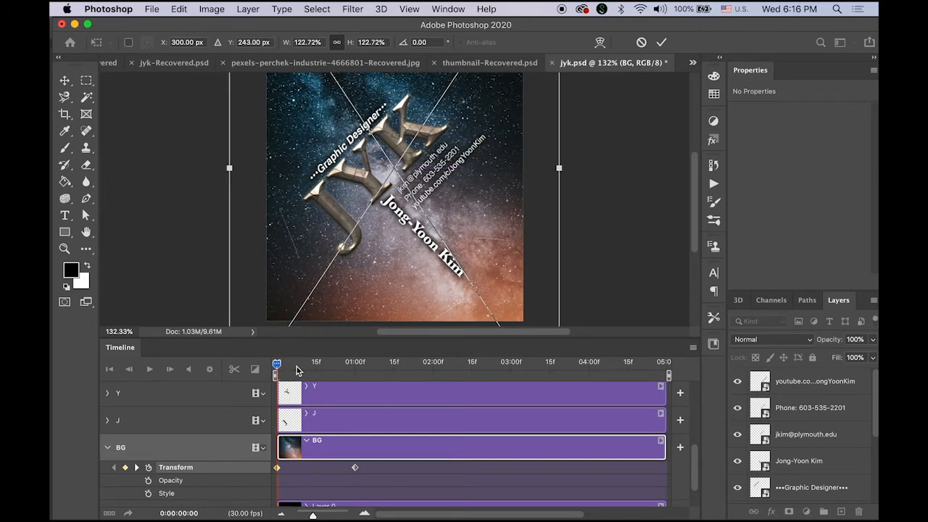
{"action": "key", "text": "Return"}
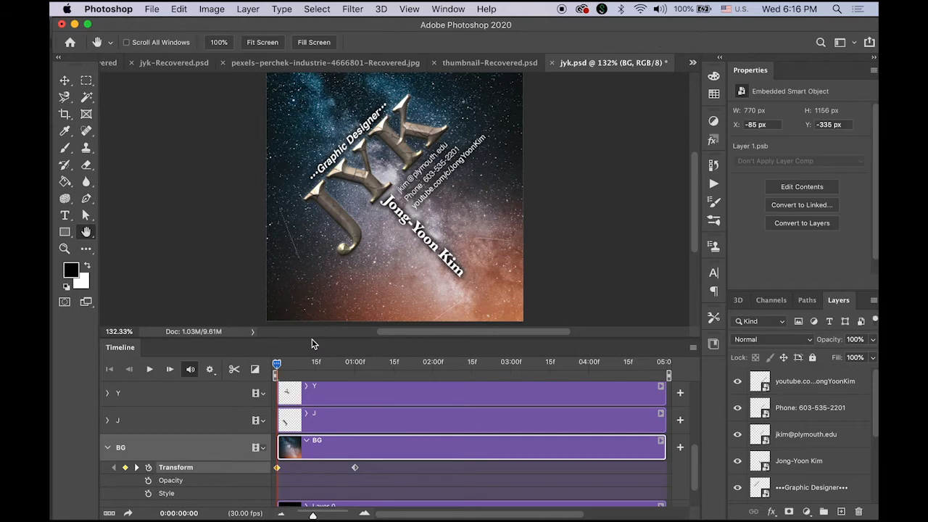
{"action": "left_click_drag", "start_coordinate": [276, 364], "coordinate": [265, 381]}
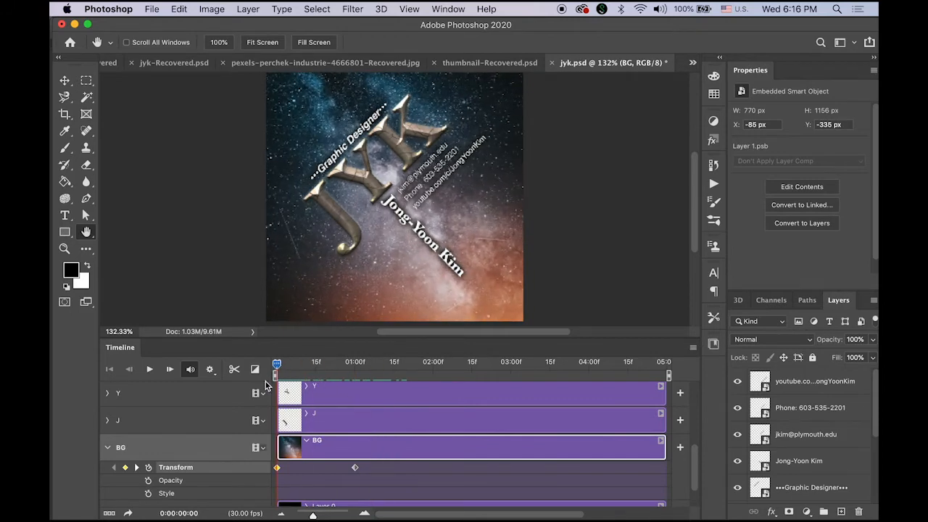
Step: Add Opacity keyframes to the BG track at 0 and 1 second
{"action": "left_click", "coordinate": [149, 482]}
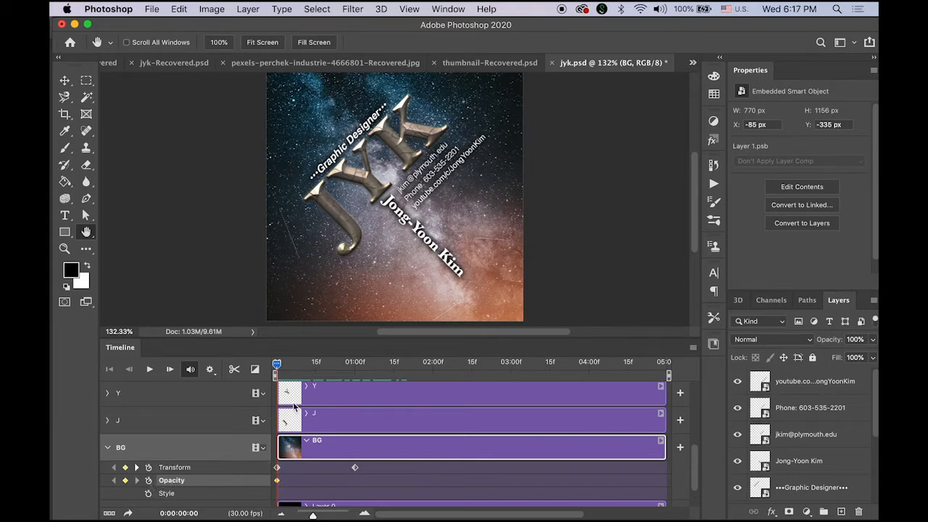
{"action": "left_click_drag", "start_coordinate": [276, 365], "coordinate": [356, 380]}
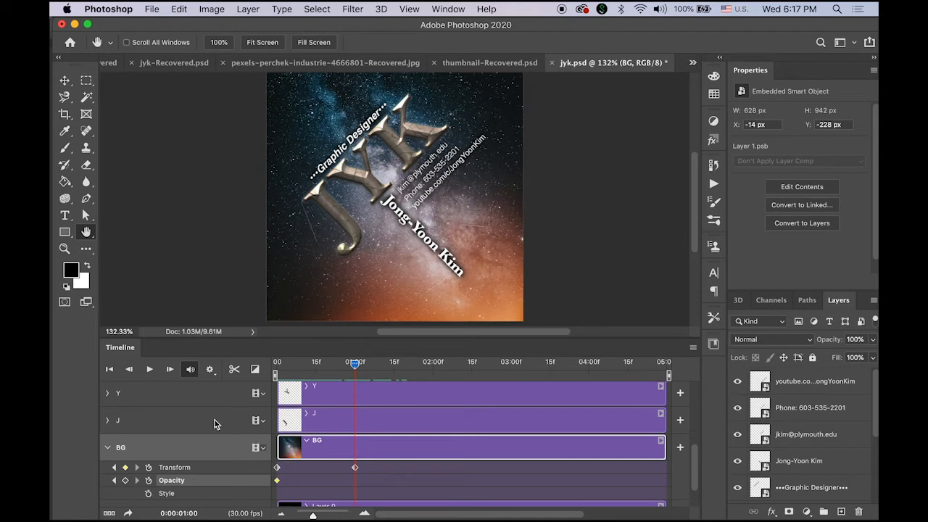
{"action": "left_click", "coordinate": [127, 480]}
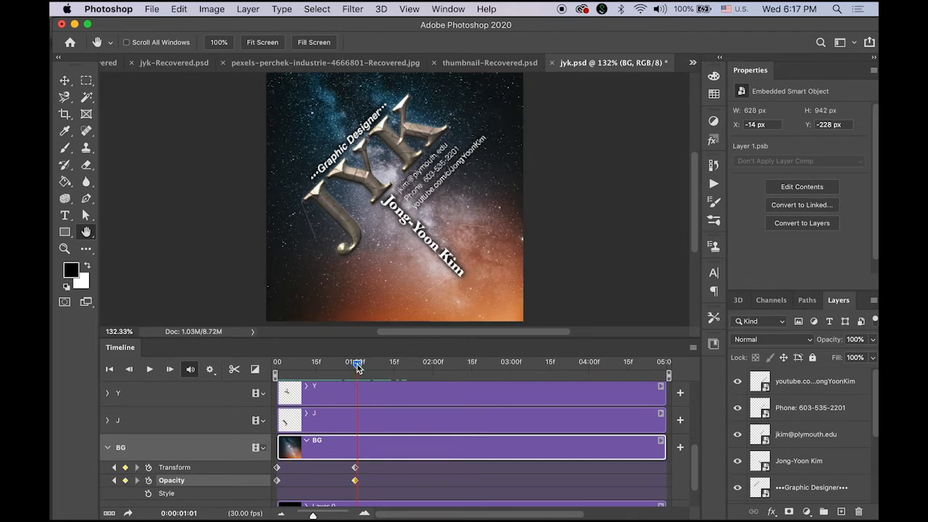
Step: Set the BG layer's opacity to 0% at the first Opacity keyframe and preview the fade-in
{"action": "left_click_drag", "start_coordinate": [356, 368], "coordinate": [276, 365]}
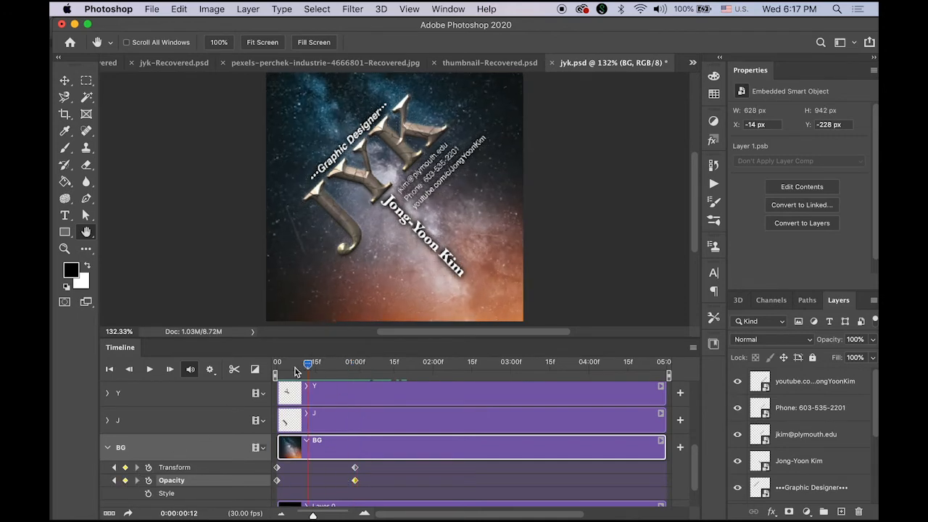
{"action": "left_click", "coordinate": [278, 481]}
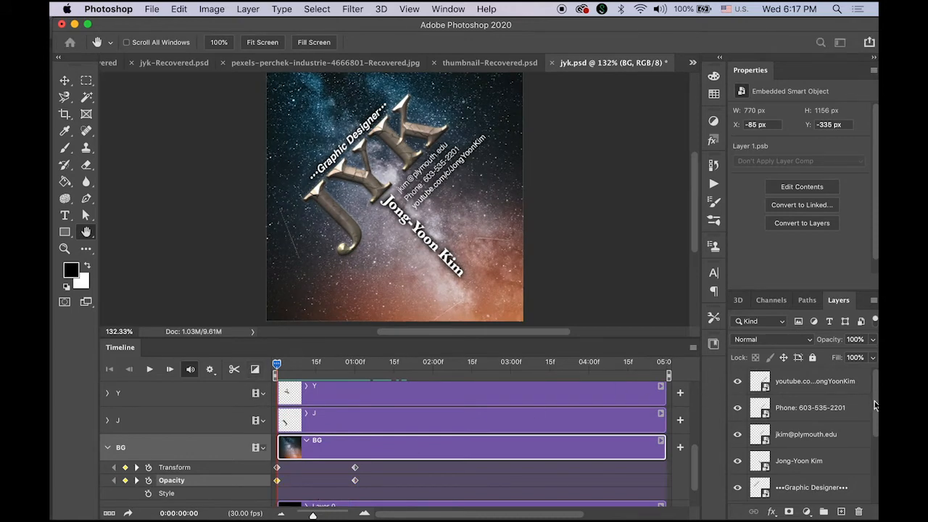
{"action": "left_click_drag", "start_coordinate": [875, 404], "coordinate": [871, 493]}
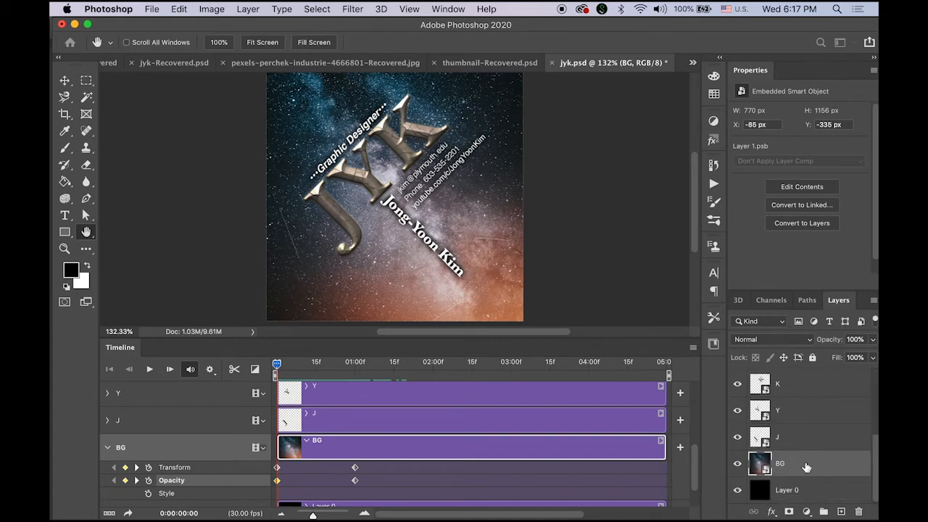
{"action": "left_click", "coordinate": [873, 357]}
{"action": "left_click_drag", "start_coordinate": [870, 357], "coordinate": [772, 361]}
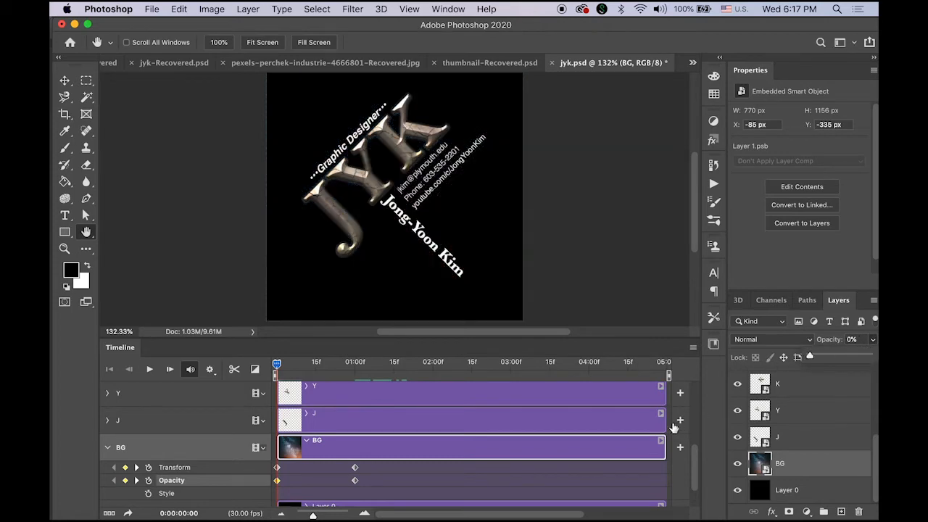
{"action": "left_click", "coordinate": [295, 364]}
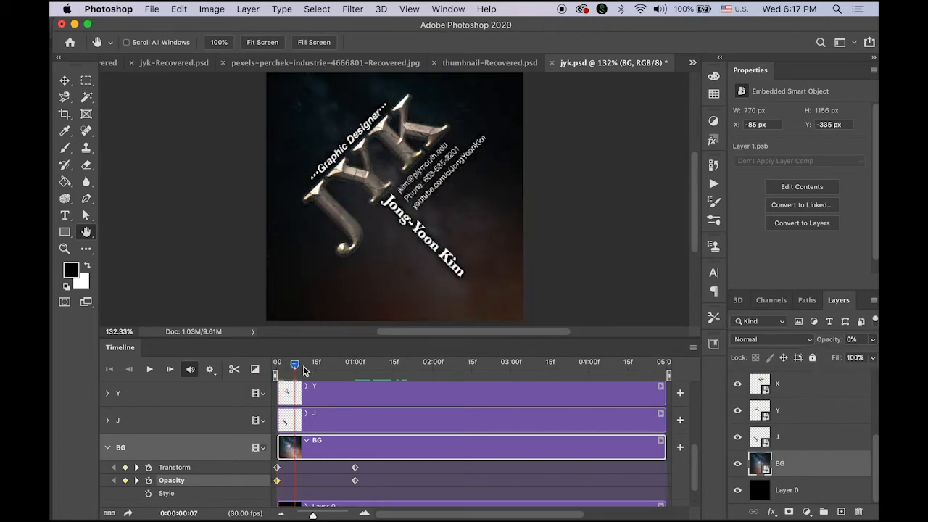
Step: Collapse the BG track's properties and trim the start of the J clip to 1 second
{"action": "left_click_drag", "start_coordinate": [305, 370], "coordinate": [281, 407]}
{"action": "left_click", "coordinate": [107, 448]}
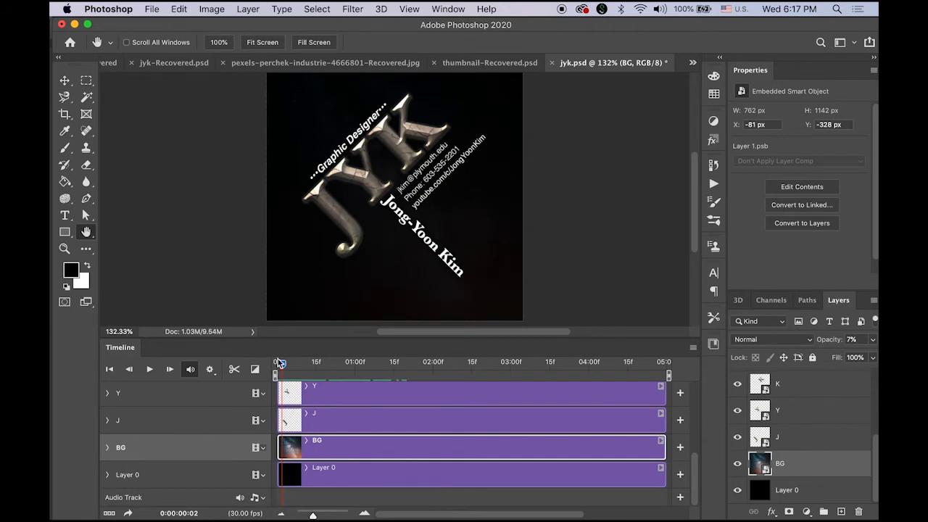
{"action": "left_click_drag", "start_coordinate": [280, 363], "coordinate": [277, 363]}
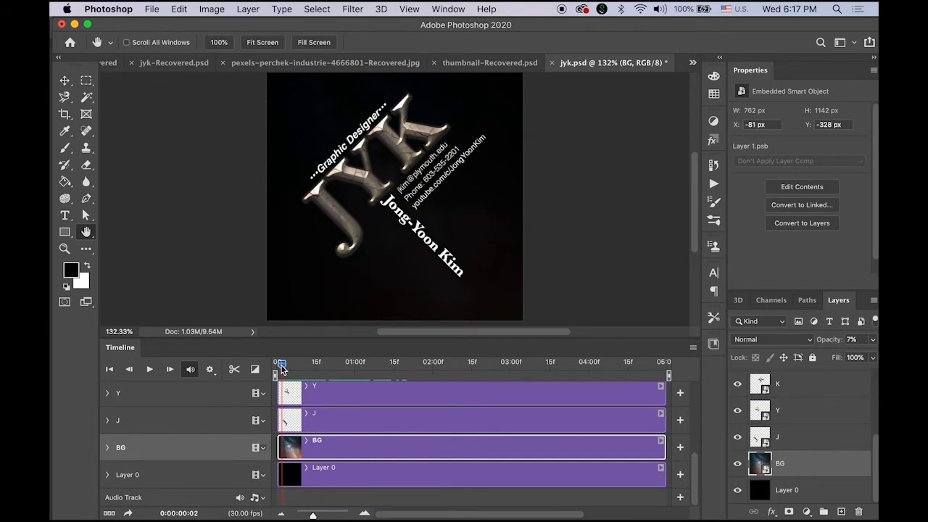
{"action": "left_click", "coordinate": [162, 422]}
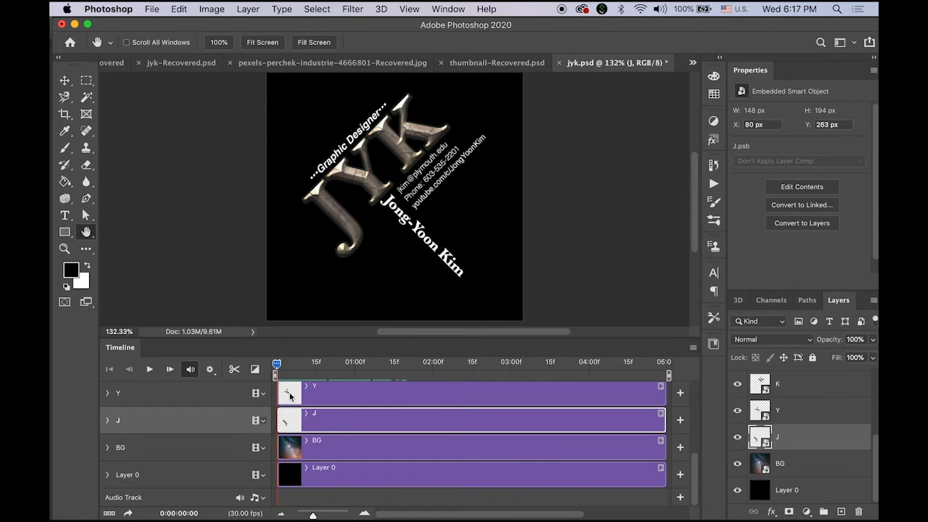
{"action": "left_click_drag", "start_coordinate": [277, 365], "coordinate": [355, 387]}
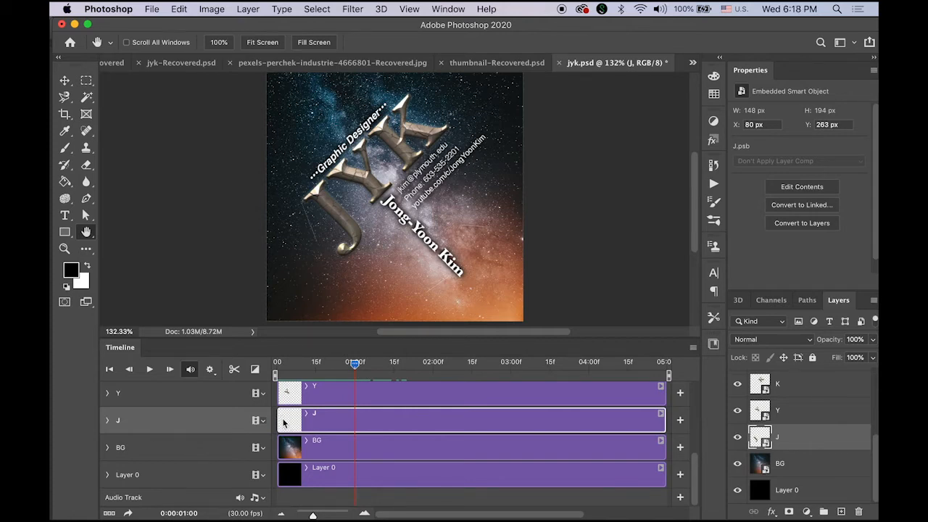
{"action": "left_click_drag", "start_coordinate": [281, 420], "coordinate": [354, 426]}
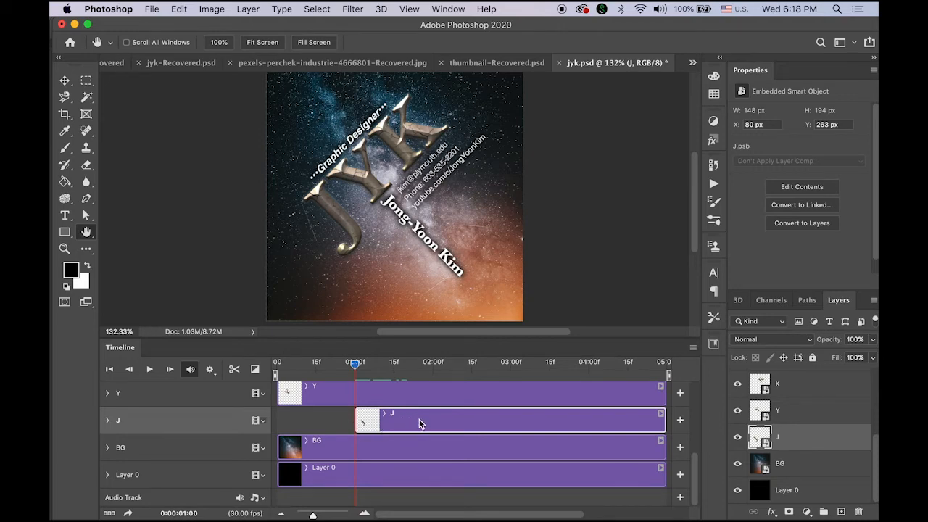
Step: Expand the J track's properties and add Transform keyframes at 0:00:01:00 and 0:00:01:15
{"action": "left_click", "coordinate": [108, 421]}
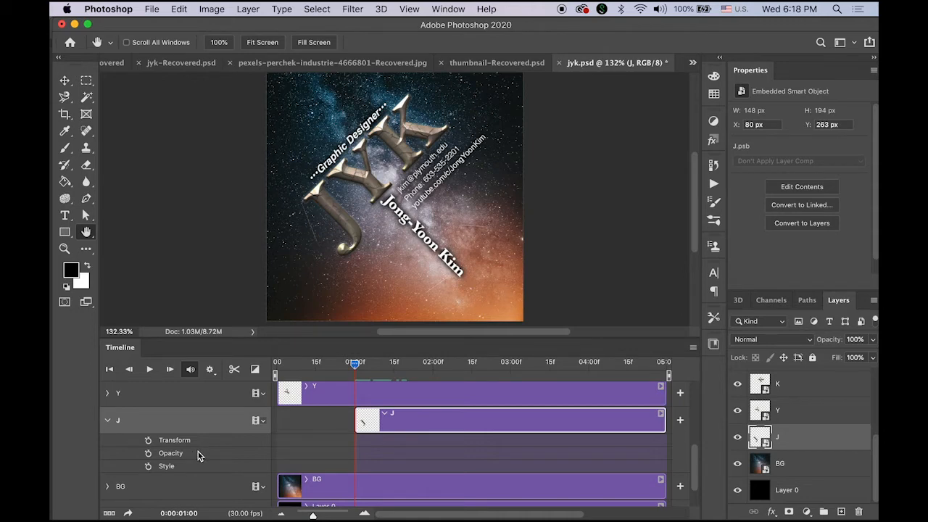
{"action": "left_click", "coordinate": [148, 441]}
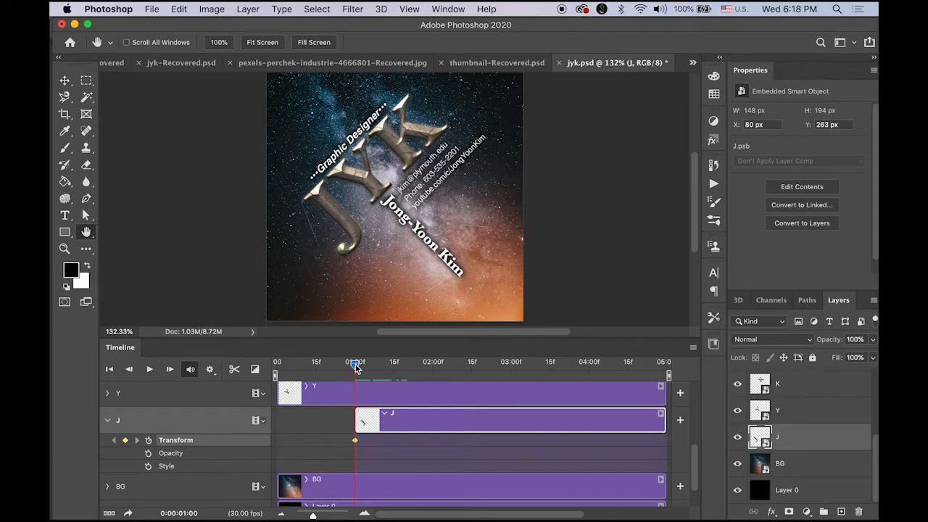
{"action": "left_click_drag", "start_coordinate": [357, 368], "coordinate": [392, 373]}
{"action": "left_click", "coordinate": [126, 441]}
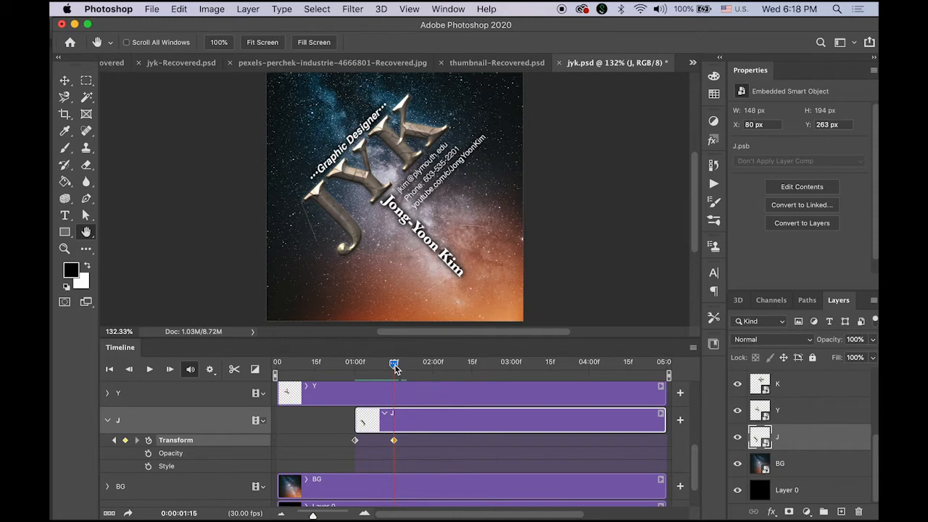
Step: Rotate the J layer 180° and enlarge it to about 147% at its first Transform keyframe
{"action": "left_click_drag", "start_coordinate": [395, 368], "coordinate": [356, 369]}
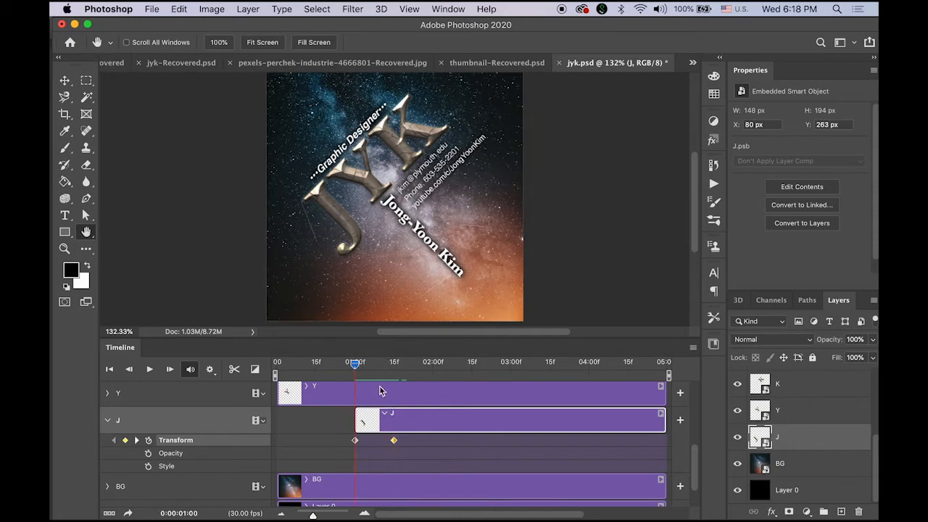
{"action": "left_click", "coordinate": [355, 441]}
{"action": "key", "text": "super+t"}
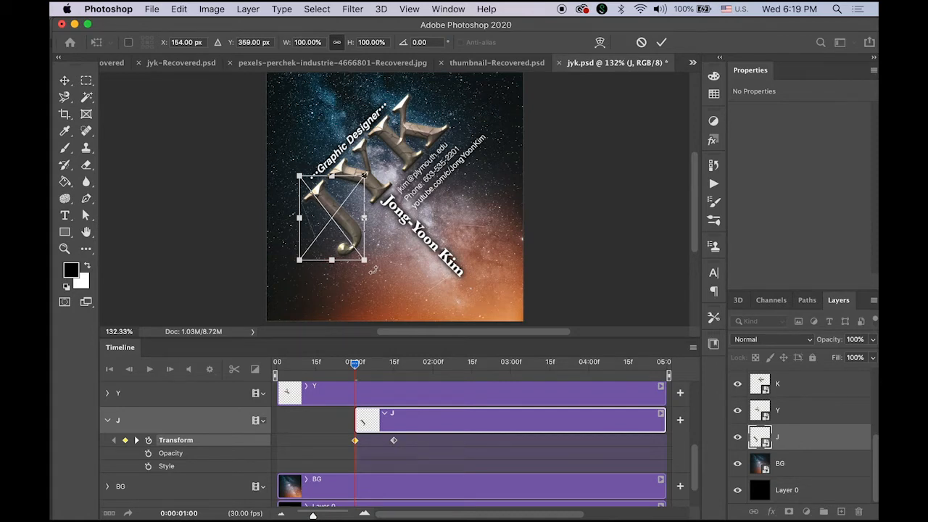
{"action": "left_click_drag", "start_coordinate": [372, 269], "coordinate": [290, 158]}
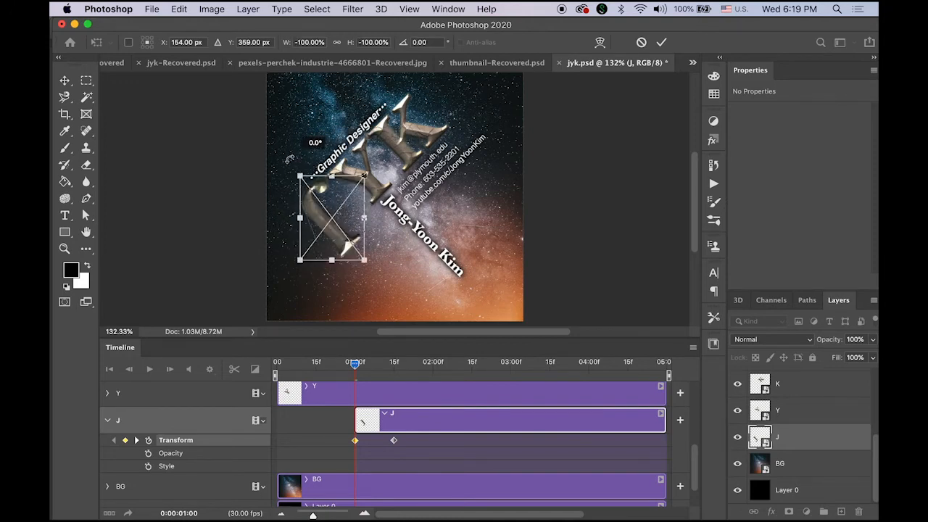
{"action": "left_click_drag", "start_coordinate": [289, 158], "coordinate": [290, 158]}
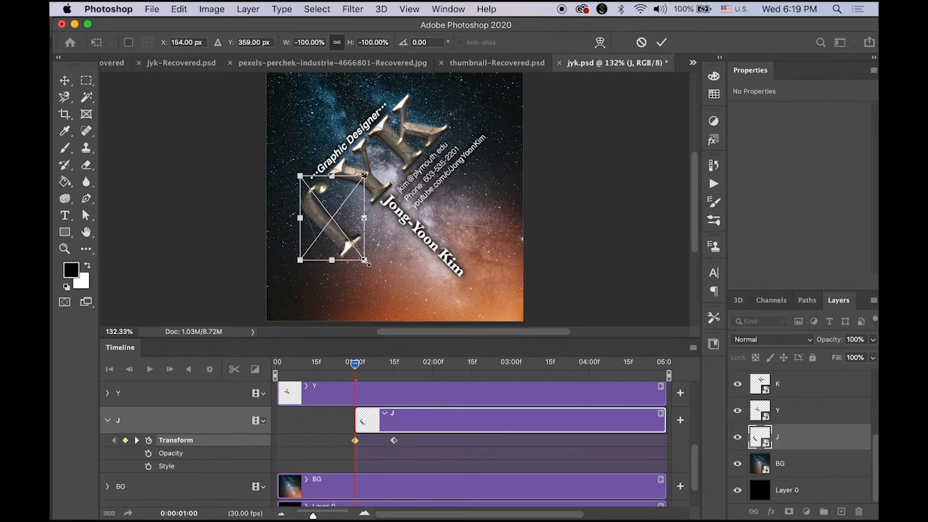
{"action": "left_click_drag", "start_coordinate": [368, 264], "coordinate": [383, 282]}
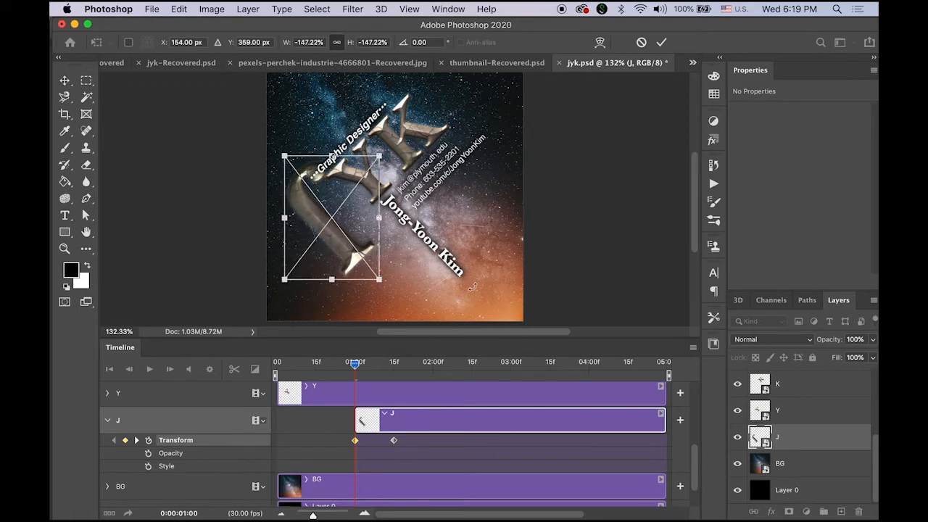
{"action": "key", "text": "Return"}
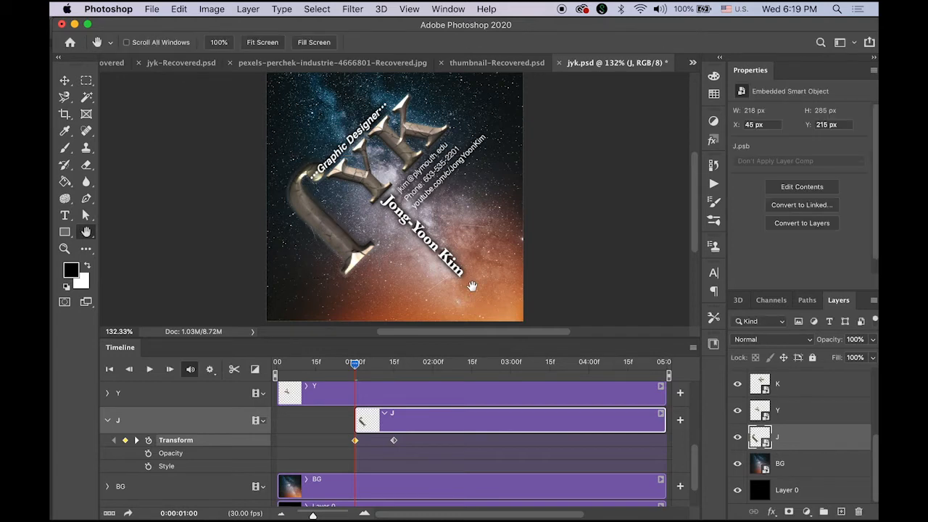
Step: Preview the J's spin and add Opacity keyframes to the J track at 0:00:01:00 and 0:00:01:15
{"action": "left_click_drag", "start_coordinate": [354, 364], "coordinate": [355, 392]}
{"action": "left_click", "coordinate": [148, 454]}
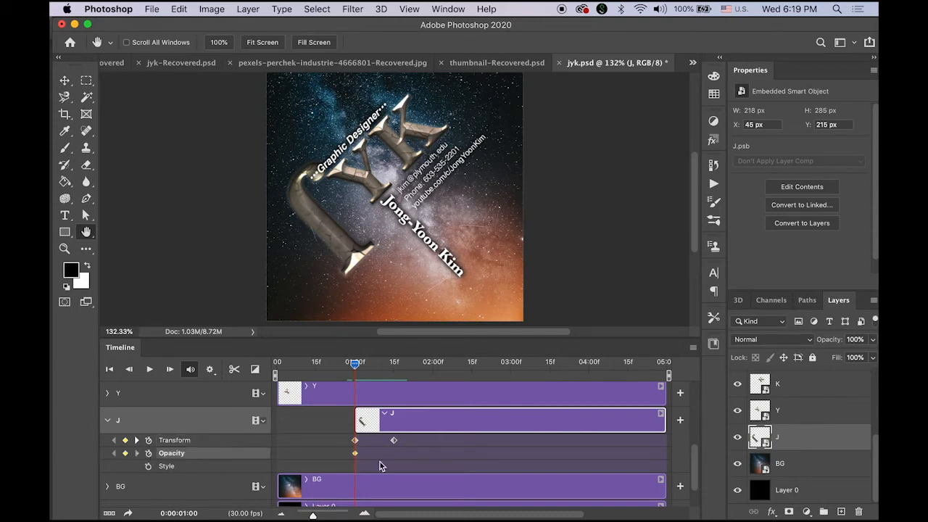
{"action": "left_click_drag", "start_coordinate": [377, 372], "coordinate": [393, 371]}
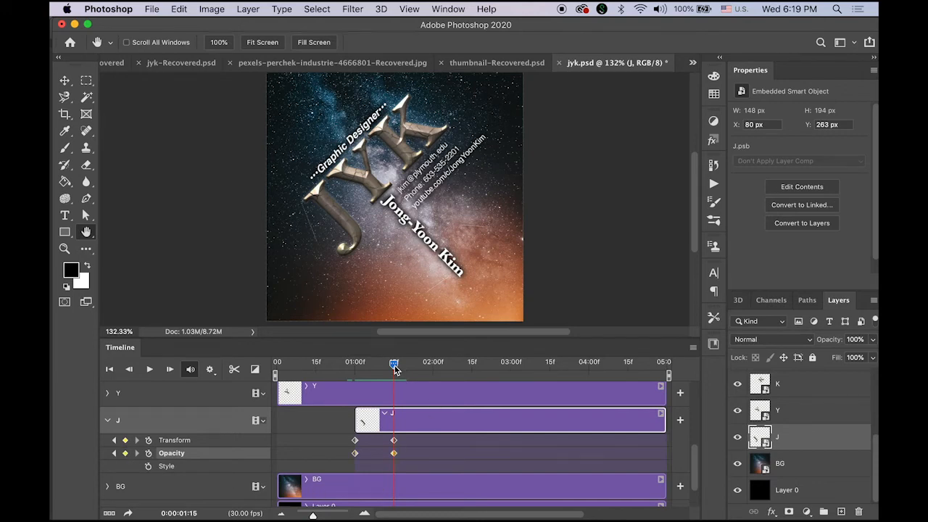
Step: Set the J layer's opacity to 0% at its first Opacity keyframe and preview the animation
{"action": "left_click_drag", "start_coordinate": [394, 370], "coordinate": [354, 370]}
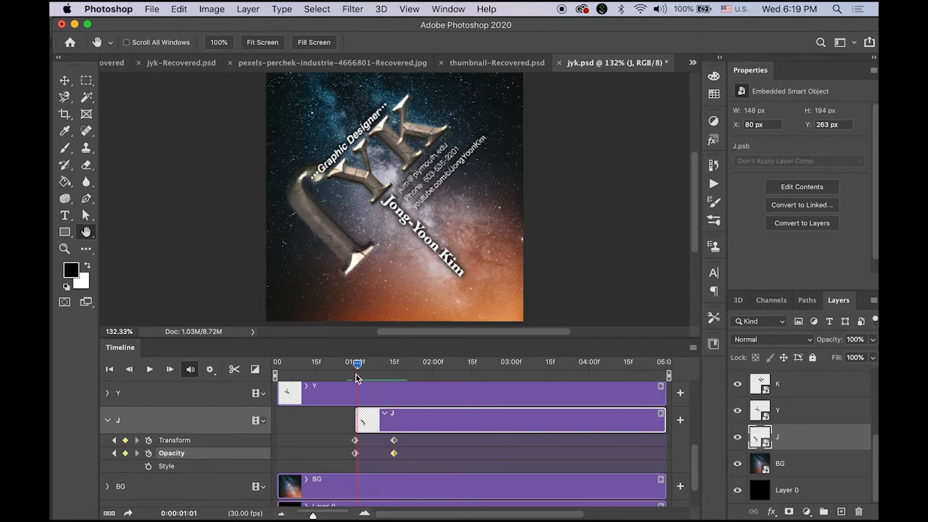
{"action": "left_click", "coordinate": [354, 454]}
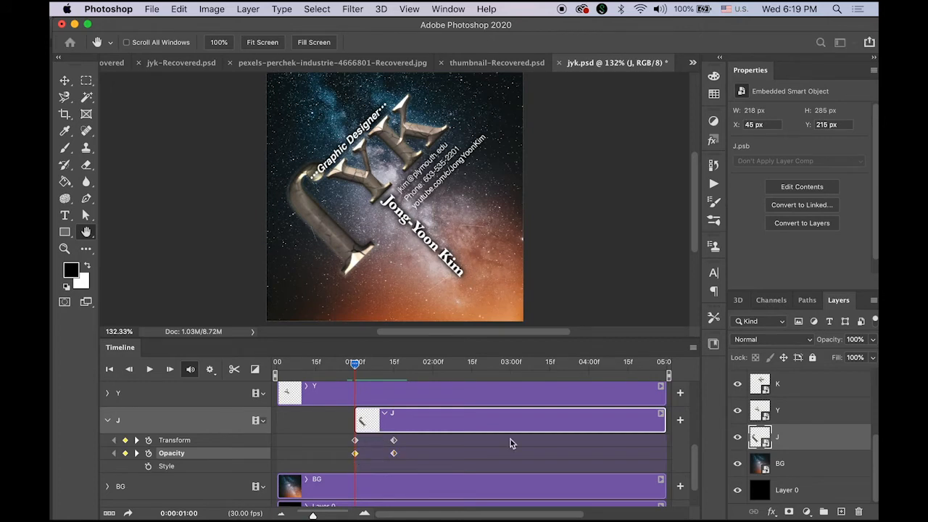
{"action": "left_click", "coordinate": [873, 339]}
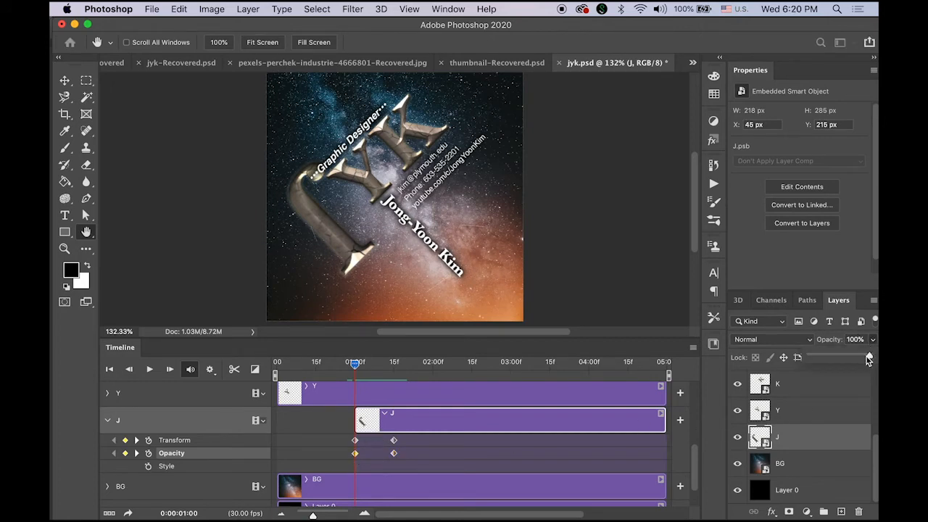
{"action": "left_click_drag", "start_coordinate": [868, 357], "coordinate": [810, 357]}
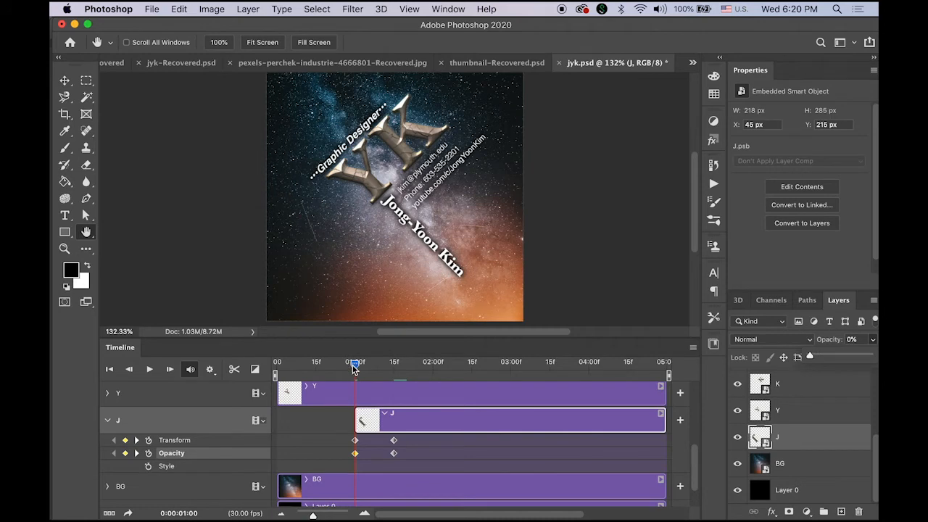
{"action": "left_click_drag", "start_coordinate": [354, 368], "coordinate": [358, 389]}
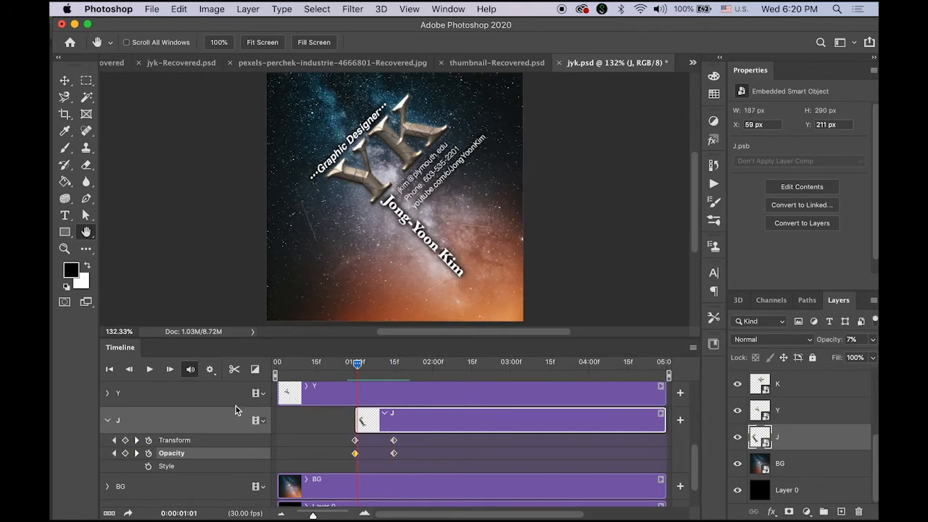
Step: Collapse the J track, expand the Y track's properties and trim the start of the Y clip to 0:00:01:15
{"action": "left_click", "coordinate": [105, 421]}
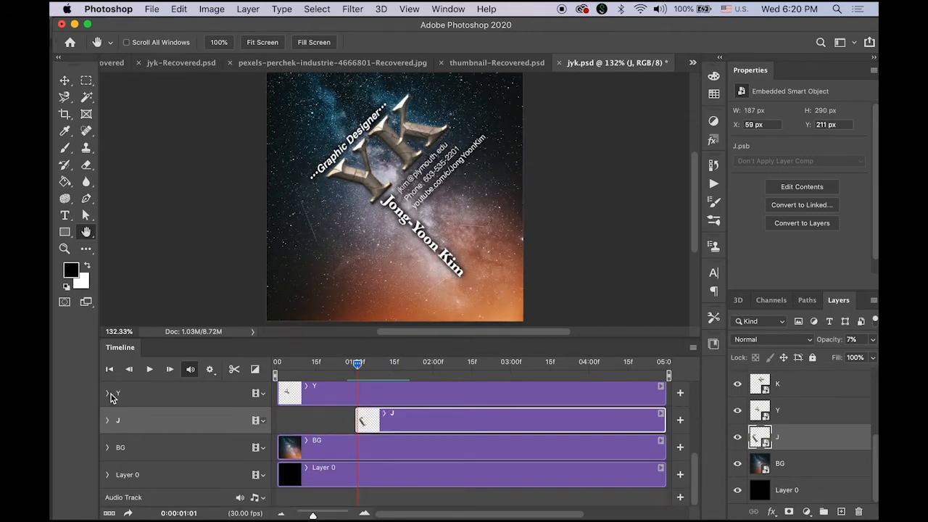
{"action": "left_click", "coordinate": [108, 394]}
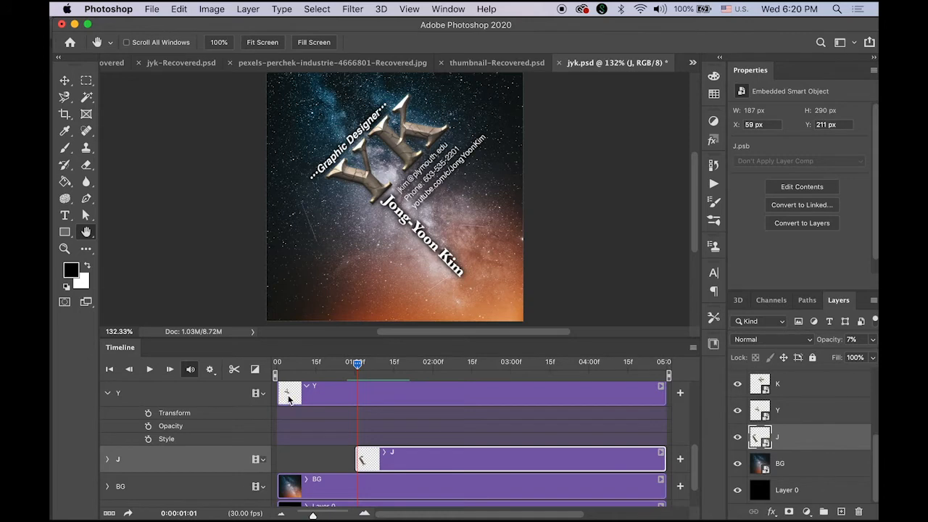
{"action": "left_click_drag", "start_coordinate": [357, 366], "coordinate": [394, 373]}
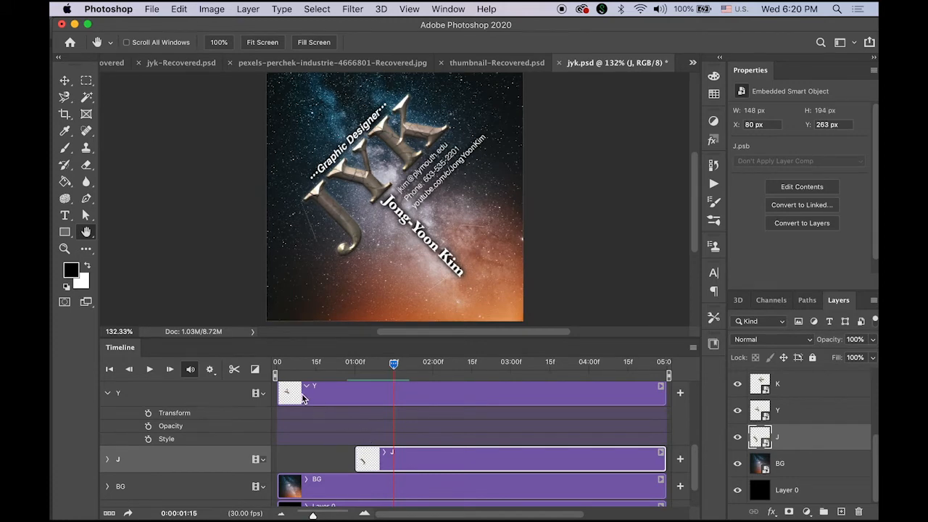
{"action": "left_click_drag", "start_coordinate": [280, 395], "coordinate": [394, 406]}
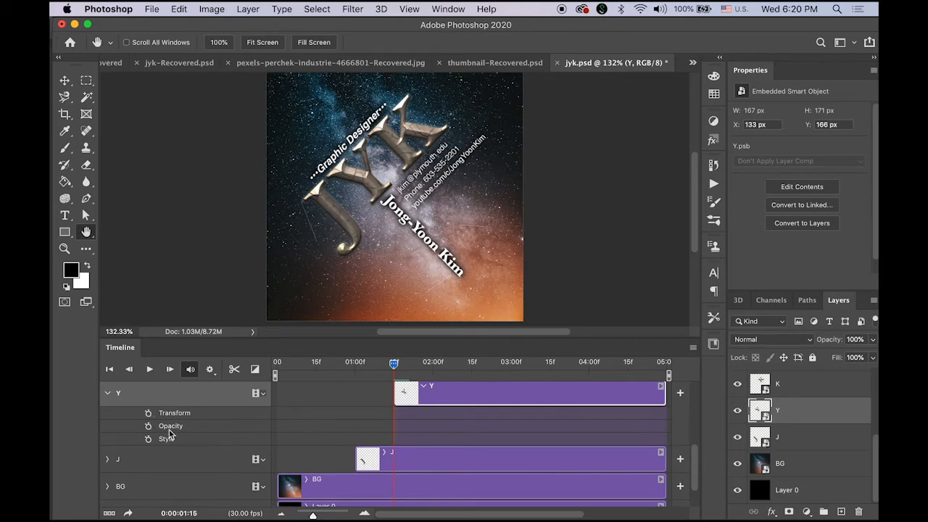
Step: Add Transform keyframes to the Y track at 0:00:01:15 and 0:00:02:00
{"action": "left_click", "coordinate": [148, 414]}
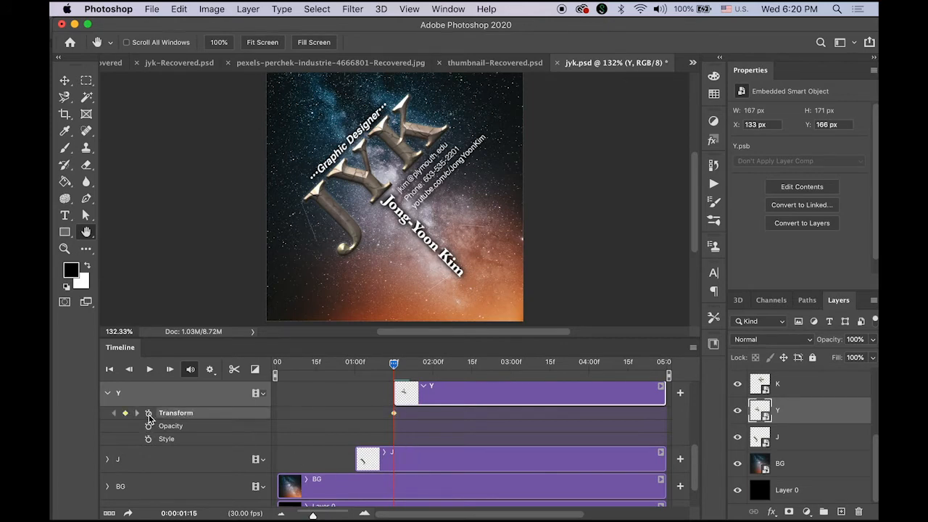
{"action": "left_click_drag", "start_coordinate": [394, 365], "coordinate": [432, 371]}
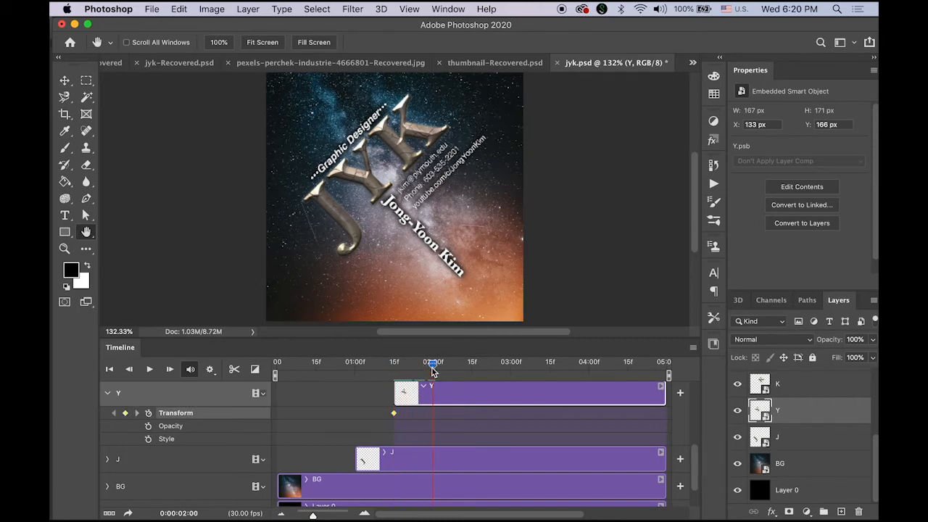
{"action": "left_click", "coordinate": [126, 414]}
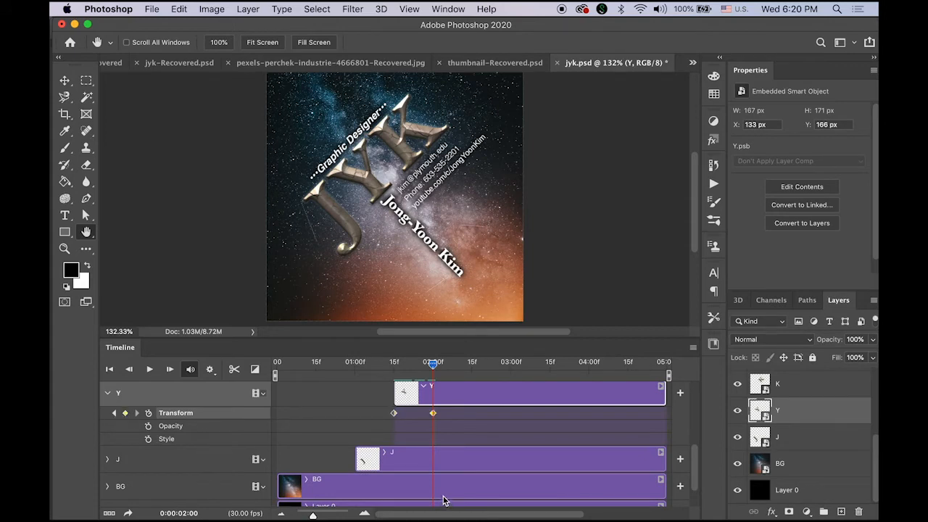
Step: Rotate the Y layer 180° and enlarge it to about 142% at its first Transform keyframe
{"action": "left_click_drag", "start_coordinate": [433, 369], "coordinate": [394, 373]}
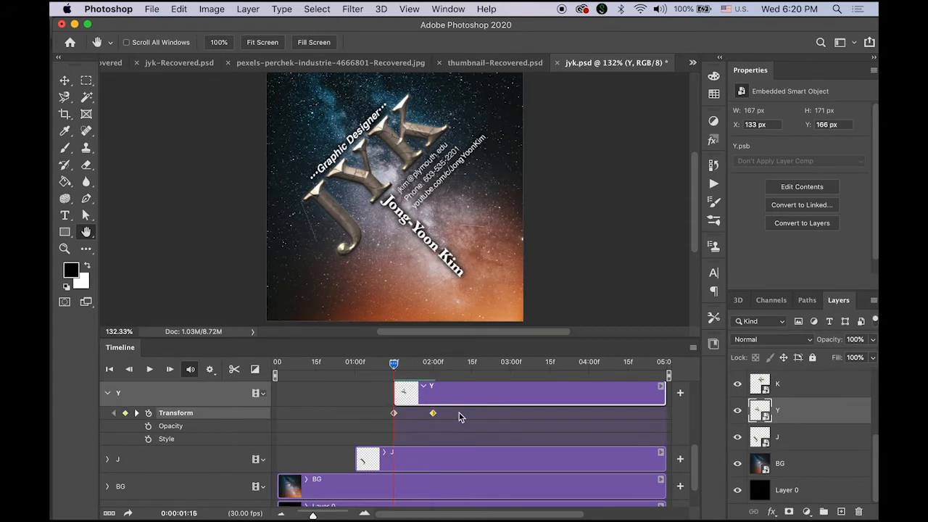
{"action": "left_click", "coordinate": [393, 412]}
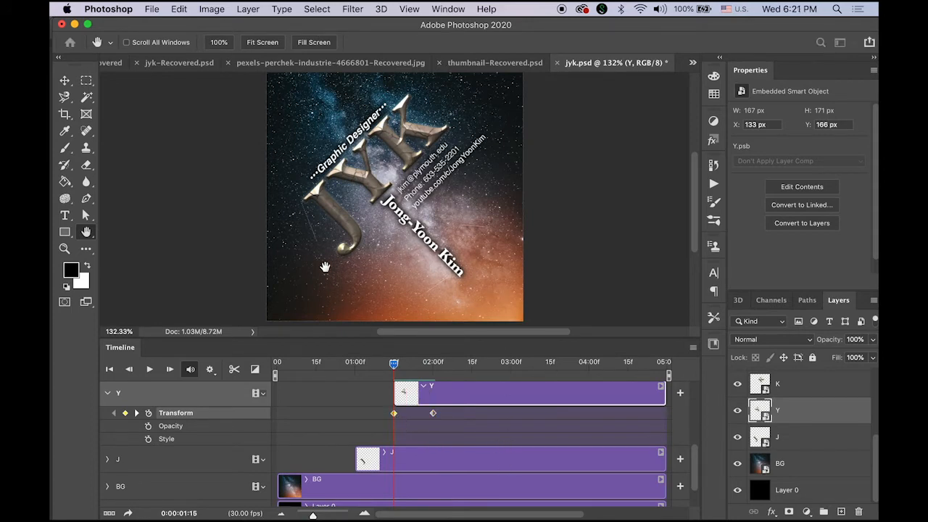
{"action": "key", "text": "super+t"}
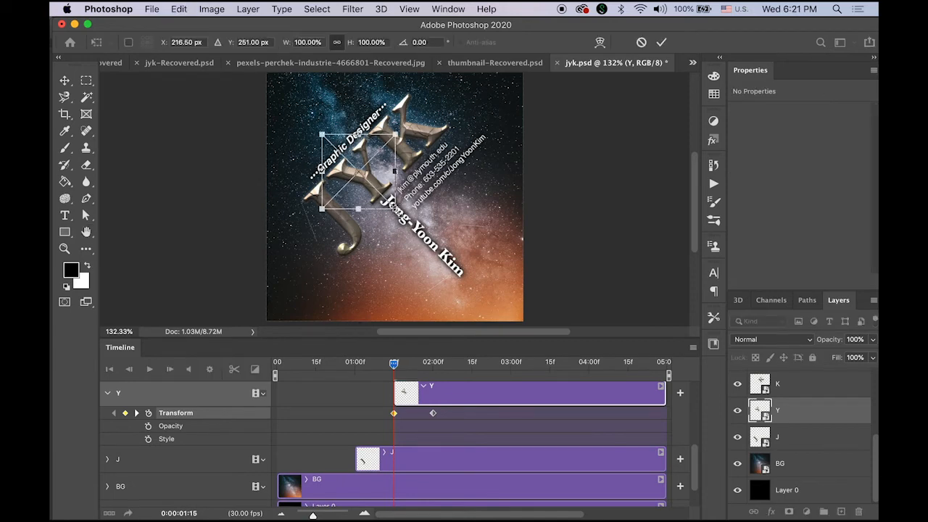
{"action": "left_click_drag", "start_coordinate": [400, 212], "coordinate": [319, 128]}
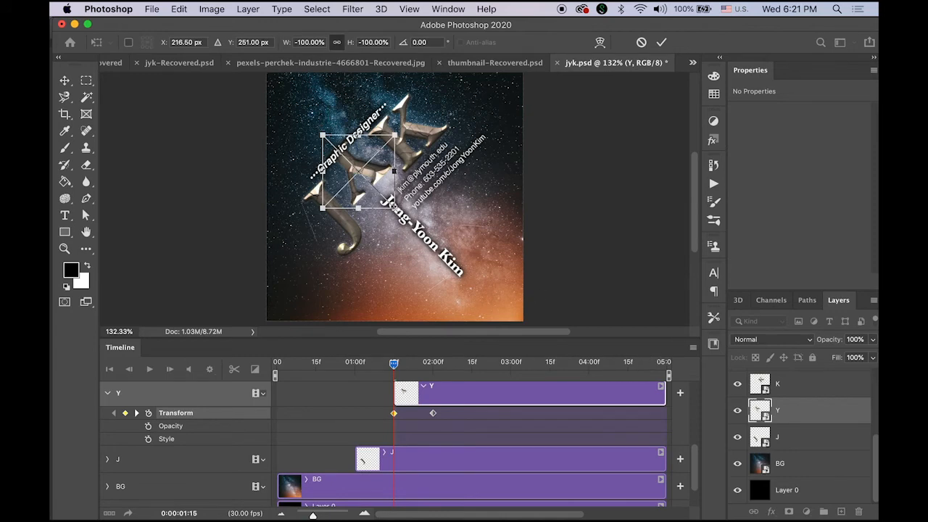
{"action": "left_click_drag", "start_coordinate": [394, 208], "coordinate": [411, 225]}
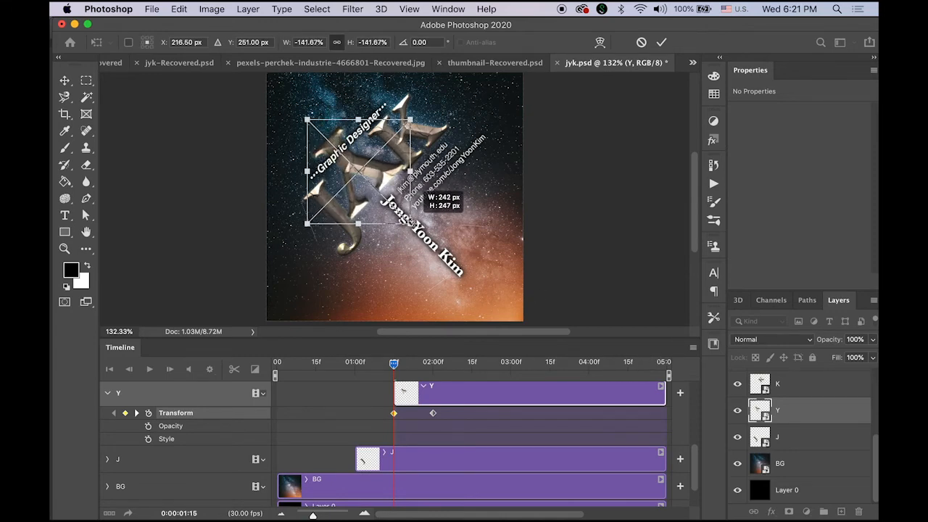
{"action": "key", "text": "Return"}
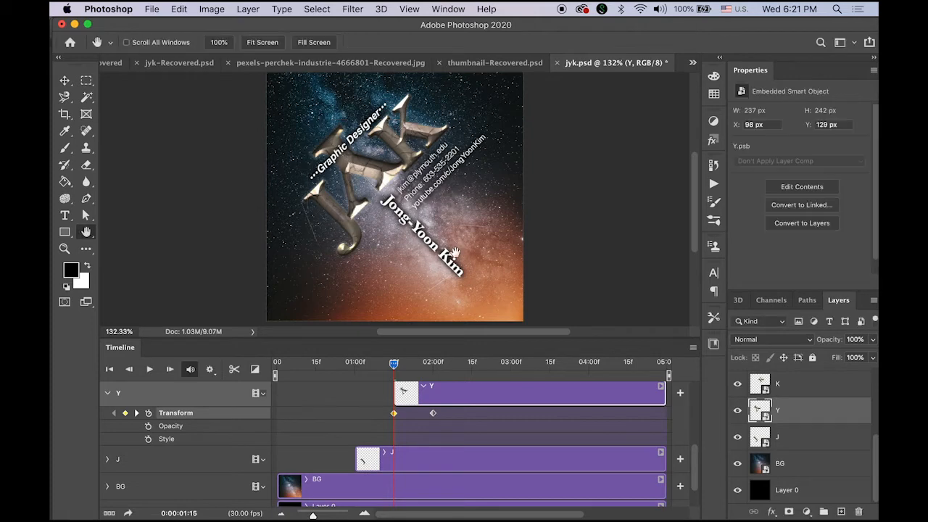
Step: Add Opacity keyframes to the Y track at 0:00:01:15 and 0:00:02:00
{"action": "mouse_move", "coordinate": [395, 366]}
{"action": "left_mouse_down"}
{"action": "mouse_move", "coordinate": [442, 373]}
{"action": "mouse_move", "coordinate": [396, 370]}
{"action": "left_mouse_up"}
{"action": "left_click", "coordinate": [149, 427]}
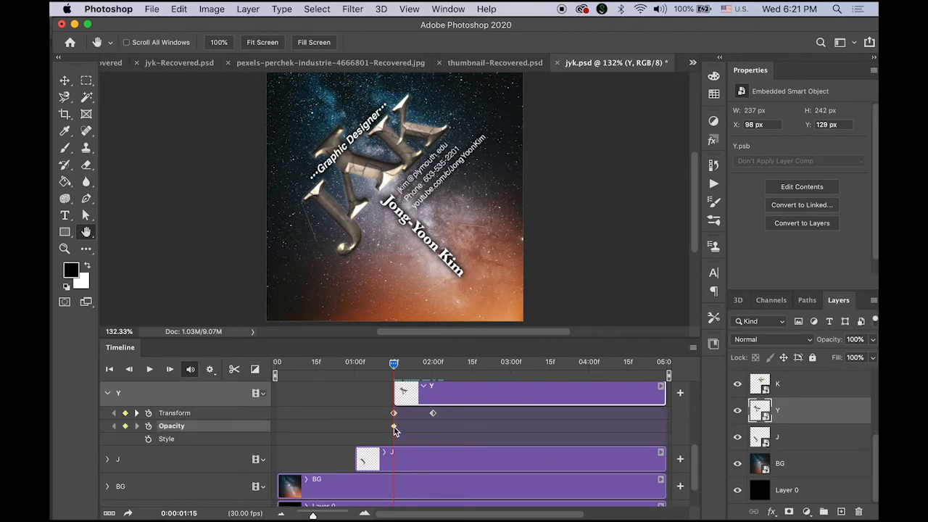
{"action": "left_click_drag", "start_coordinate": [394, 365], "coordinate": [433, 378]}
{"action": "left_click", "coordinate": [124, 426]}
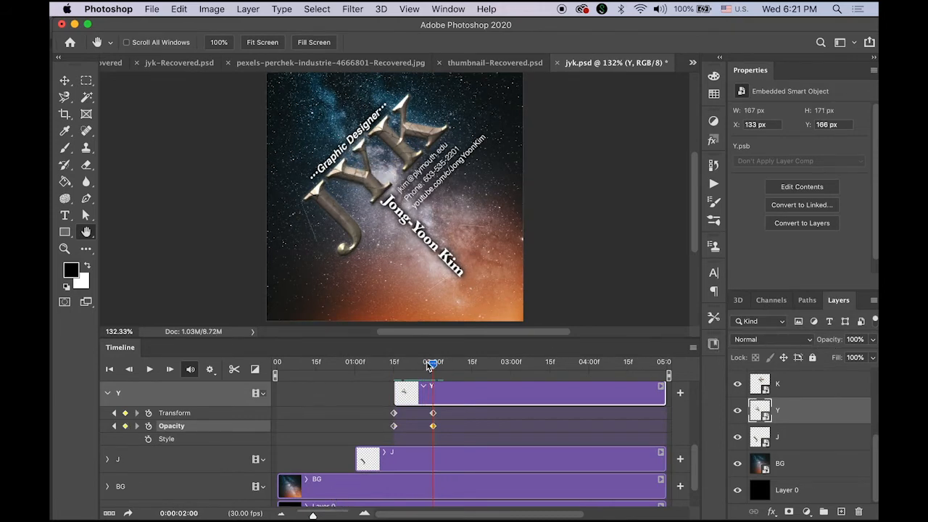
Step: Make the Y layer fully transparent at its first Opacity keyframe and preview its fade-in
{"action": "left_click_drag", "start_coordinate": [428, 366], "coordinate": [394, 366]}
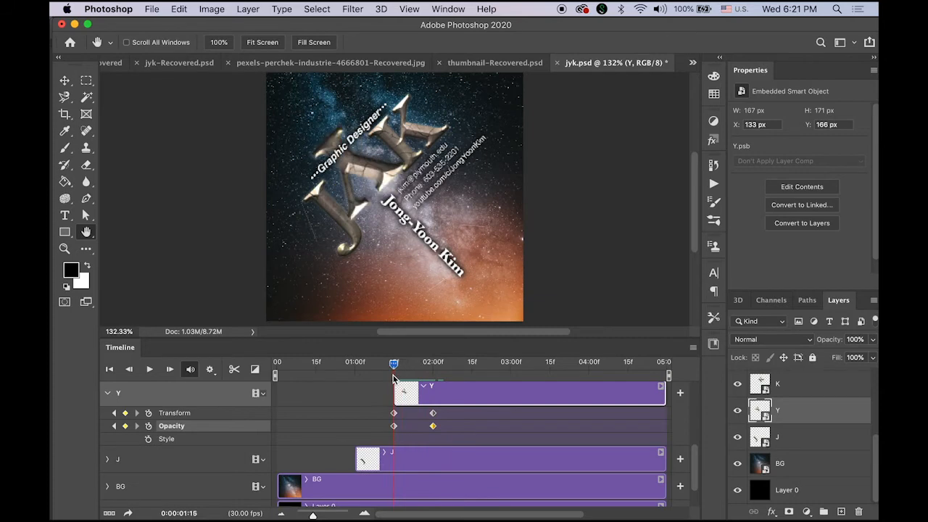
{"action": "left_click", "coordinate": [394, 426]}
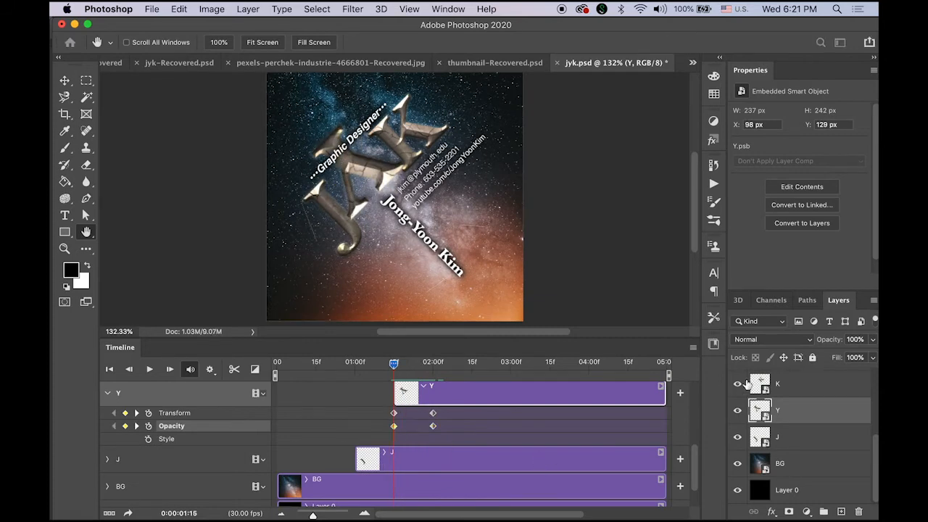
{"action": "left_click", "coordinate": [873, 340]}
{"action": "left_click_drag", "start_coordinate": [870, 357], "coordinate": [735, 358]}
{"action": "left_click_drag", "start_coordinate": [397, 367], "coordinate": [436, 388]}
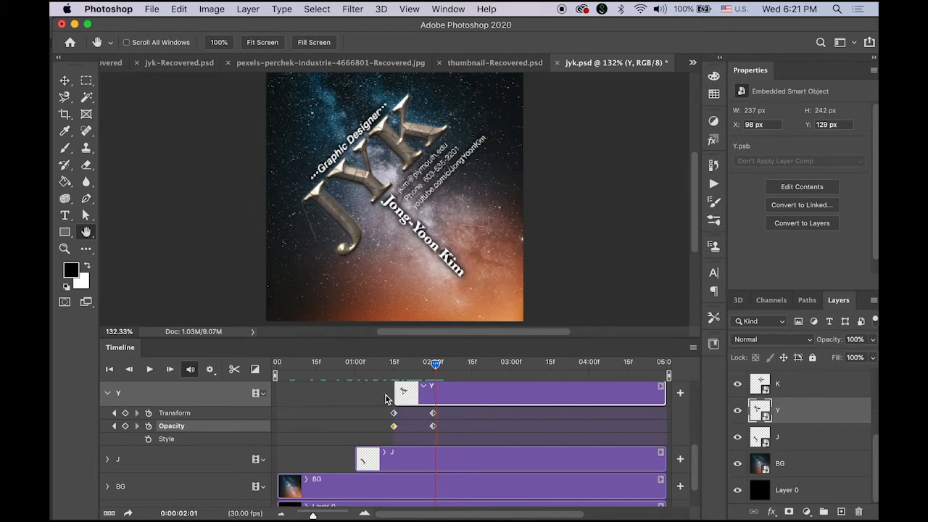
Step: Collapse the Y track's properties and trim the start of the K clip to 0:00:02:00
{"action": "left_click", "coordinate": [109, 393]}
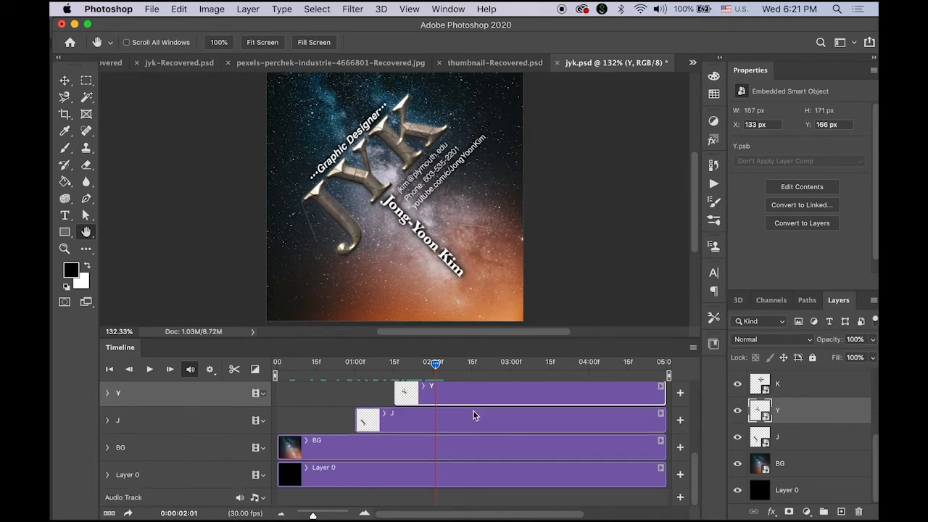
{"action": "left_click_drag", "start_coordinate": [695, 466], "coordinate": [696, 455]}
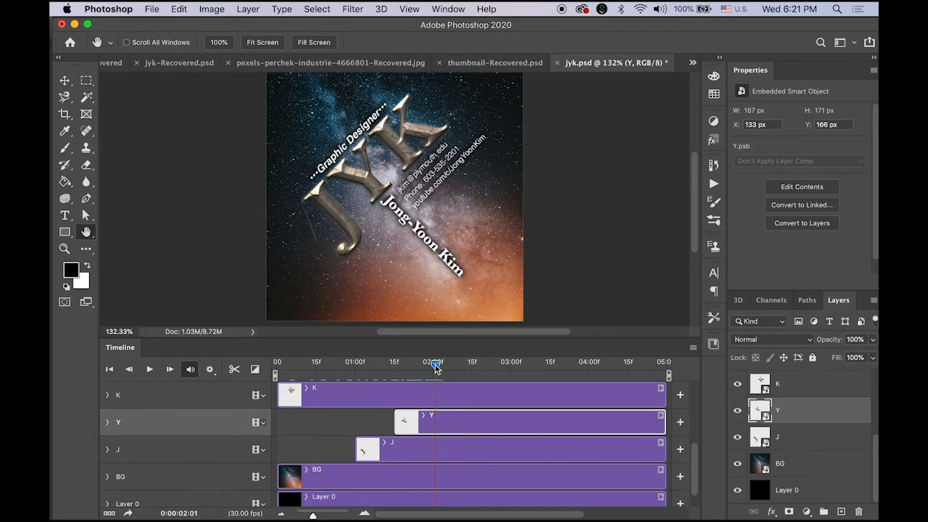
{"action": "left_click_drag", "start_coordinate": [435, 368], "coordinate": [433, 367]}
{"action": "left_click_drag", "start_coordinate": [278, 392], "coordinate": [433, 406]}
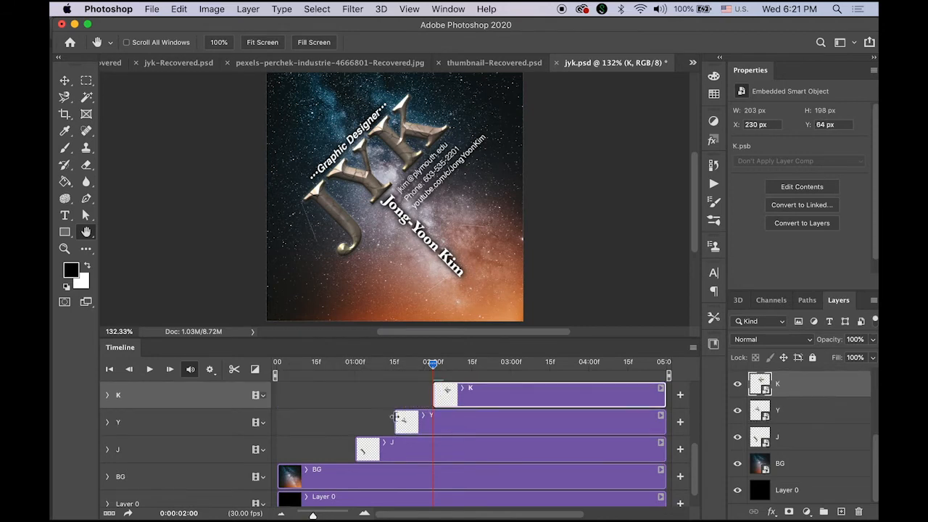
Step: Expand the K track's properties and add Transform keyframes at 0:00:02:00 and 0:00:02:15
{"action": "left_click", "coordinate": [107, 397]}
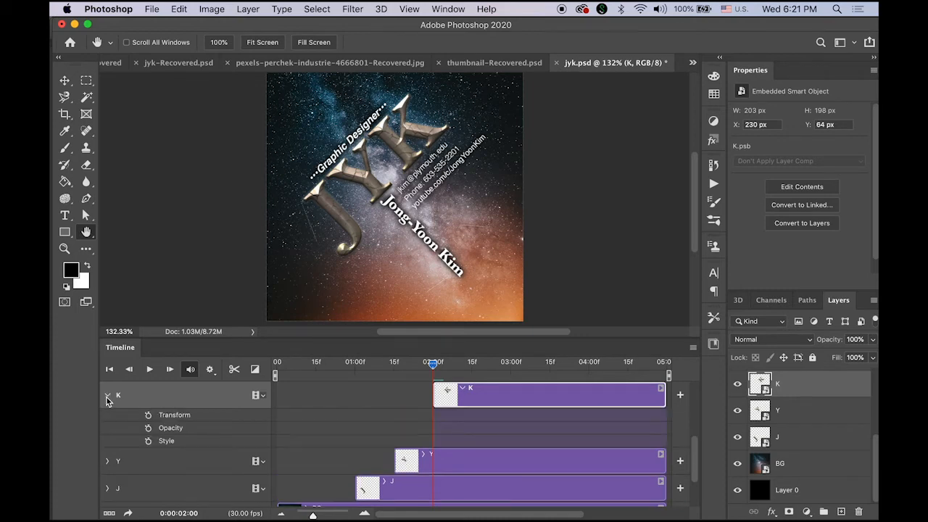
{"action": "left_click", "coordinate": [148, 416]}
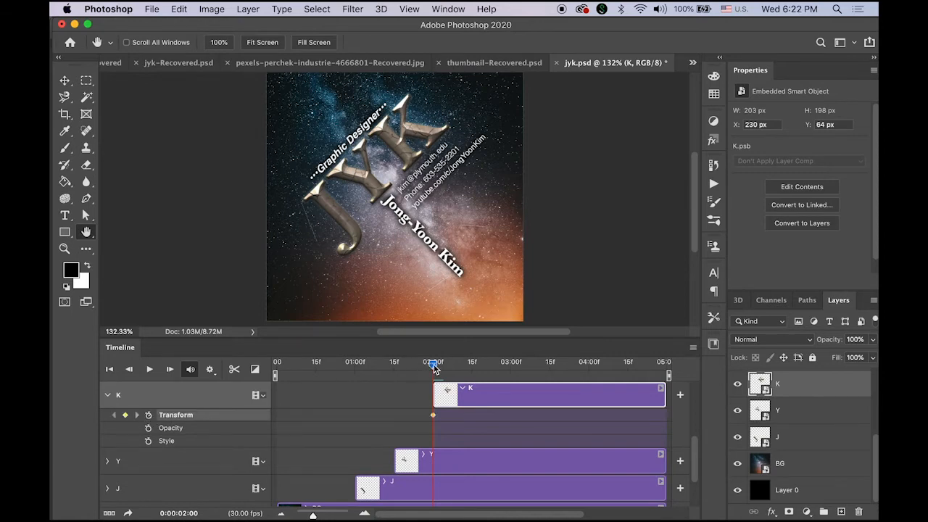
{"action": "left_click_drag", "start_coordinate": [434, 367], "coordinate": [473, 373]}
{"action": "left_click", "coordinate": [124, 415]}
Step: Rotate the K layer 180° and enlarge it to about 135% at its first Transform keyframe
{"action": "left_click_drag", "start_coordinate": [470, 366], "coordinate": [433, 375]}
{"action": "left_click", "coordinate": [433, 416]}
{"action": "key", "text": "ctrl+t"}
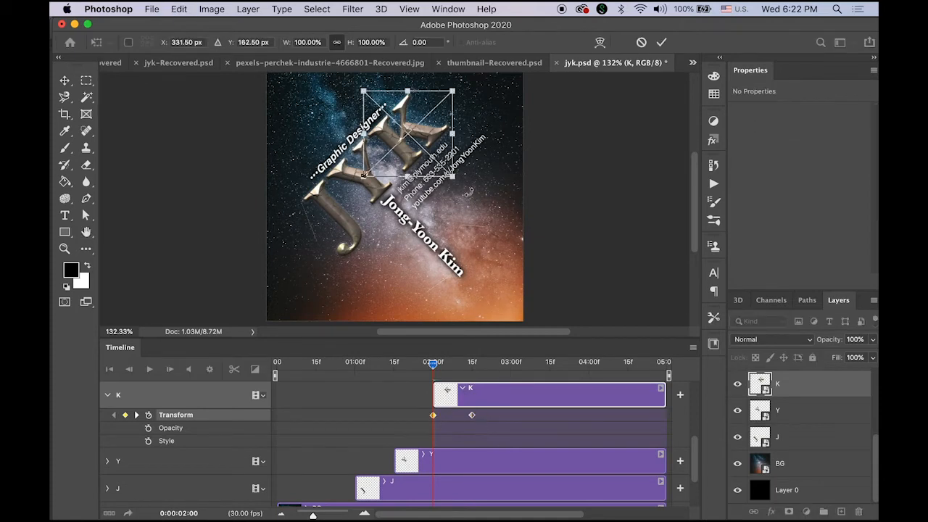
{"action": "left_click_drag", "start_coordinate": [469, 192], "coordinate": [378, 97]}
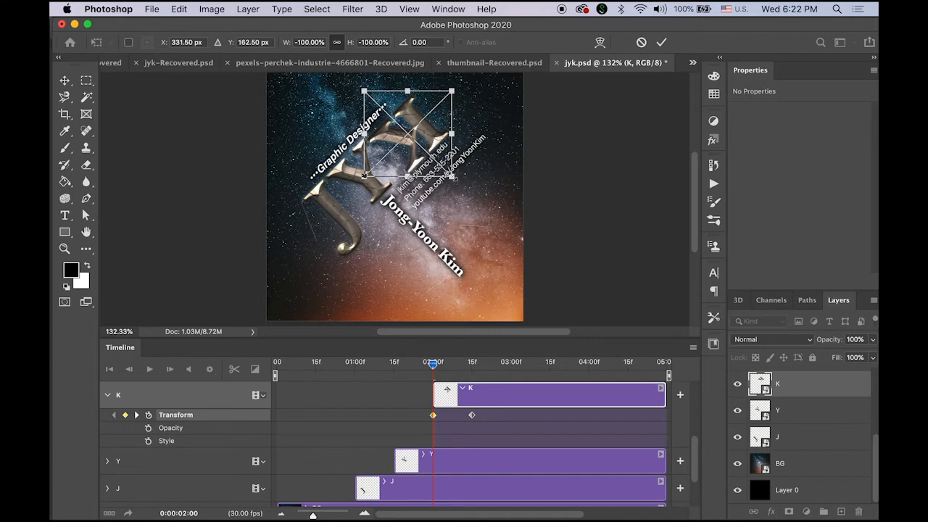
{"action": "left_click_drag", "start_coordinate": [453, 177], "coordinate": [467, 192]}
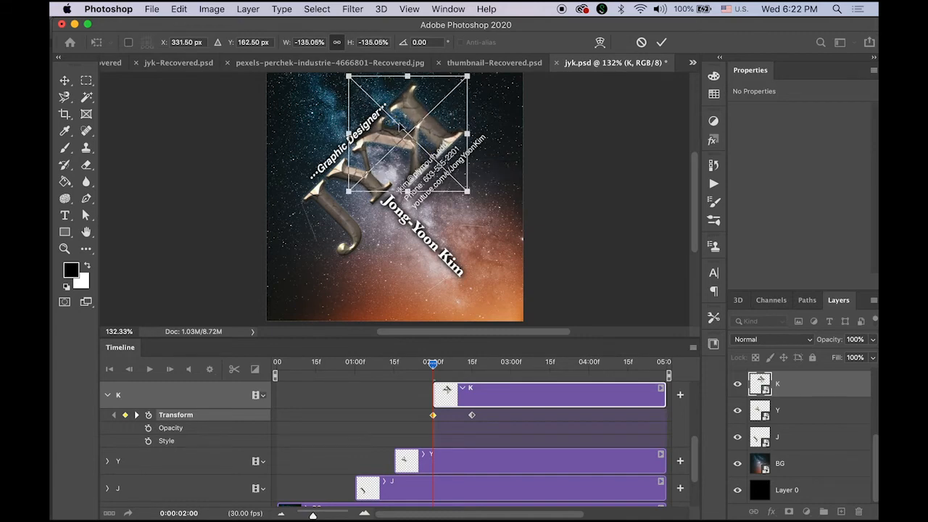
{"action": "key", "text": "Return"}
{"action": "key", "text": "space"}
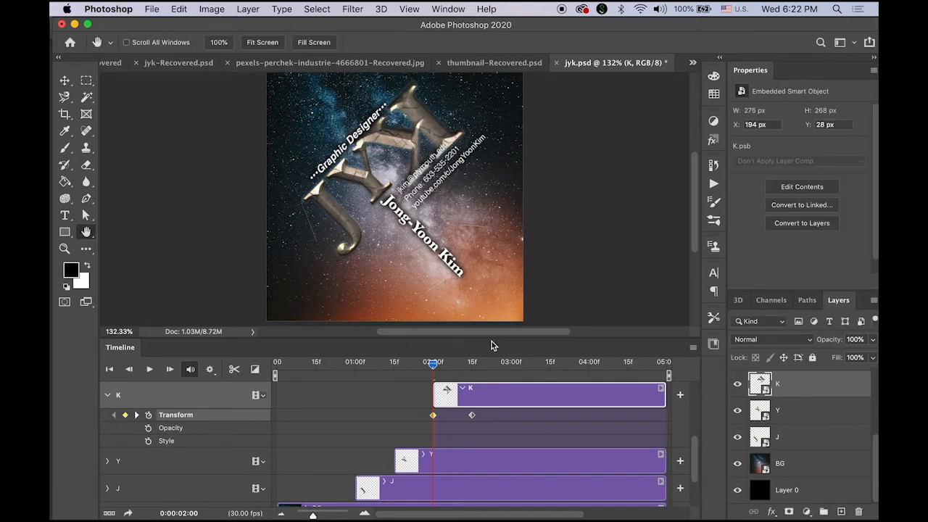
Step: Add Opacity keyframes to the K track at 0:00:02:00 and 0:00:02:15
{"action": "mouse_move", "coordinate": [432, 366]}
{"action": "left_mouse_down"}
{"action": "mouse_move", "coordinate": [470, 367]}
{"action": "mouse_move", "coordinate": [366, 368]}
{"action": "mouse_move", "coordinate": [473, 375]}
{"action": "mouse_move", "coordinate": [434, 380]}
{"action": "left_mouse_up"}
{"action": "left_click", "coordinate": [149, 429]}
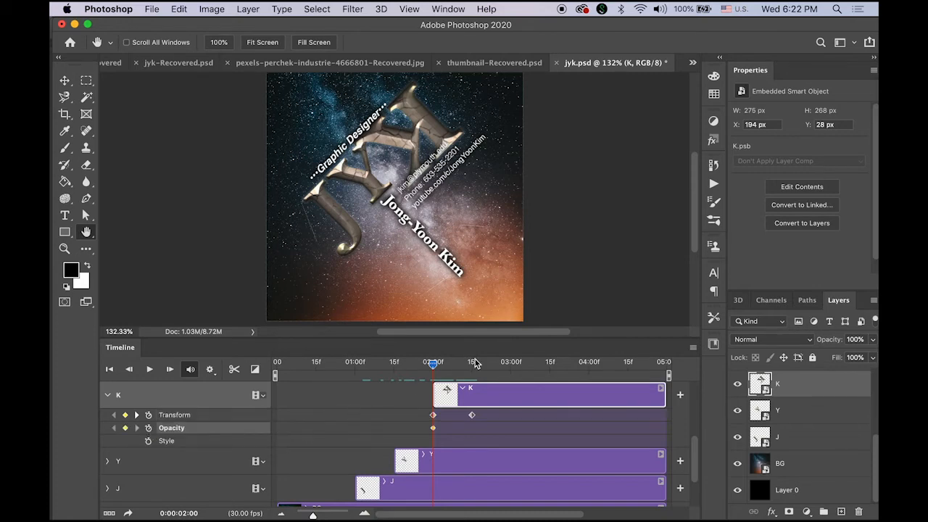
{"action": "left_click_drag", "start_coordinate": [433, 368], "coordinate": [472, 371]}
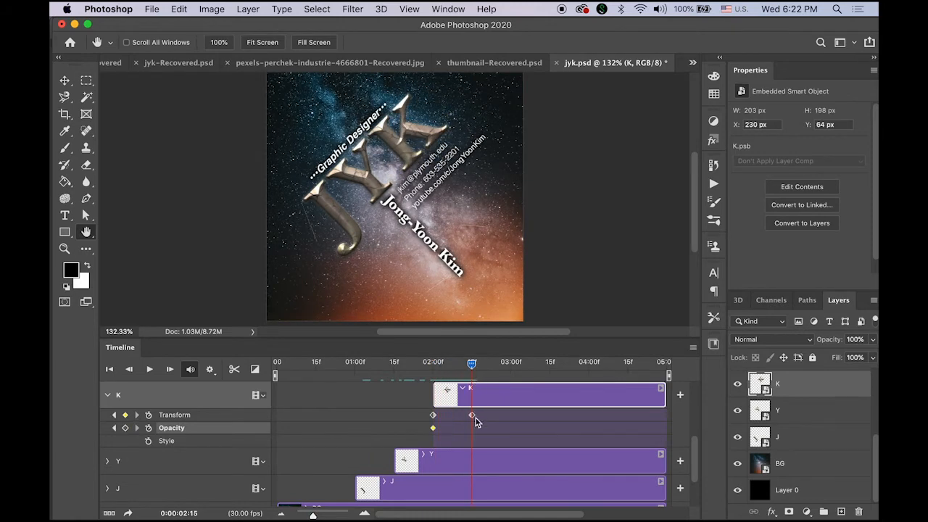
{"action": "left_click", "coordinate": [126, 428]}
Step: Set the K layer's opacity to 0% at its first Opacity keyframe and preview the animation
{"action": "left_click_drag", "start_coordinate": [472, 367], "coordinate": [433, 373]}
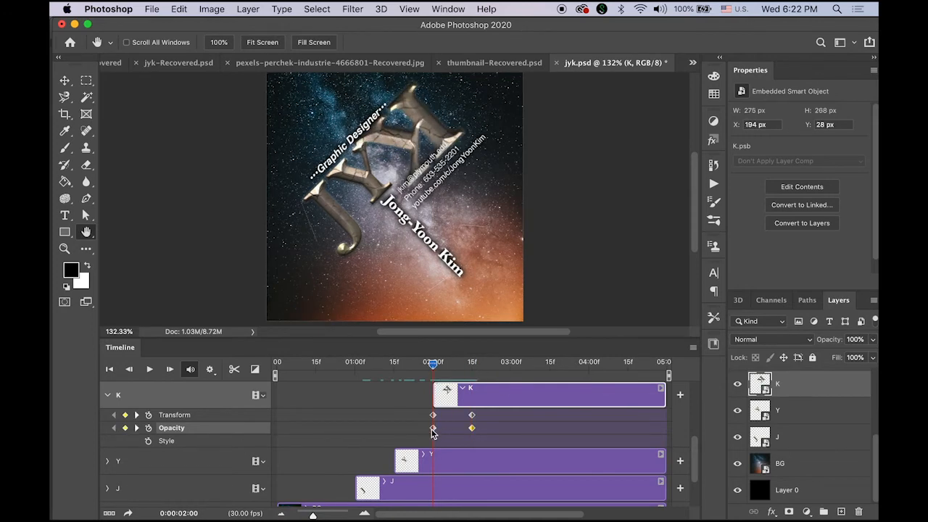
{"action": "left_click", "coordinate": [433, 429]}
{"action": "left_click", "coordinate": [873, 339]}
{"action": "left_click_drag", "start_coordinate": [871, 358], "coordinate": [807, 359]}
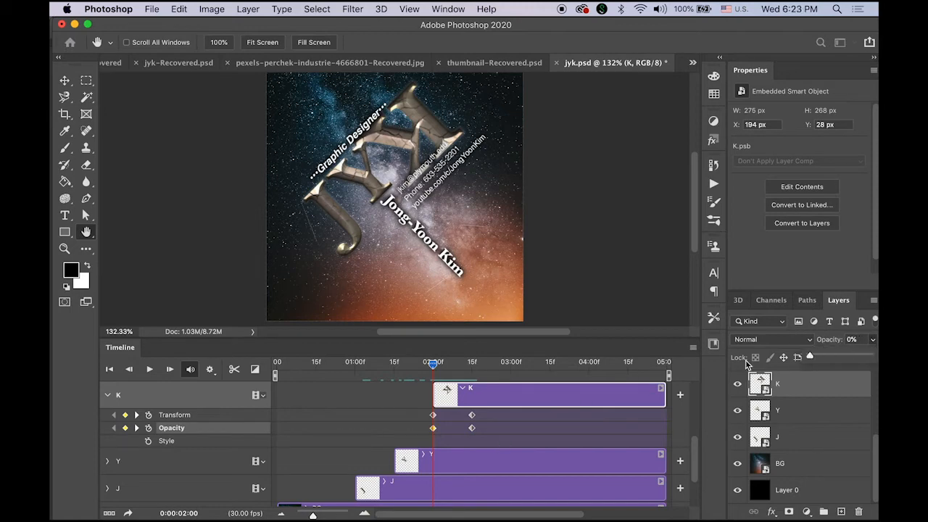
{"action": "left_click_drag", "start_coordinate": [433, 363], "coordinate": [470, 415]}
{"action": "left_click", "coordinate": [472, 414]}
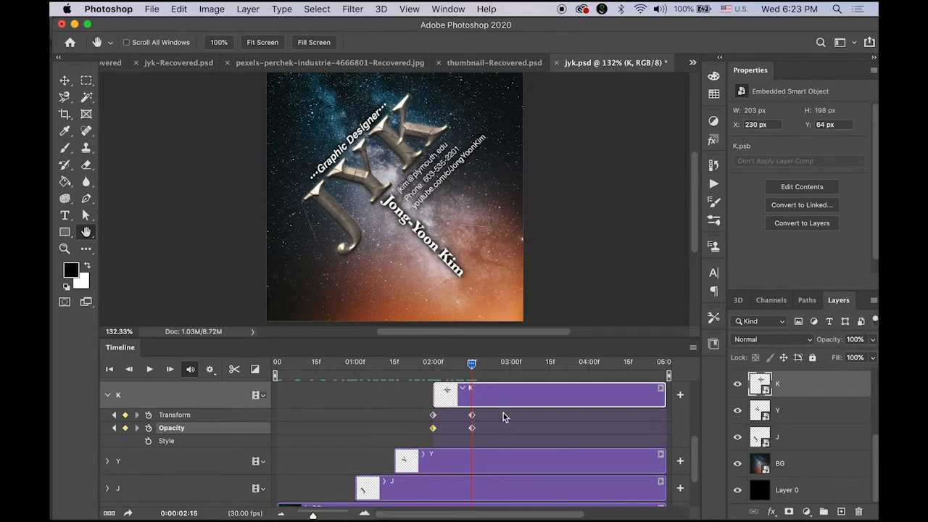
Step: Collapse the K track and trim the starts of the full-name and Graphic Designer text clips to 0:00:02:15
{"action": "left_click", "coordinate": [107, 396]}
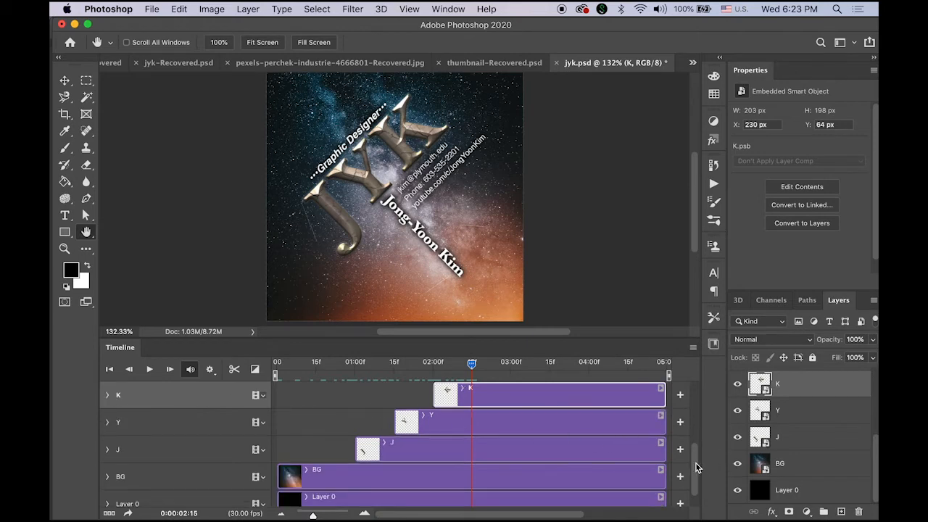
{"action": "left_click_drag", "start_coordinate": [696, 463], "coordinate": [700, 439]}
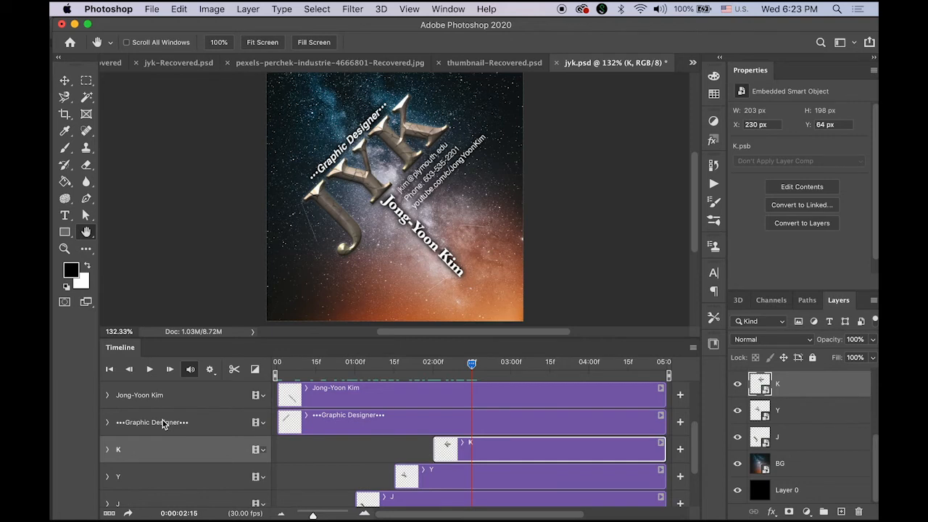
{"action": "left_click", "coordinate": [182, 427]}
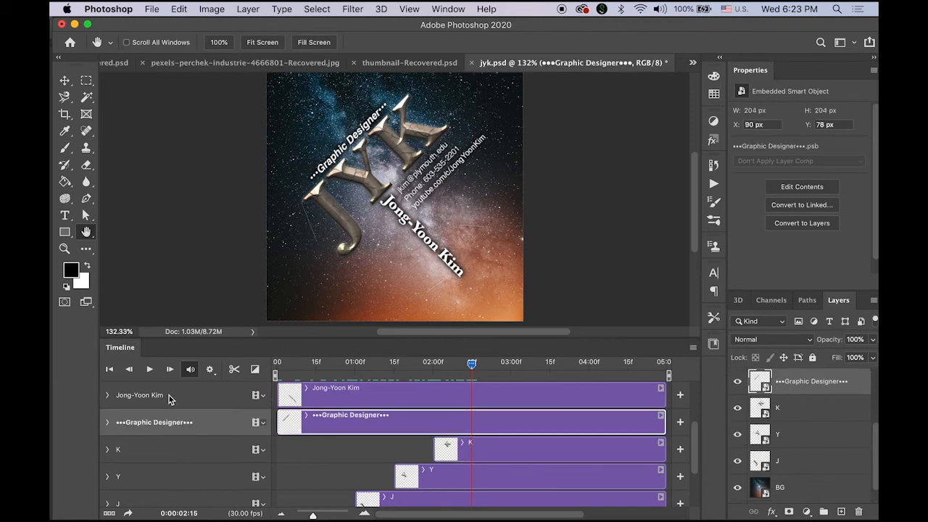
{"action": "left_click", "coordinate": [169, 397], "text": "shift"}
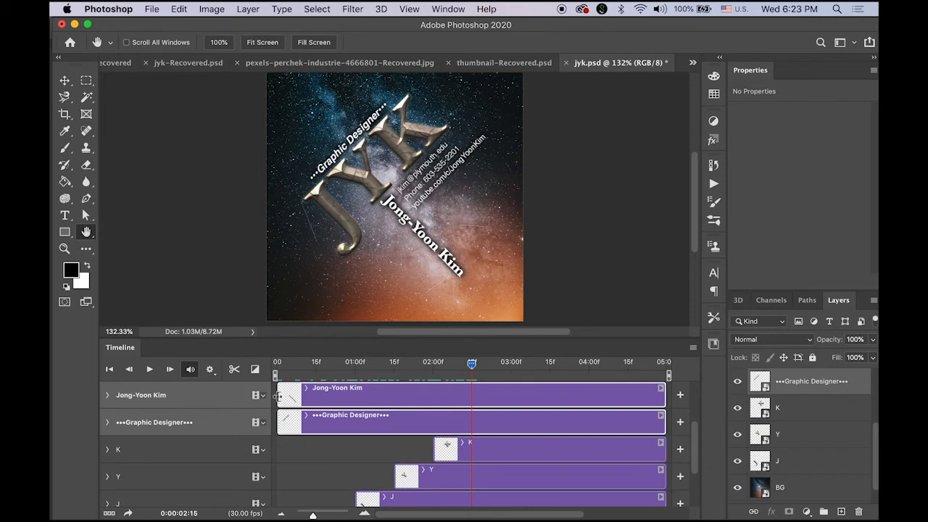
{"action": "left_click_drag", "start_coordinate": [279, 396], "coordinate": [471, 407]}
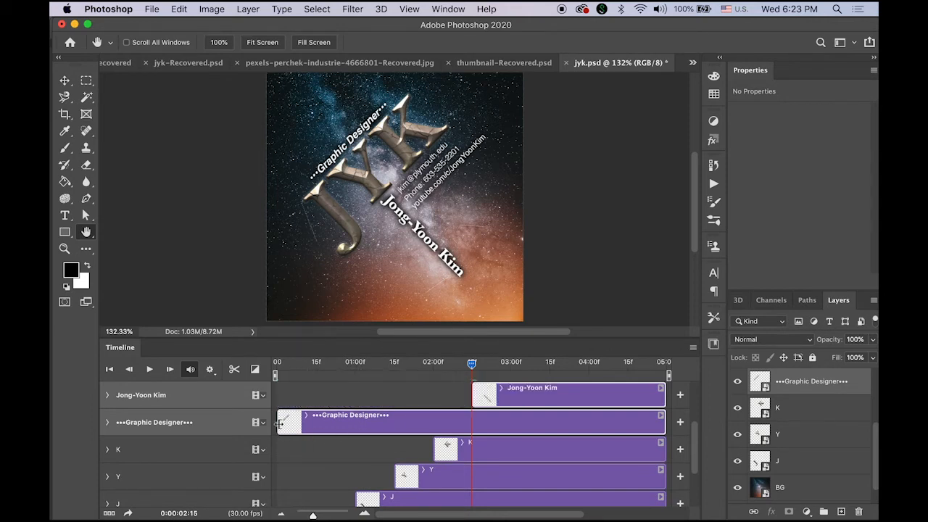
{"action": "left_click_drag", "start_coordinate": [279, 424], "coordinate": [471, 433]}
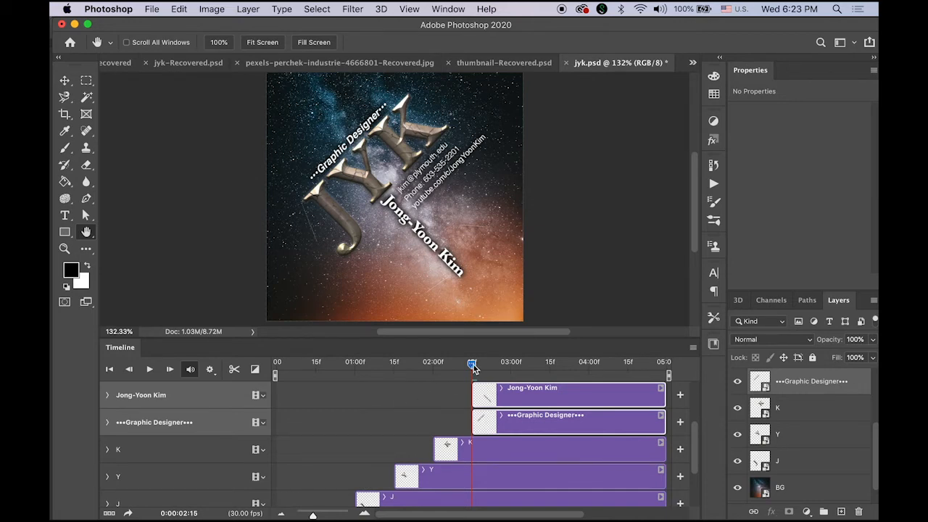
{"action": "left_click_drag", "start_coordinate": [471, 364], "coordinate": [471, 371]}
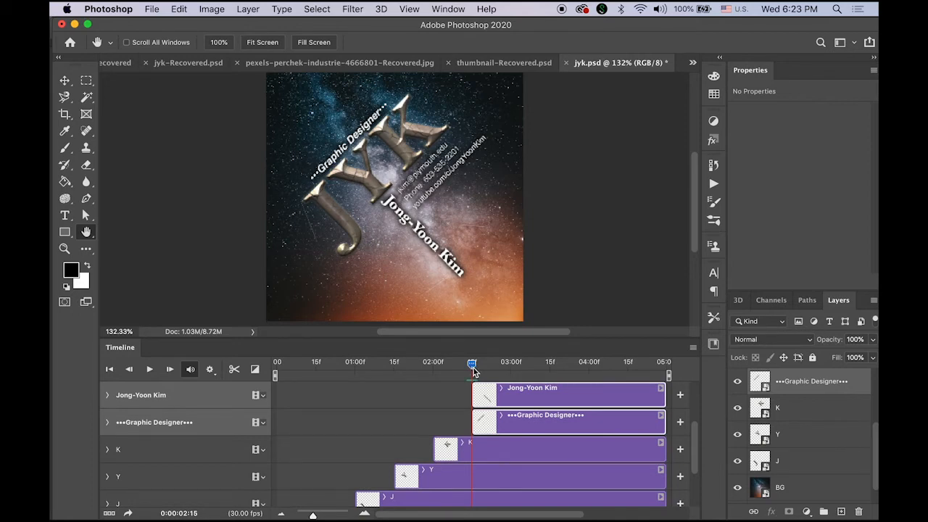
Step: Expand the Graphic Designer track's properties and add Transform keyframes at 0:00:02:15 and 0:00:03:00
{"action": "left_click", "coordinate": [145, 424]}
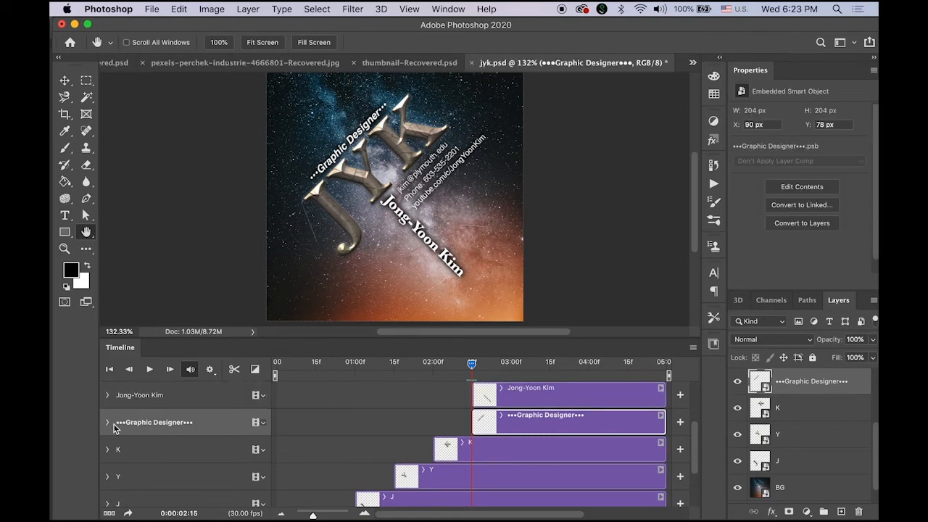
{"action": "left_click", "coordinate": [108, 424]}
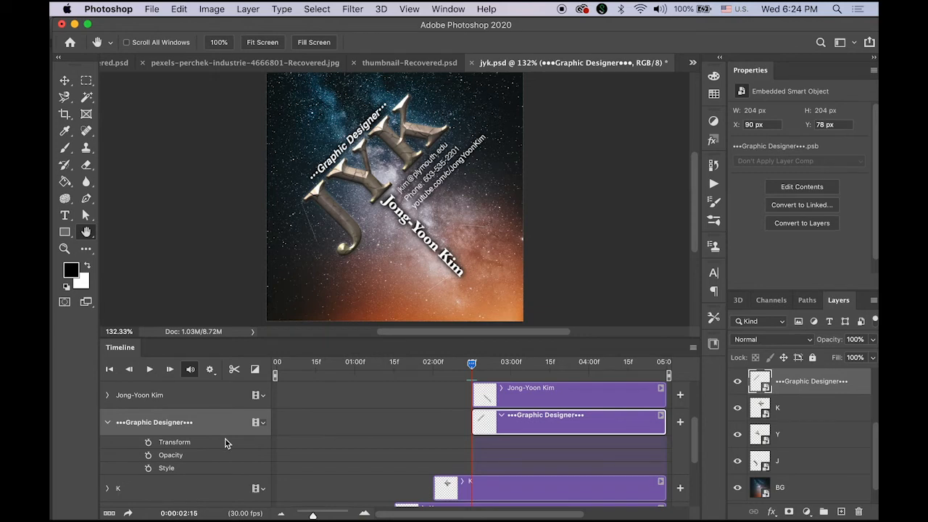
{"action": "left_click", "coordinate": [148, 442]}
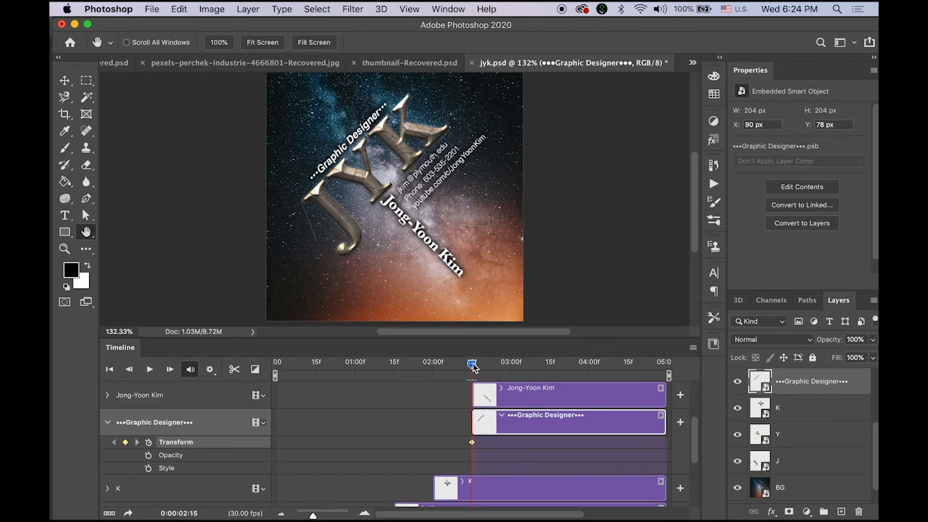
{"action": "left_click_drag", "start_coordinate": [473, 368], "coordinate": [510, 370]}
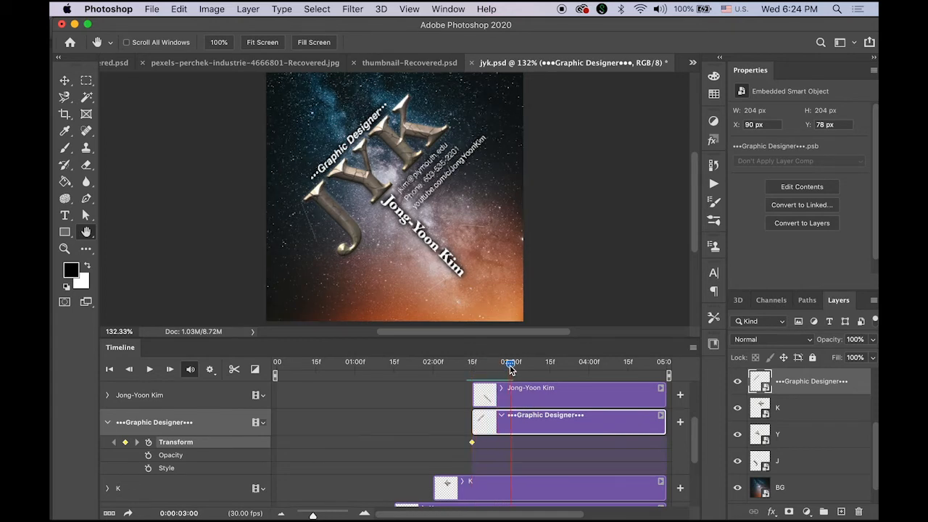
{"action": "left_click", "coordinate": [125, 442]}
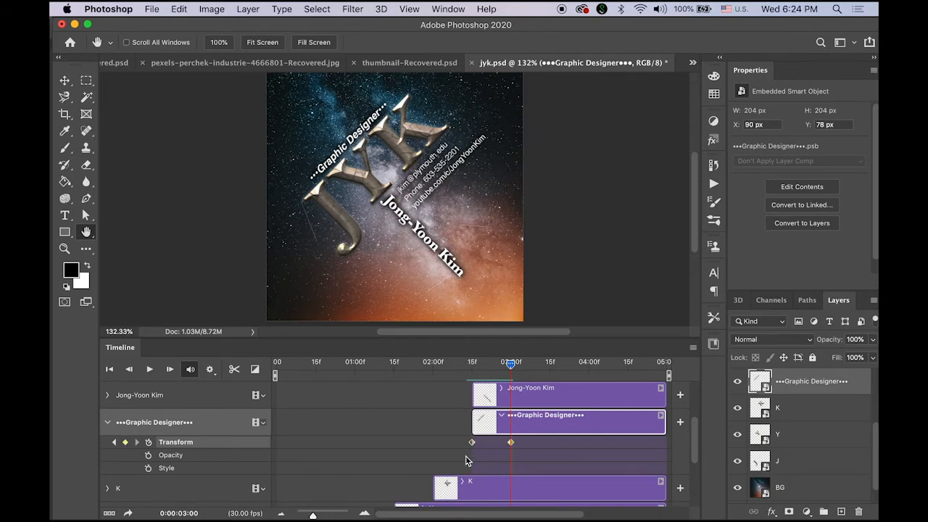
Step: Move the Graphic Designer text diagonally off the canvas's lower-left side, to about X -204 px, Y 372 px, at its first Transform keyframe and preview the slide-in
{"action": "left_click_drag", "start_coordinate": [512, 364], "coordinate": [473, 376]}
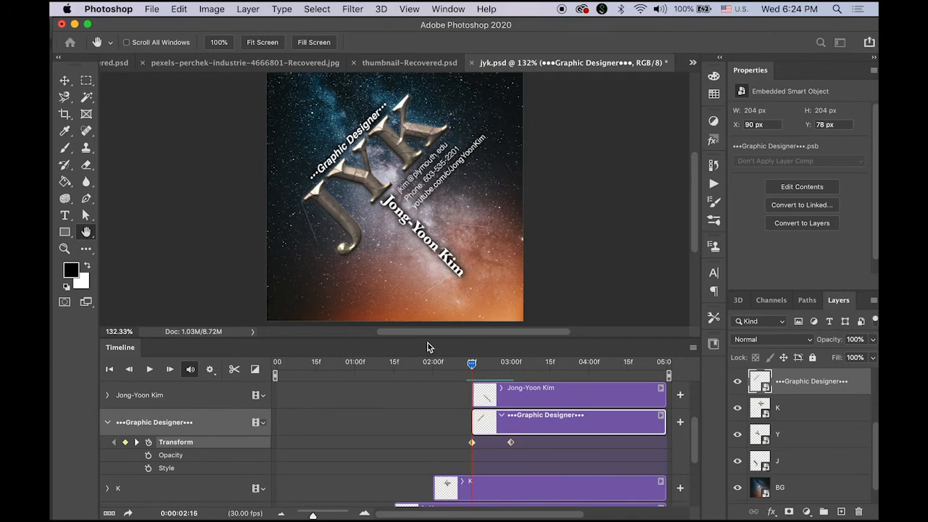
{"action": "left_click", "coordinate": [64, 81]}
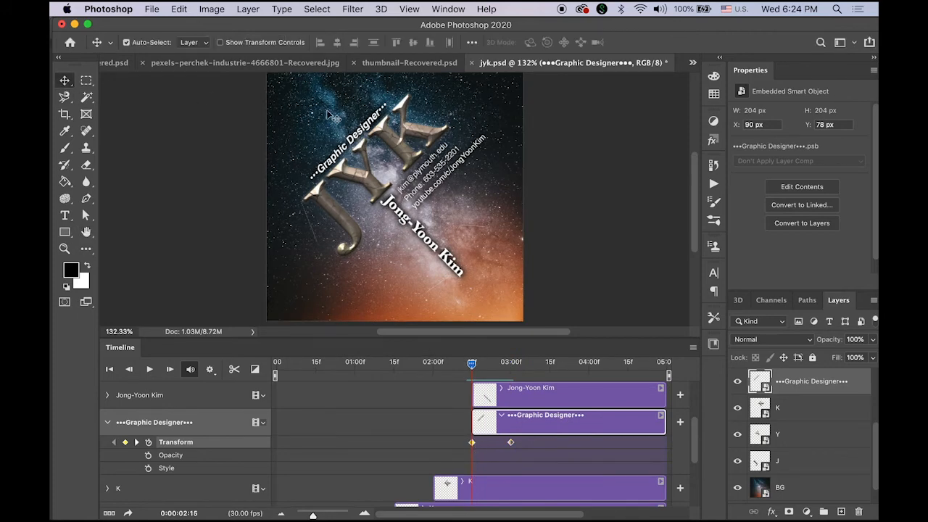
{"action": "left_click_drag", "start_coordinate": [354, 142], "coordinate": [210, 262]}
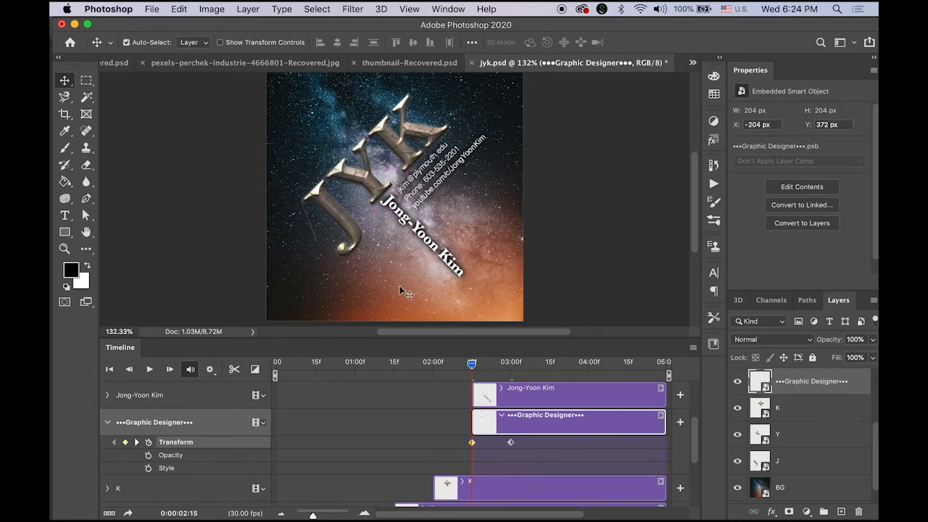
{"action": "left_click_drag", "start_coordinate": [472, 367], "coordinate": [510, 385]}
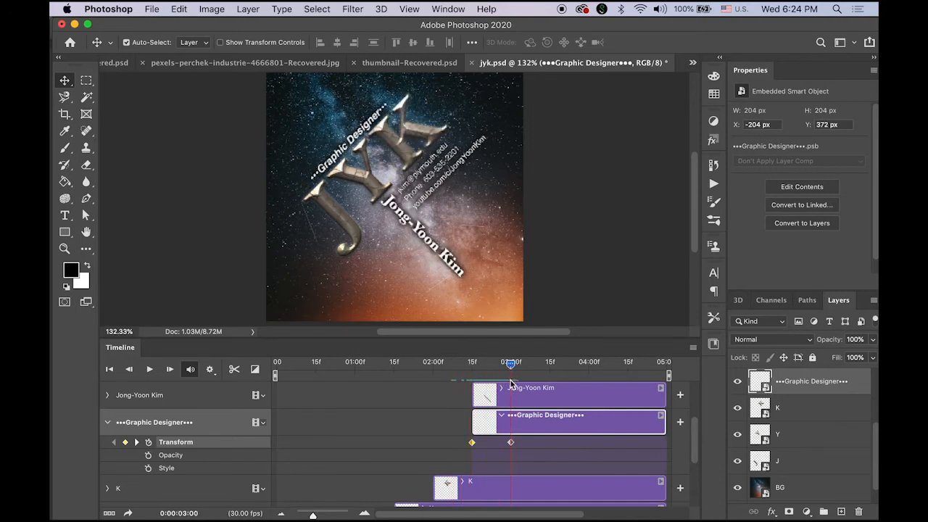
Step: Collapse the Graphic Designer track, expand the full-name track and add Transform keyframes to it at 0:00:02:15 and 0:00:03:00
{"action": "left_click", "coordinate": [107, 422]}
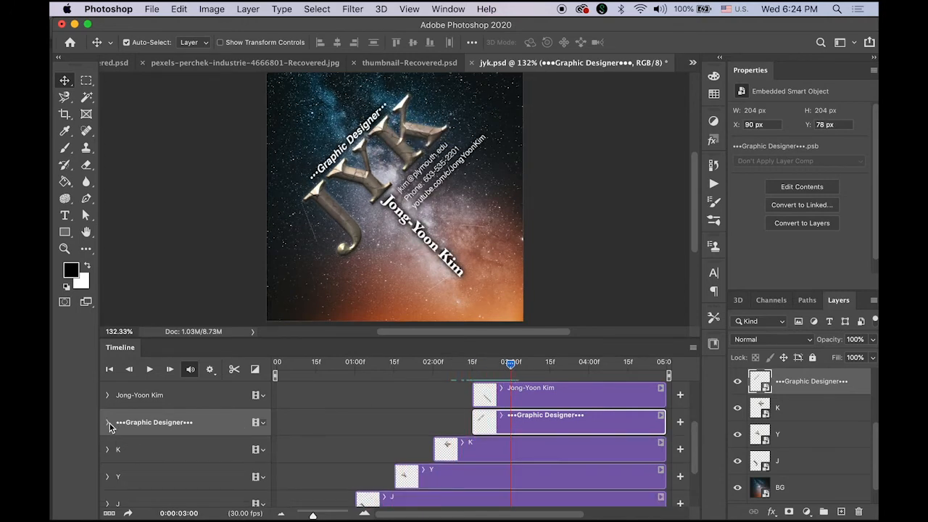
{"action": "left_click", "coordinate": [108, 395]}
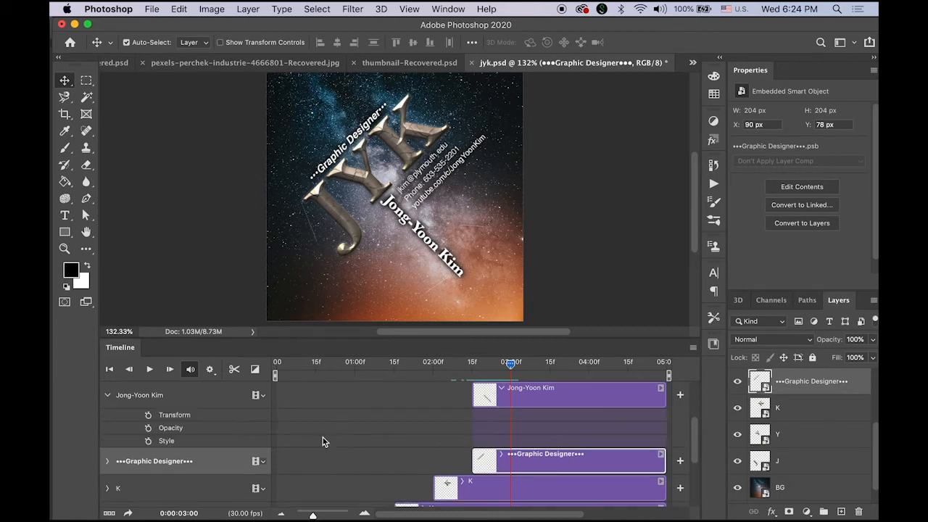
{"action": "left_click", "coordinate": [153, 398]}
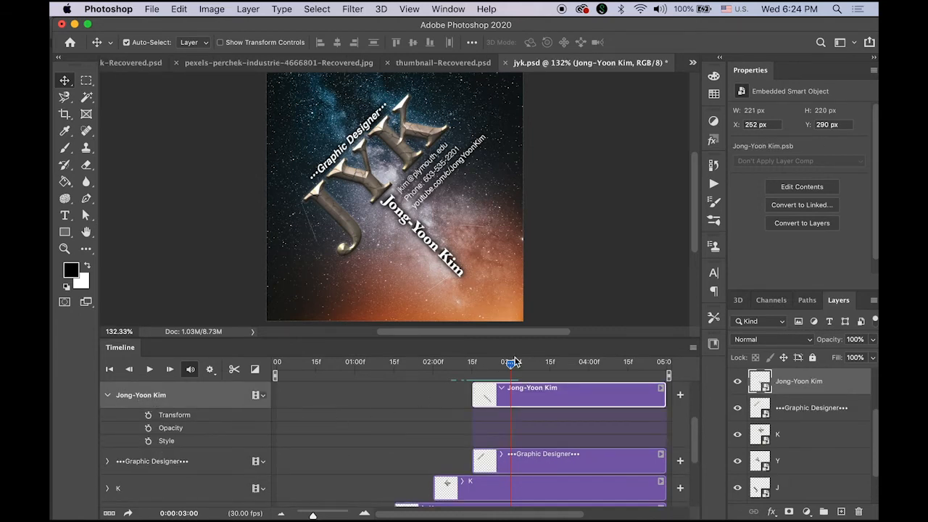
{"action": "left_click_drag", "start_coordinate": [512, 366], "coordinate": [475, 374]}
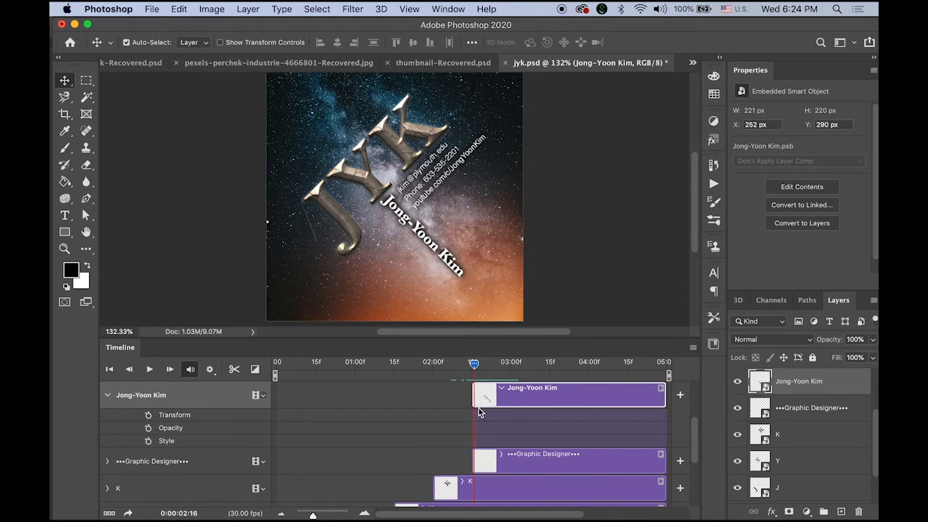
{"action": "left_click_drag", "start_coordinate": [473, 368], "coordinate": [472, 368]}
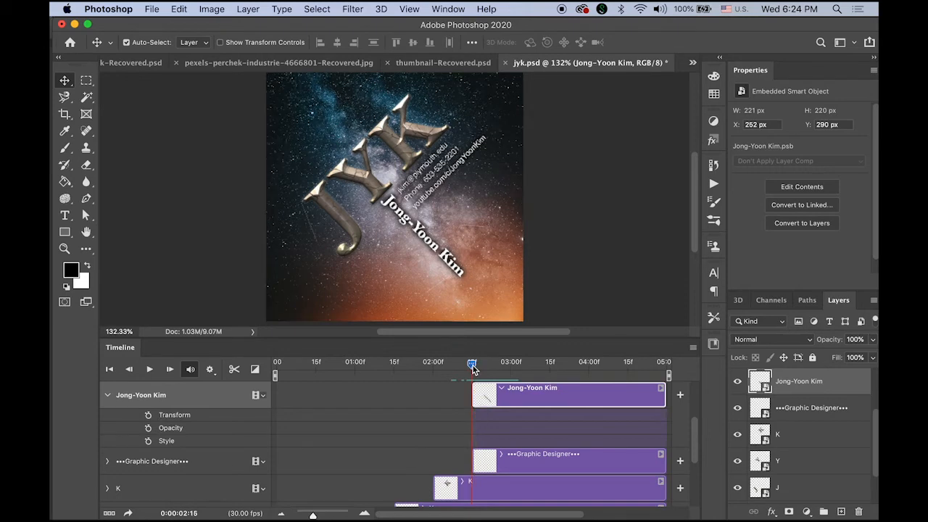
{"action": "left_click", "coordinate": [148, 417]}
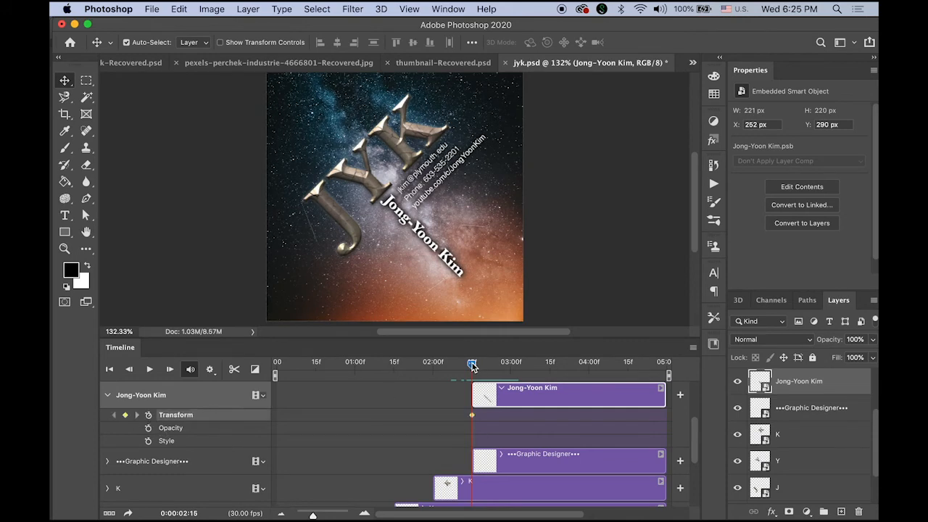
{"action": "left_click_drag", "start_coordinate": [472, 367], "coordinate": [508, 370]}
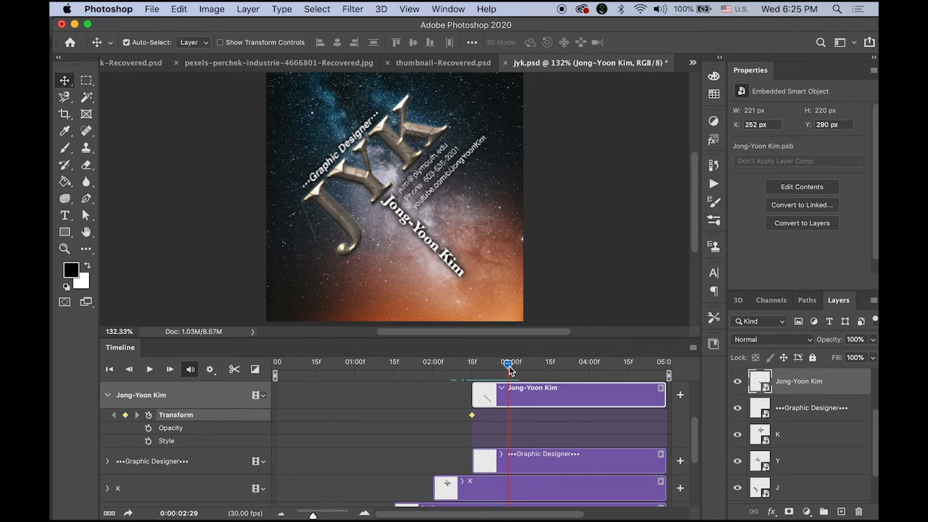
{"action": "left_click_drag", "start_coordinate": [507, 370], "coordinate": [511, 370]}
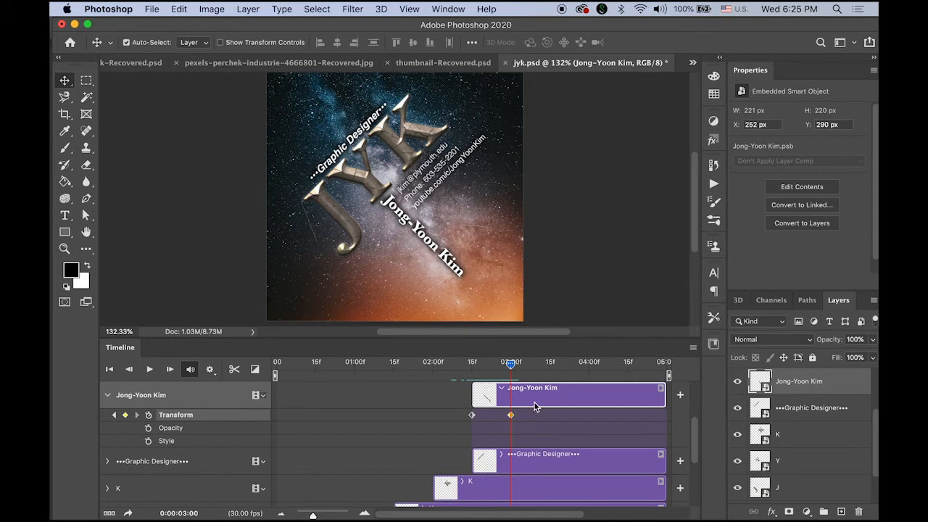
Step: Move the full-name text diagonally off the canvas's lower-right side, to about X 553 px, Y 591 px, at its first Transform keyframe and preview the slide-in
{"action": "left_click_drag", "start_coordinate": [510, 365], "coordinate": [472, 378]}
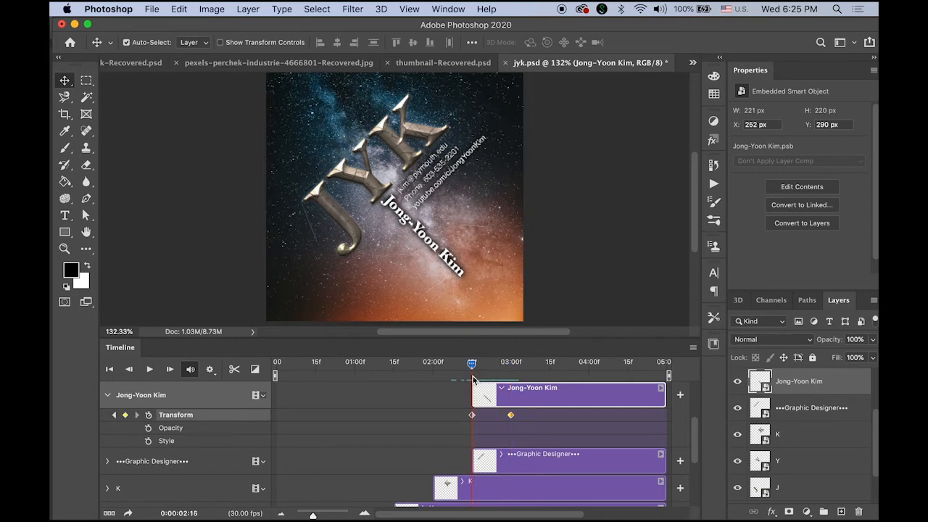
{"action": "left_click", "coordinate": [472, 415]}
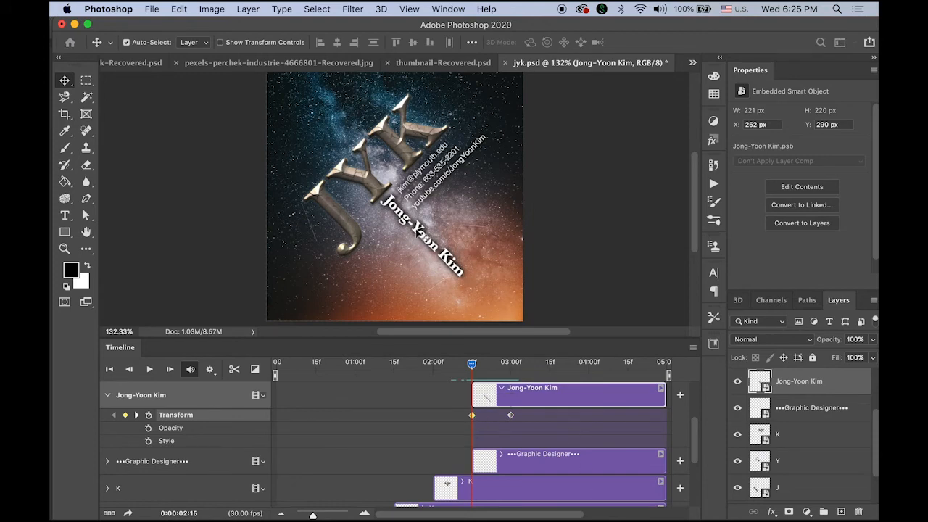
{"action": "left_click_drag", "start_coordinate": [392, 210], "coordinate": [519, 286]}
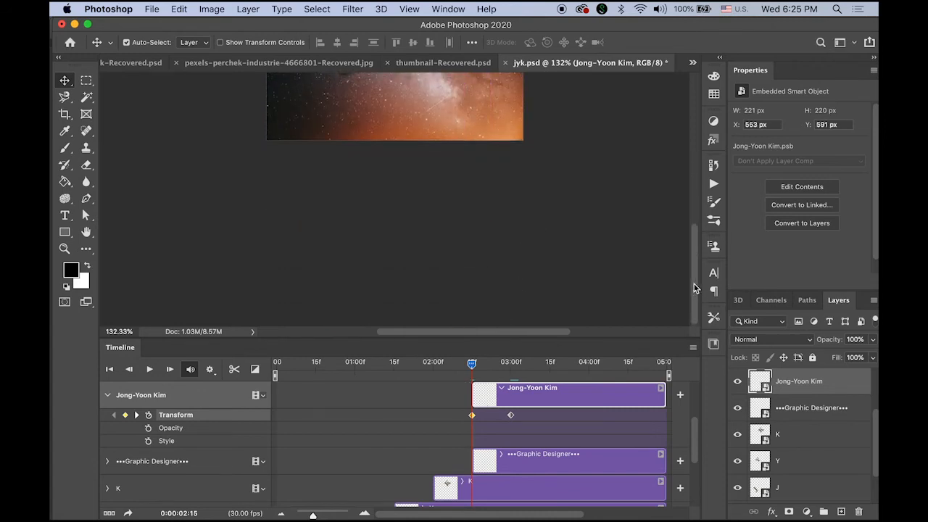
{"action": "scroll", "coordinate": [684, 238], "scroll_direction": "up", "scroll_amount": 5}
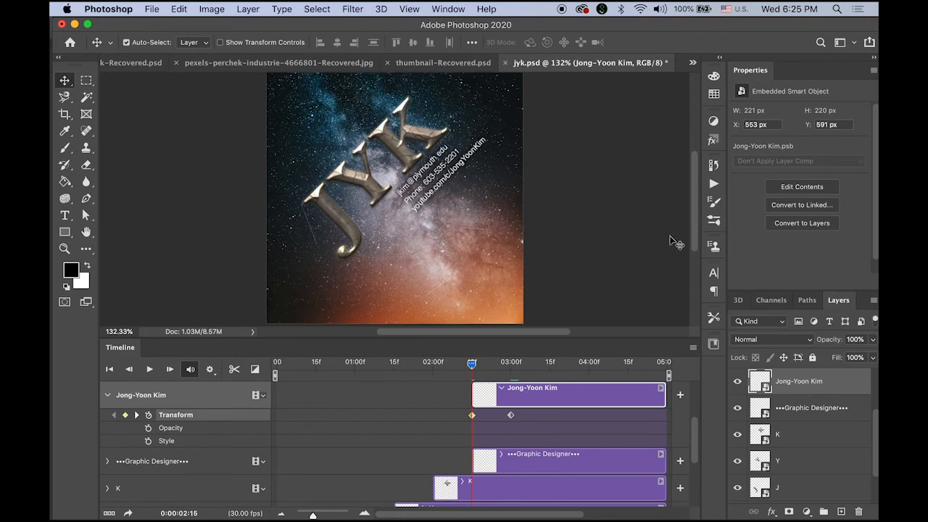
{"action": "left_click", "coordinate": [475, 367]}
{"action": "left_click_drag", "start_coordinate": [475, 366], "coordinate": [511, 388]}
Step: Collapse the full-name track and trim the start of the e-mail text clip to 0:00:03:00
{"action": "left_click", "coordinate": [108, 395]}
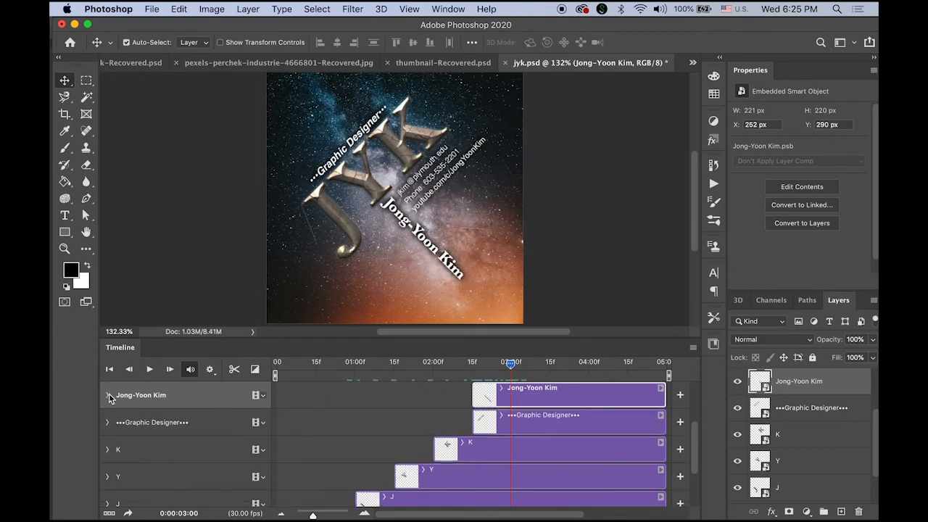
{"action": "left_click_drag", "start_coordinate": [696, 454], "coordinate": [699, 420]}
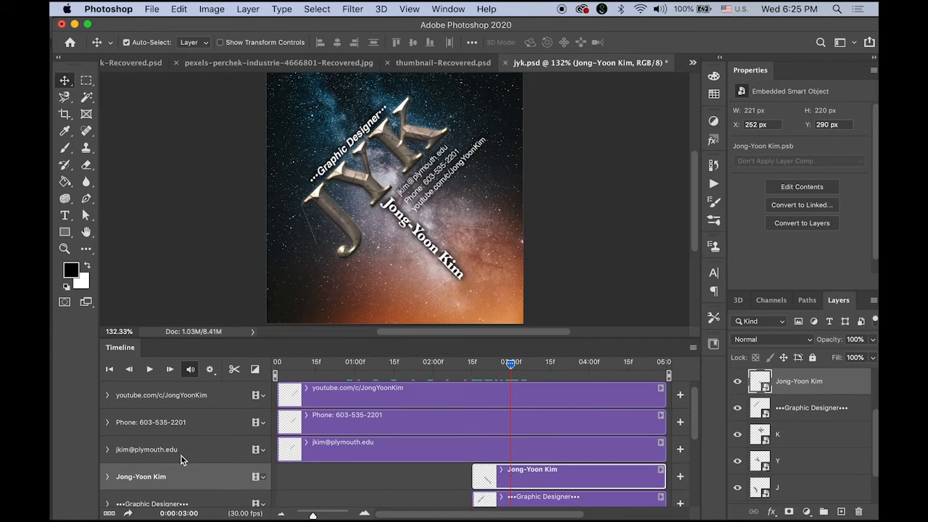
{"action": "left_click", "coordinate": [161, 450]}
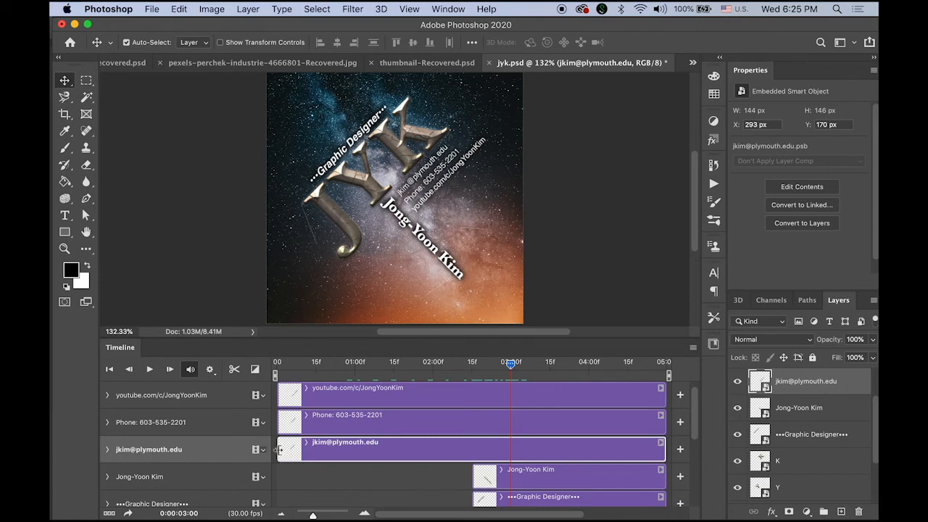
{"action": "left_click_drag", "start_coordinate": [279, 449], "coordinate": [511, 456]}
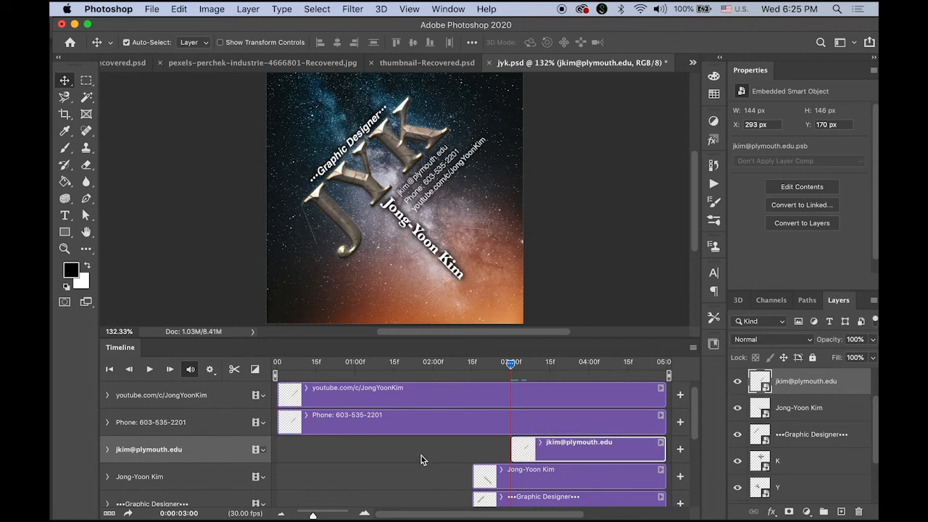
Step: Expand the e-mail track's properties and add Transform keyframes at 0:00:03:00 and 0:00:03:15
{"action": "left_click", "coordinate": [107, 450]}
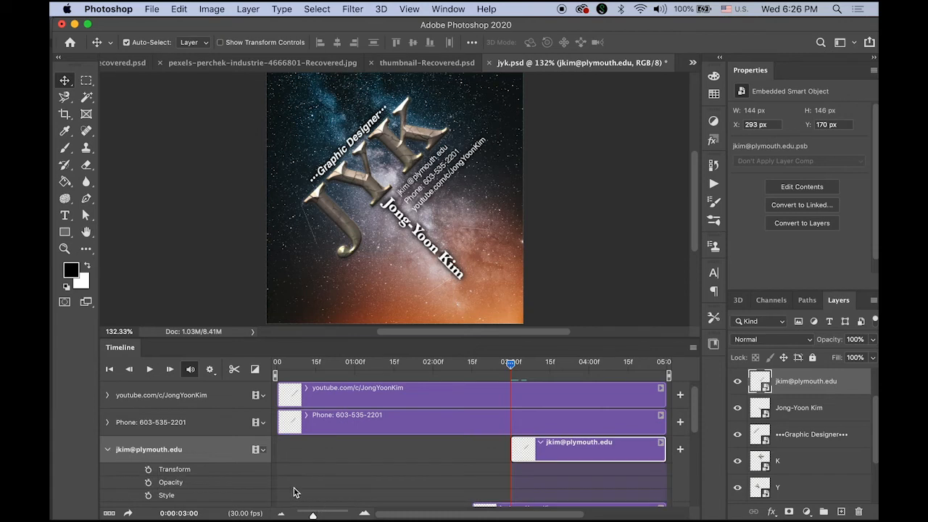
{"action": "left_click", "coordinate": [148, 470]}
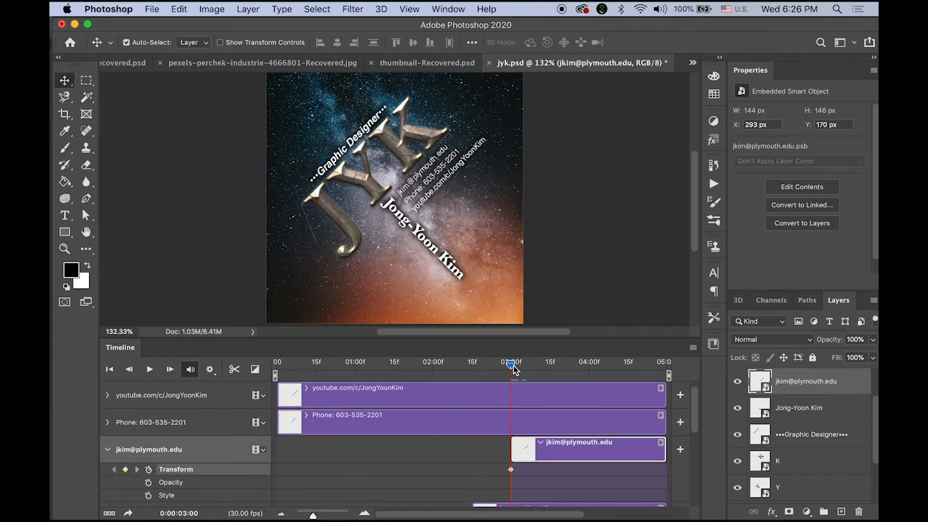
{"action": "left_click_drag", "start_coordinate": [511, 363], "coordinate": [550, 369]}
{"action": "left_click", "coordinate": [125, 470]}
{"action": "left_click_drag", "start_coordinate": [551, 368], "coordinate": [510, 378]}
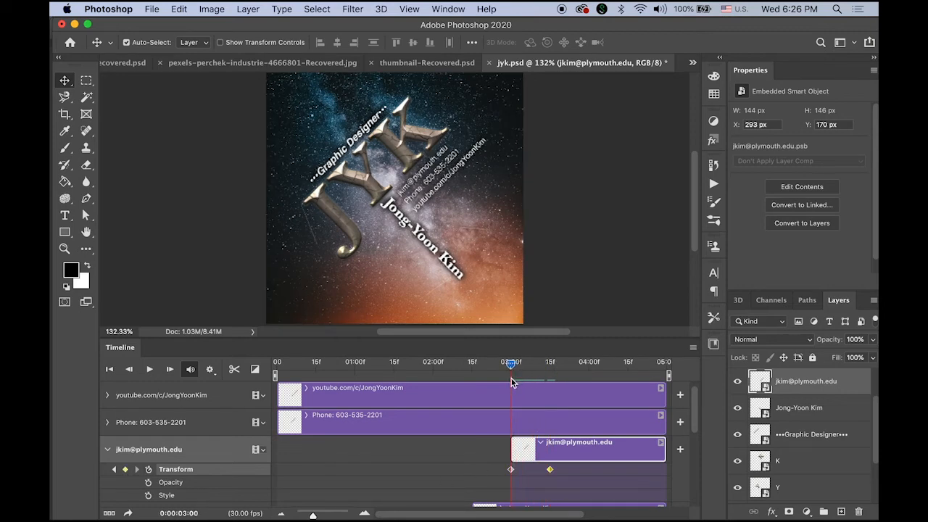
Step: Move the e-mail text diagonally off the canvas's upper-right side, to about X 600 px, Y -137 px, at its first Transform keyframe and preview the slide-in
{"action": "left_click", "coordinate": [511, 469]}
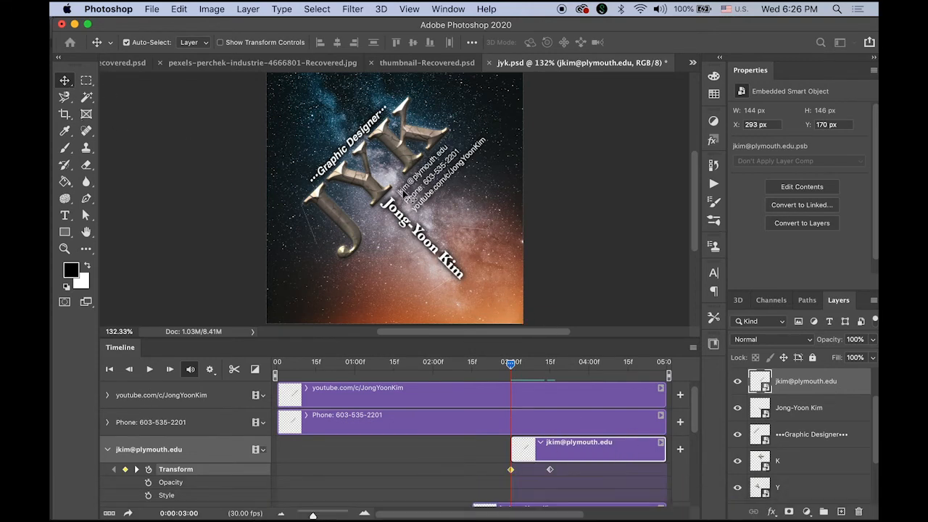
{"action": "left_click_drag", "start_coordinate": [402, 201], "coordinate": [527, 135]}
{"action": "left_click_drag", "start_coordinate": [528, 134], "coordinate": [531, 132]}
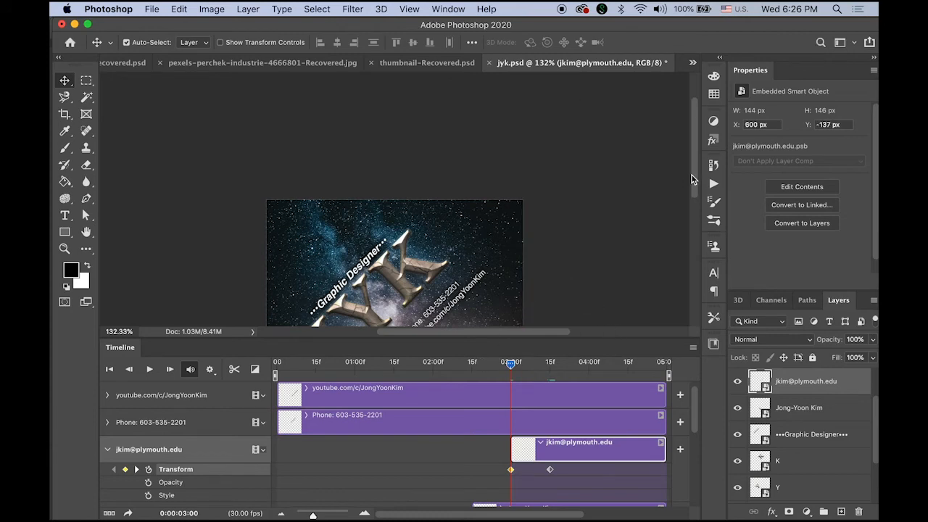
{"action": "left_click_drag", "start_coordinate": [696, 177], "coordinate": [694, 231]}
{"action": "left_click_drag", "start_coordinate": [513, 367], "coordinate": [532, 369]}
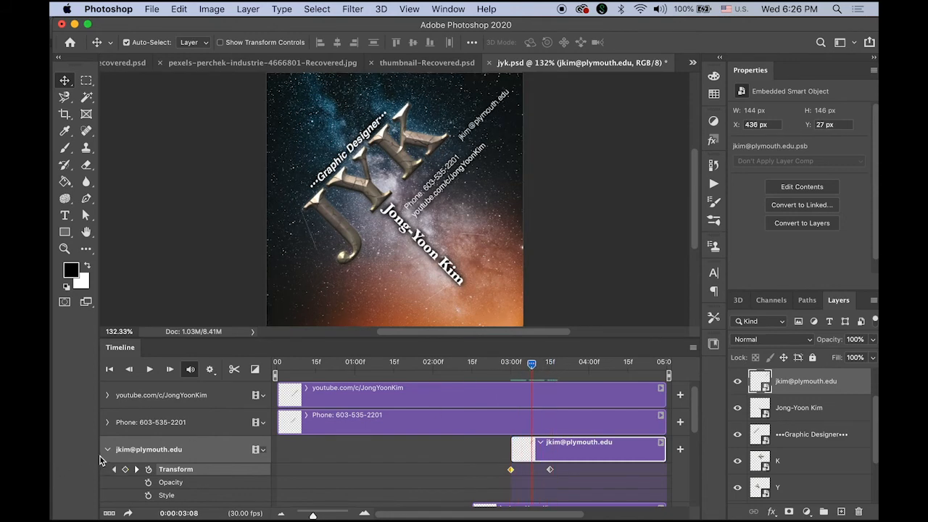
Step: Collapse the e-mail track and trim the start of the phone text clip to 0:00:03:08
{"action": "left_click", "coordinate": [108, 452]}
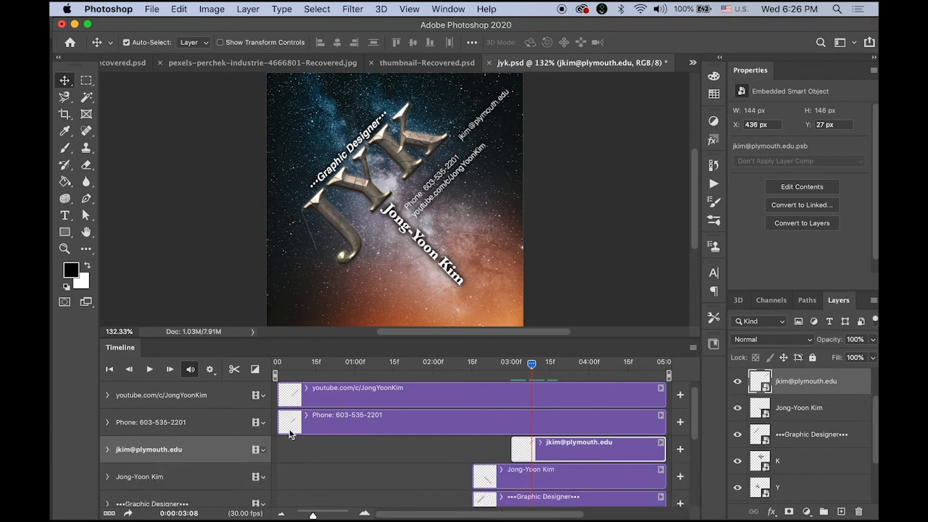
{"action": "left_click_drag", "start_coordinate": [278, 422], "coordinate": [529, 433]}
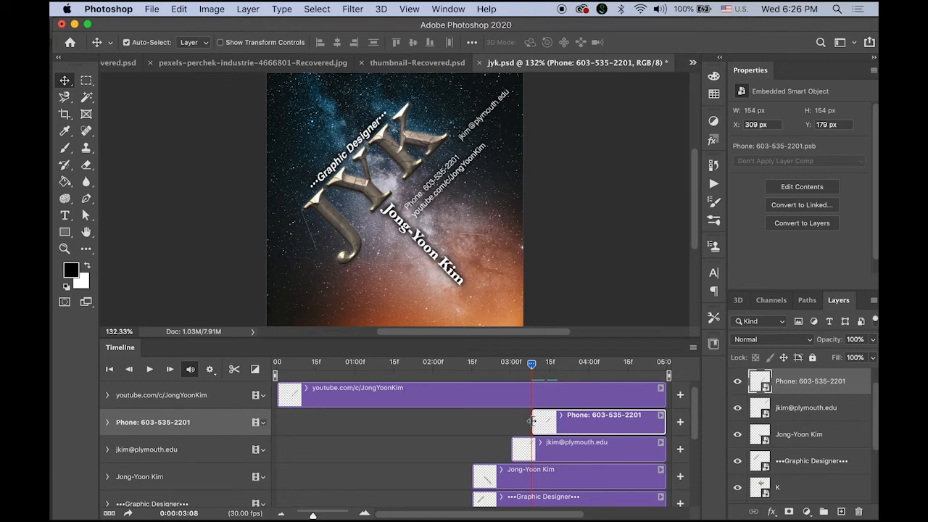
{"action": "left_click_drag", "start_coordinate": [532, 369], "coordinate": [534, 382]}
Step: Expand the phone track's properties and add Transform keyframes at 0:00:03:08 and 0:00:03:19
{"action": "left_click", "coordinate": [107, 422]}
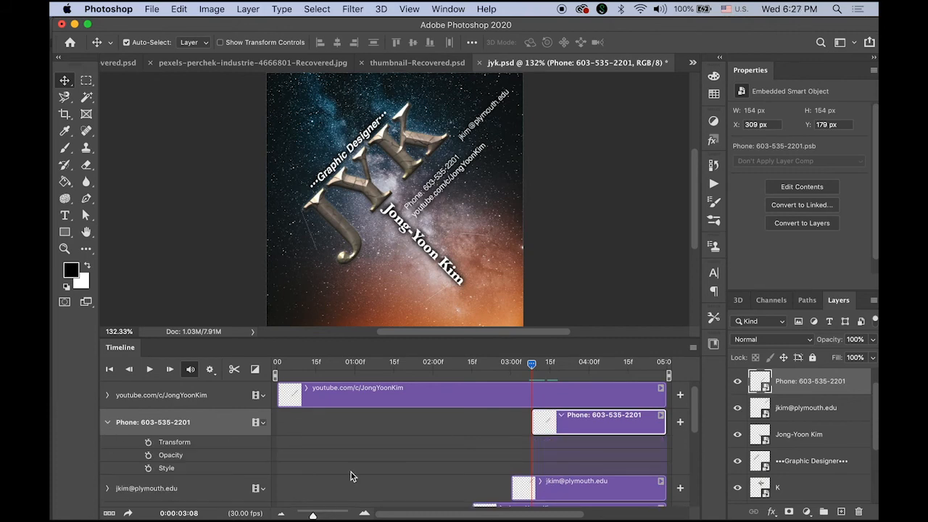
{"action": "left_click", "coordinate": [148, 444]}
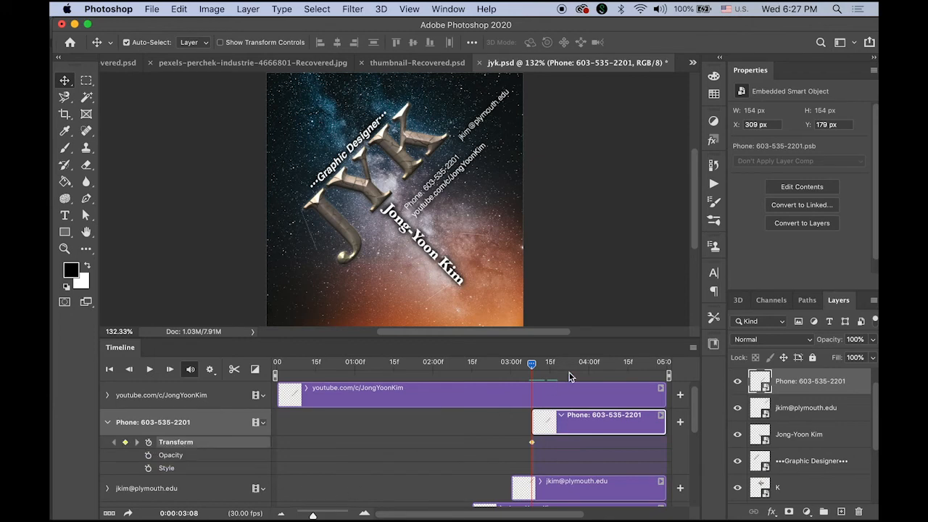
{"action": "left_click_drag", "start_coordinate": [531, 365], "coordinate": [560, 368]}
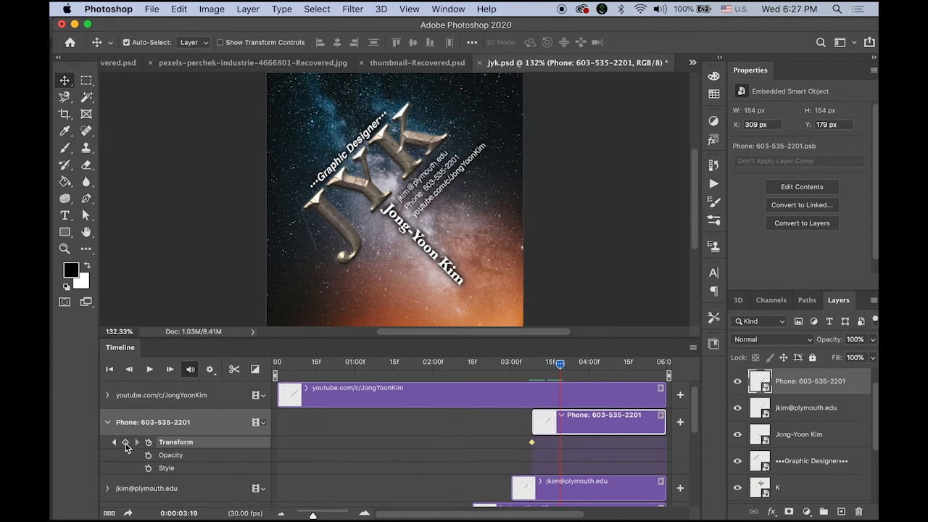
{"action": "left_click", "coordinate": [126, 443]}
{"action": "left_click_drag", "start_coordinate": [560, 368], "coordinate": [531, 368]}
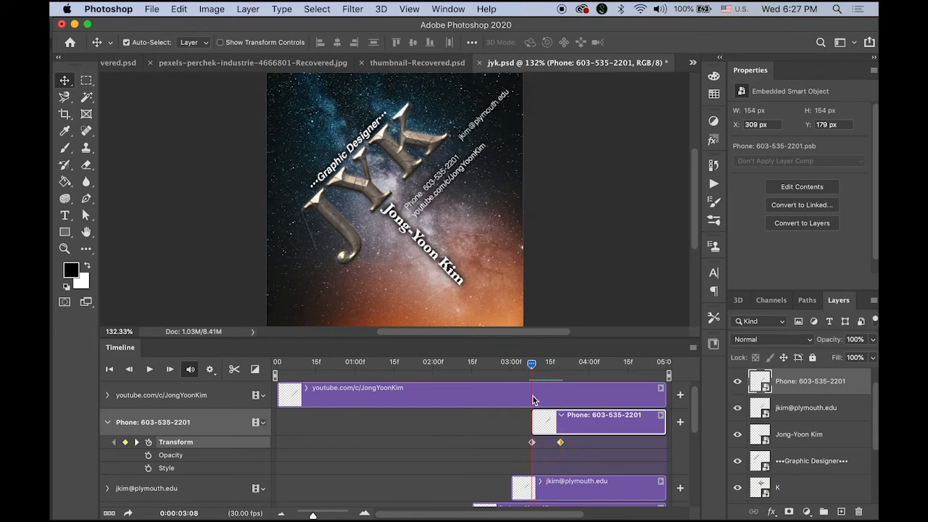
Step: Move the phone text off the canvas's upper-right side, to about X 600 px, Y -112 px, at its first Transform keyframe, collapse its track and preview
{"action": "left_click", "coordinate": [532, 444]}
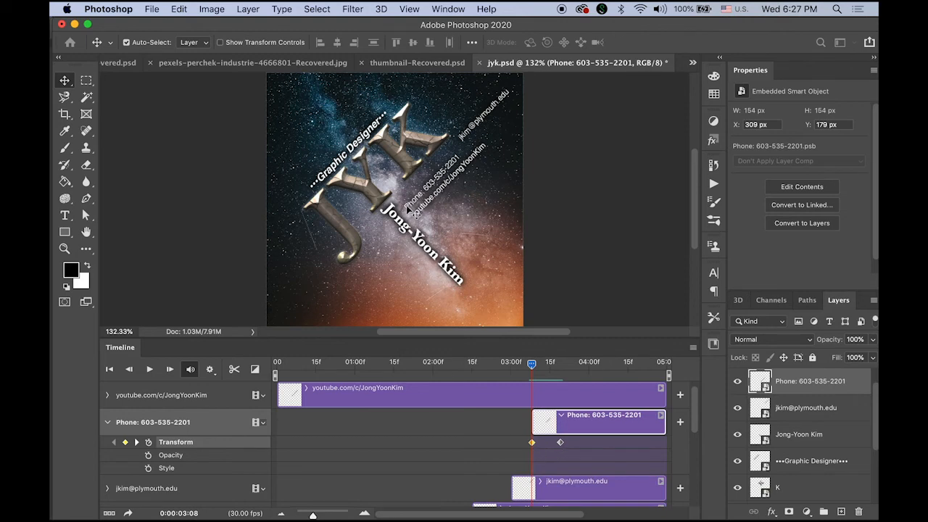
{"action": "left_click_drag", "start_coordinate": [410, 211], "coordinate": [531, 110]}
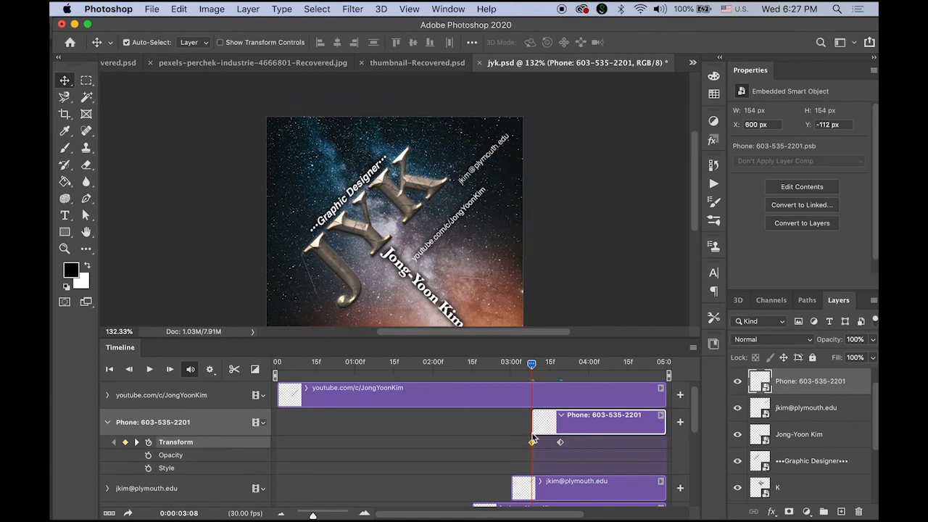
{"action": "left_click", "coordinate": [108, 422]}
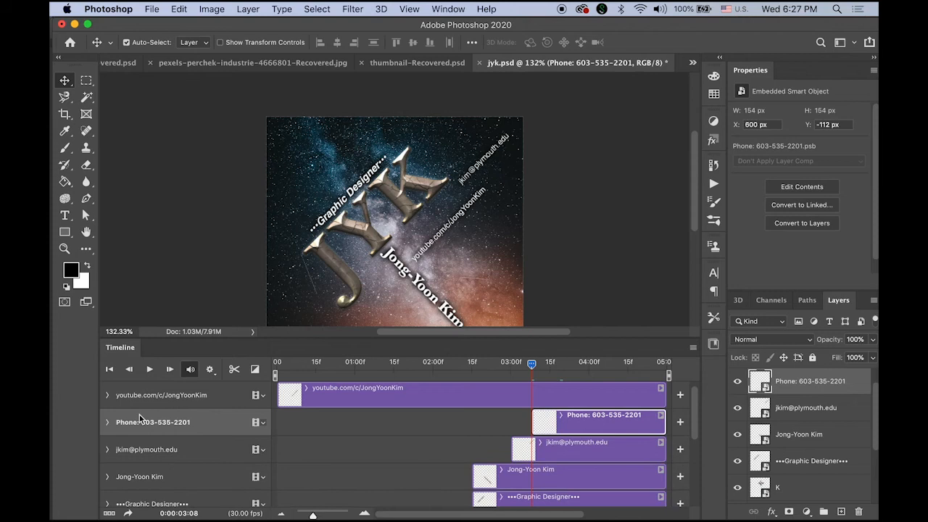
{"action": "left_click", "coordinate": [529, 371]}
{"action": "left_click_drag", "start_coordinate": [503, 369], "coordinate": [534, 392]}
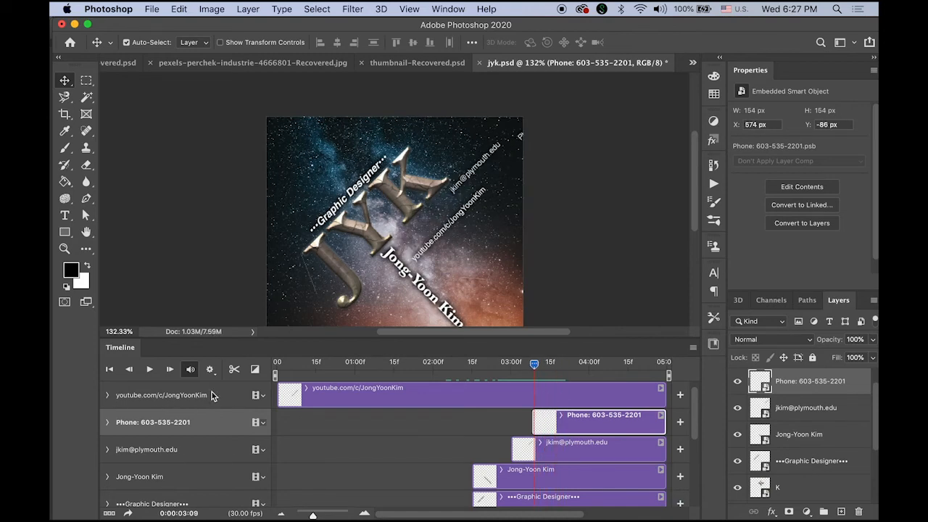
Step: Trim the start of the YouTube link text clip to 0:00:03:16
{"action": "left_click", "coordinate": [545, 367]}
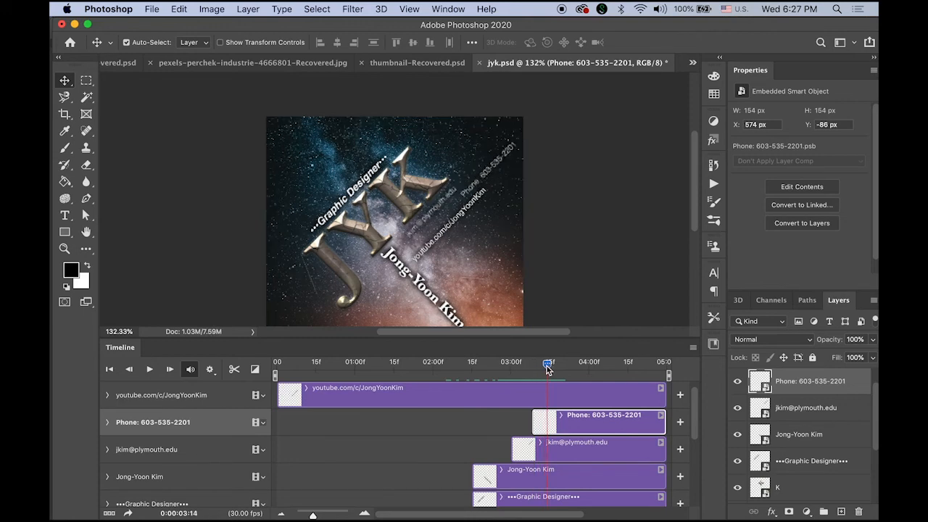
{"action": "left_click", "coordinate": [549, 367]}
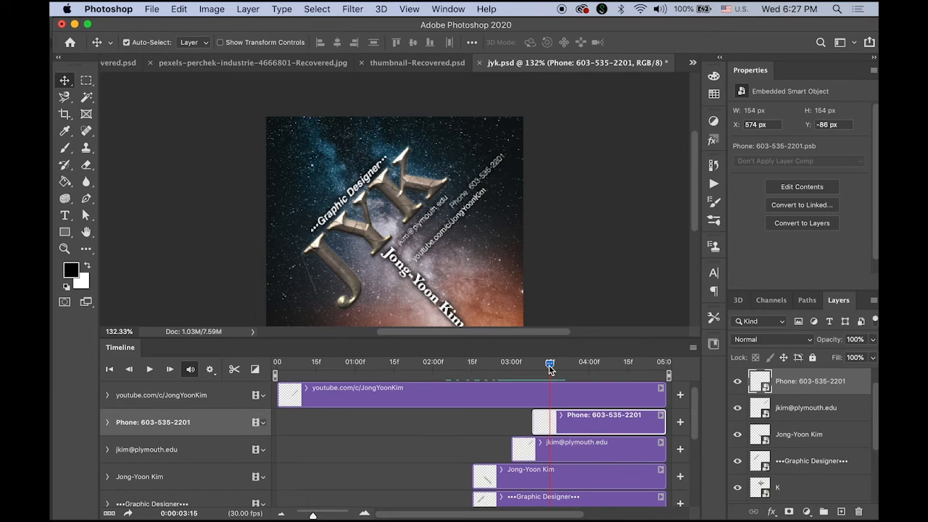
{"action": "left_click", "coordinate": [552, 367]}
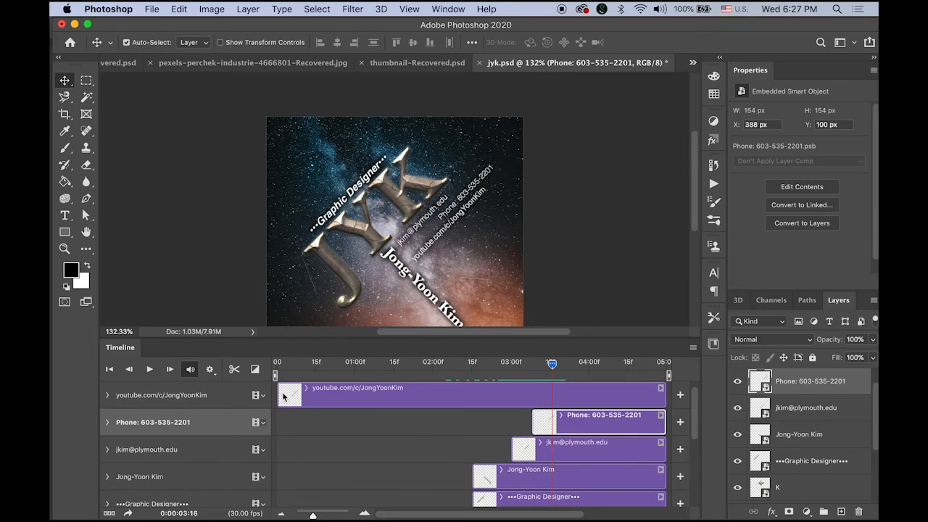
{"action": "left_click_drag", "start_coordinate": [279, 395], "coordinate": [553, 405]}
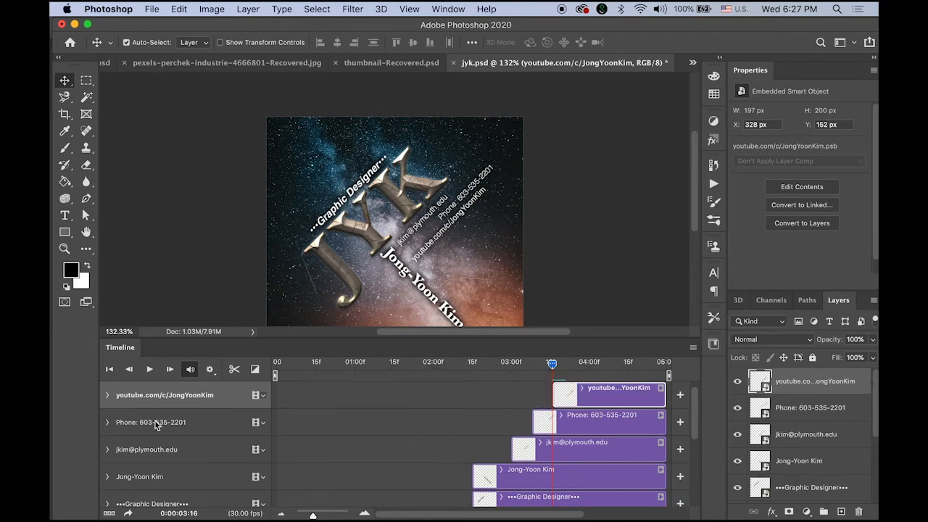
Step: Expand the YouTube link track's properties and add Transform keyframes at 0:00:03:16 and 0:00:03:28
{"action": "left_click", "coordinate": [107, 396]}
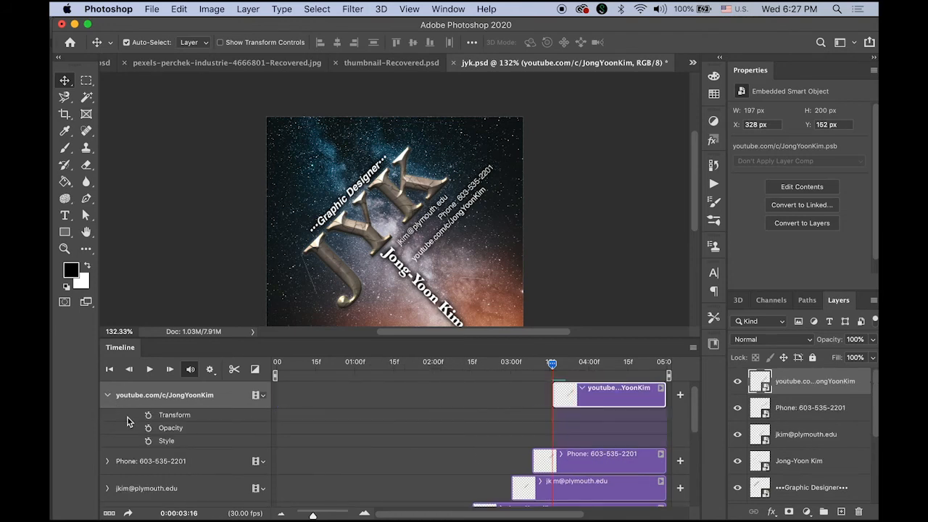
{"action": "left_click", "coordinate": [148, 415]}
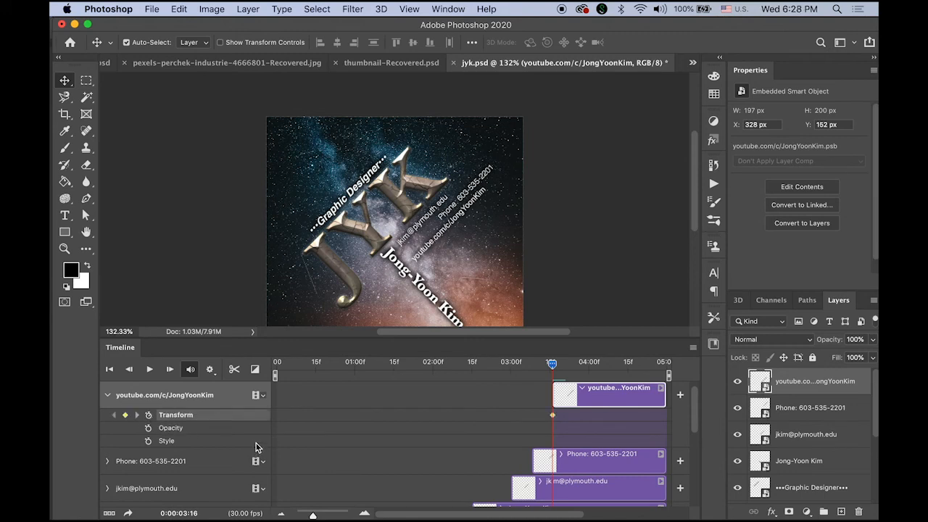
{"action": "left_click_drag", "start_coordinate": [553, 368], "coordinate": [585, 368]}
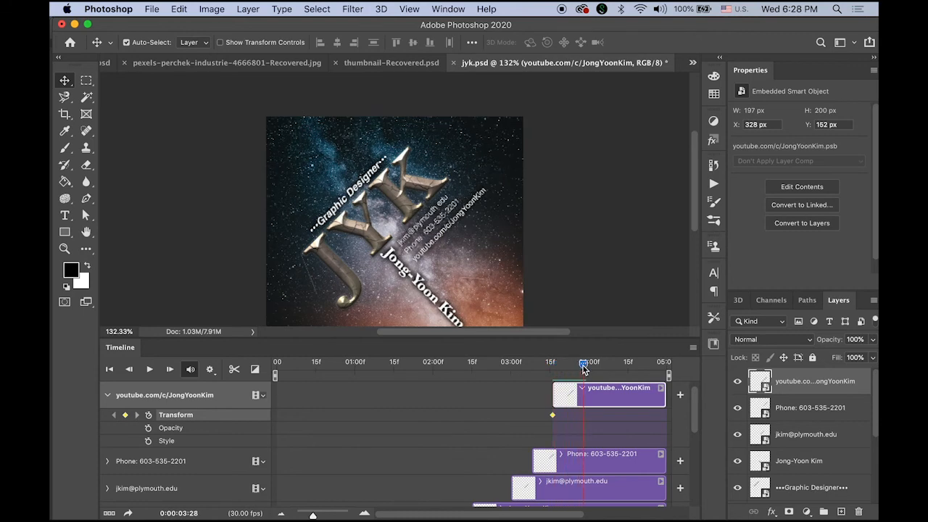
{"action": "left_click", "coordinate": [126, 416]}
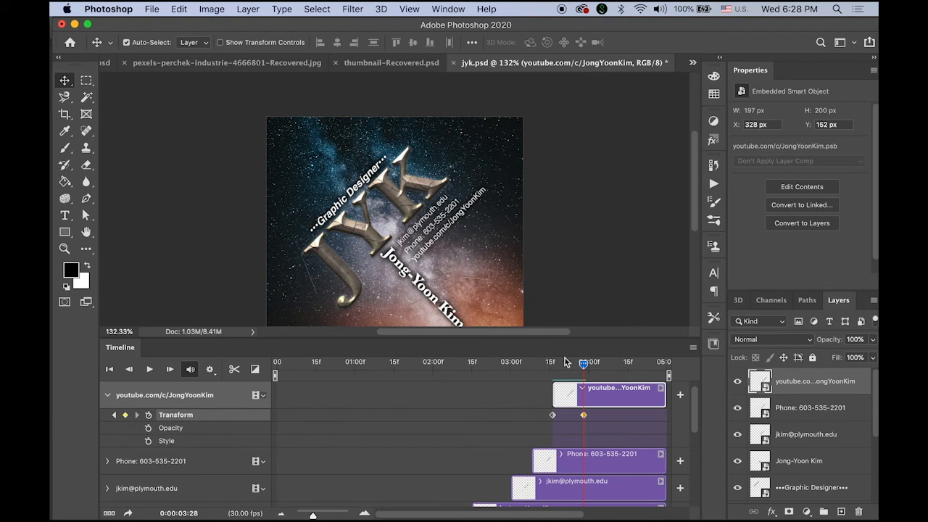
Step: Move the YouTube link text off the canvas's upper-right side, to about X 600 px, Y -120 px, at its first Transform keyframe, preview and collapse its track
{"action": "left_click_drag", "start_coordinate": [585, 367], "coordinate": [552, 368]}
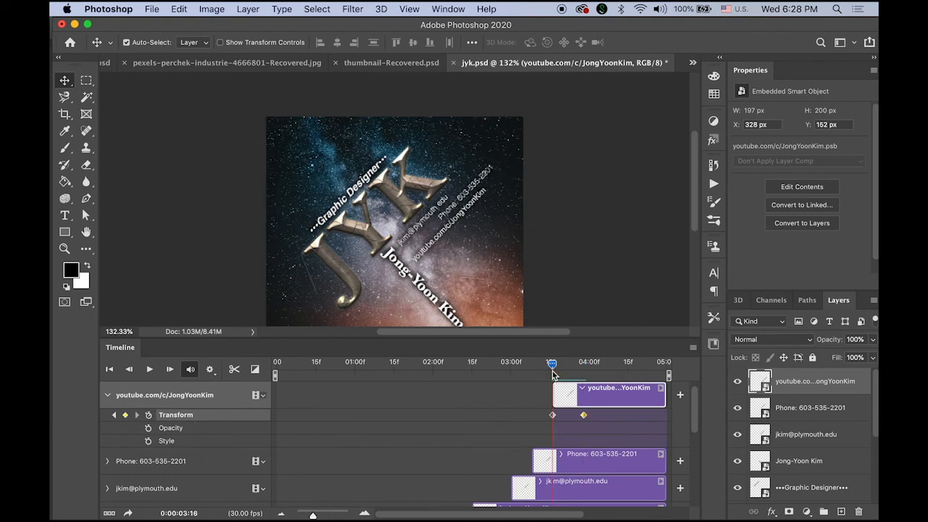
{"action": "left_click", "coordinate": [553, 415]}
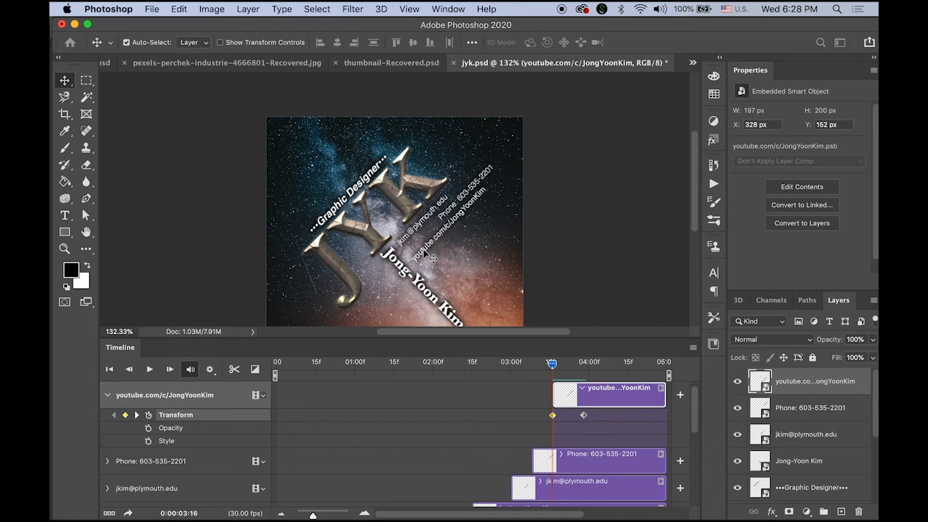
{"action": "left_click_drag", "start_coordinate": [433, 258], "coordinate": [559, 138]}
{"action": "left_click", "coordinate": [563, 364]}
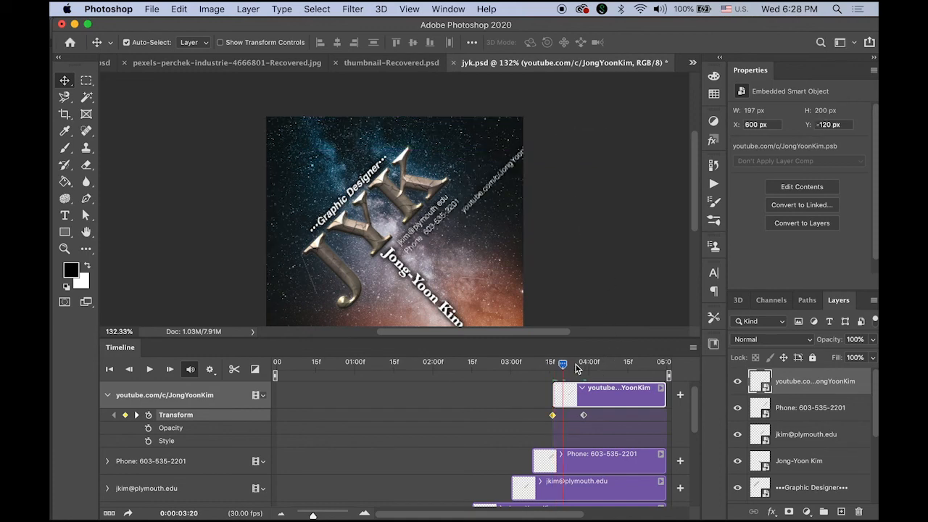
{"action": "left_click_drag", "start_coordinate": [578, 367], "coordinate": [605, 367]}
{"action": "left_click", "coordinate": [573, 365]}
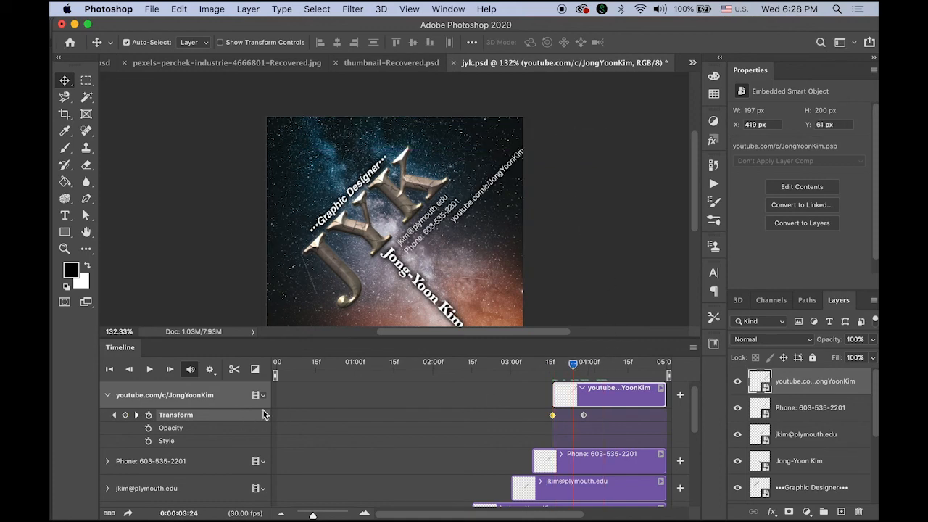
{"action": "left_click", "coordinate": [108, 396]}
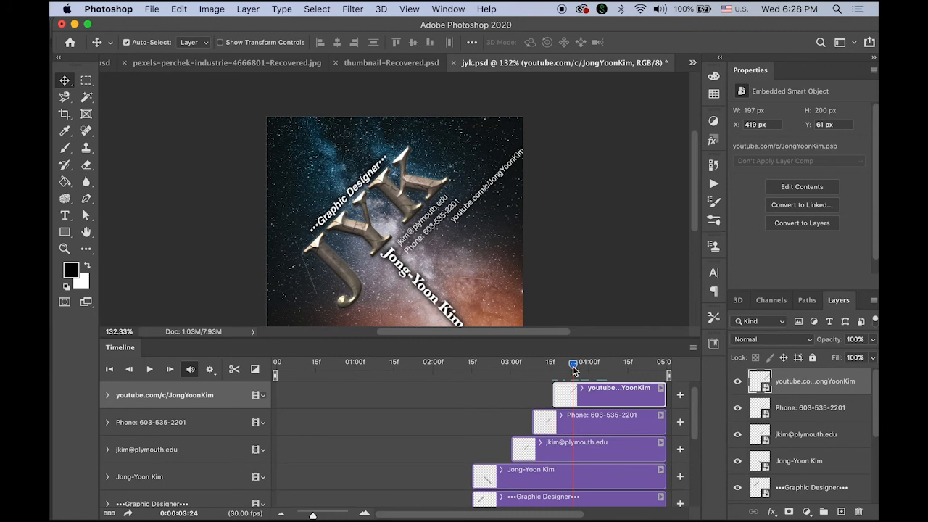
Step: Play the whole animation from the first frame to check the staggered slide-ins
{"action": "left_click", "coordinate": [277, 364]}
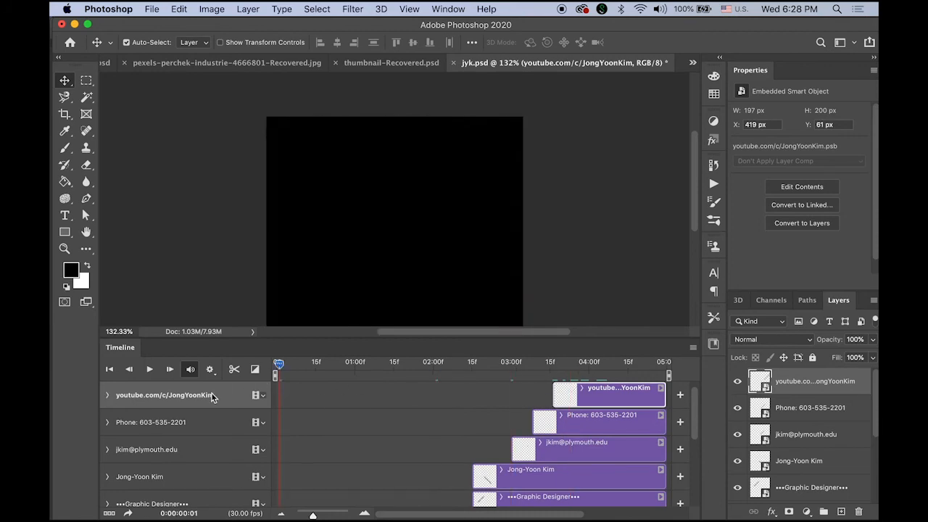
{"action": "left_click", "coordinate": [150, 369]}
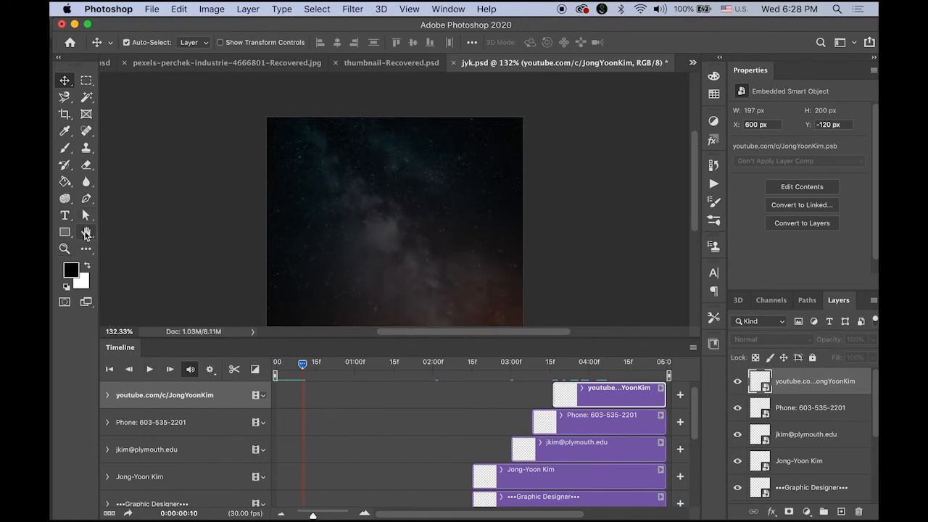
{"action": "left_click", "coordinate": [85, 233]}
{"action": "left_click", "coordinate": [109, 369]}
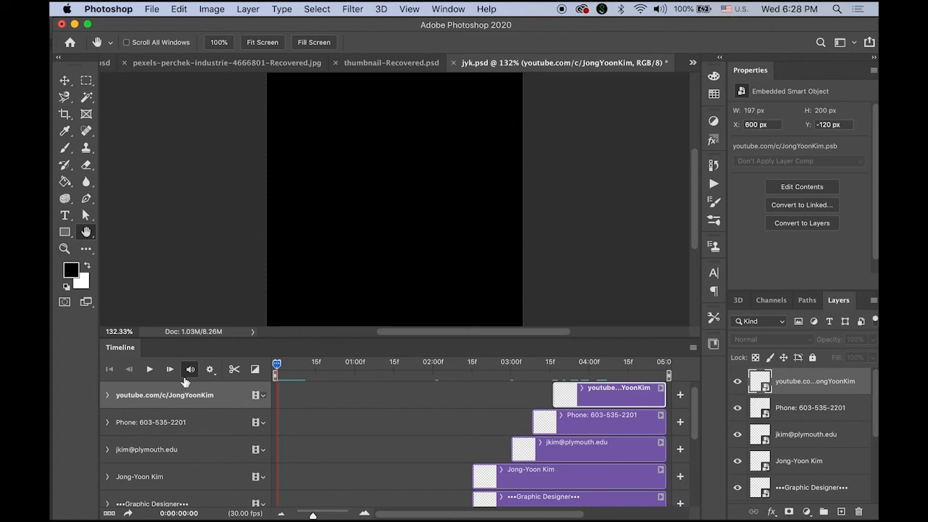
{"action": "left_click", "coordinate": [149, 370]}
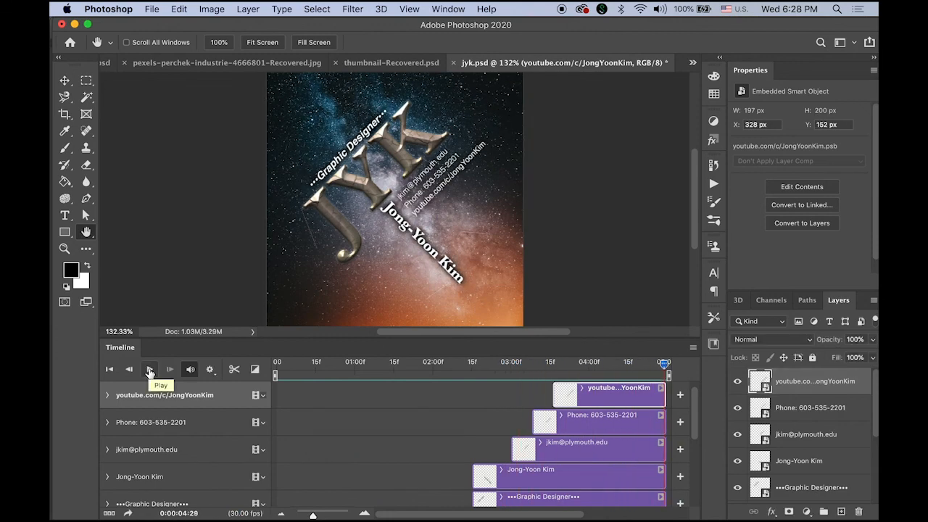
{"action": "left_click", "coordinate": [150, 370]}
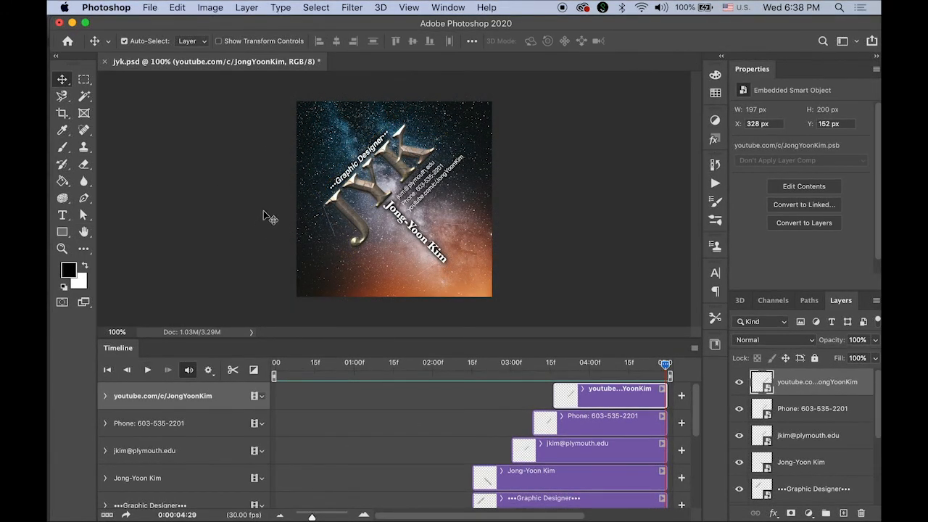
Step: Start a video render of the document and set its output size to 600 x 600
{"action": "left_click", "coordinate": [151, 8]}
{"action": "mouse_move", "coordinate": [237, 192]}
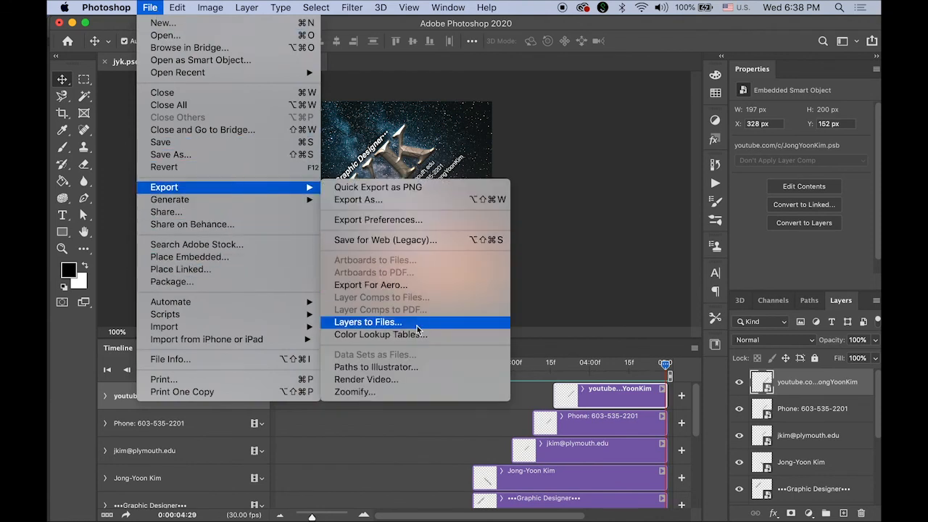
{"action": "left_click", "coordinate": [428, 380]}
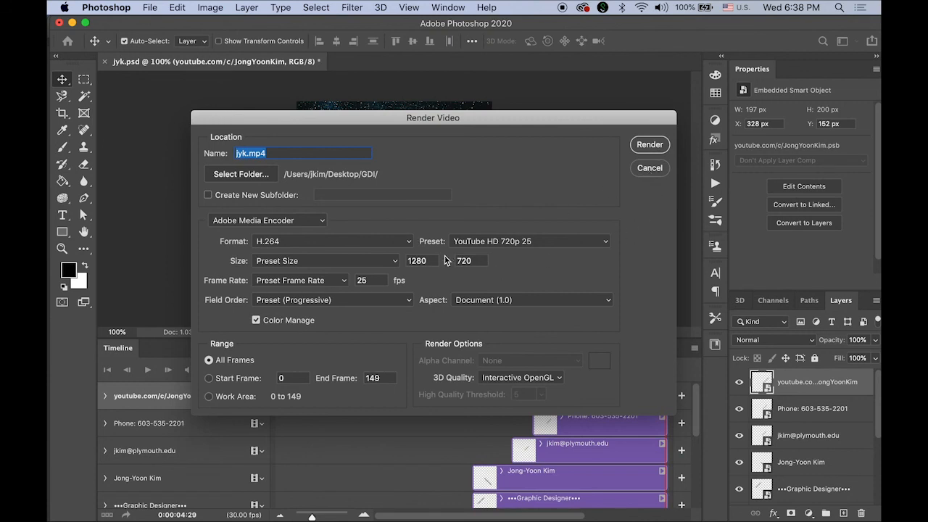
{"action": "double_click", "coordinate": [431, 260]}
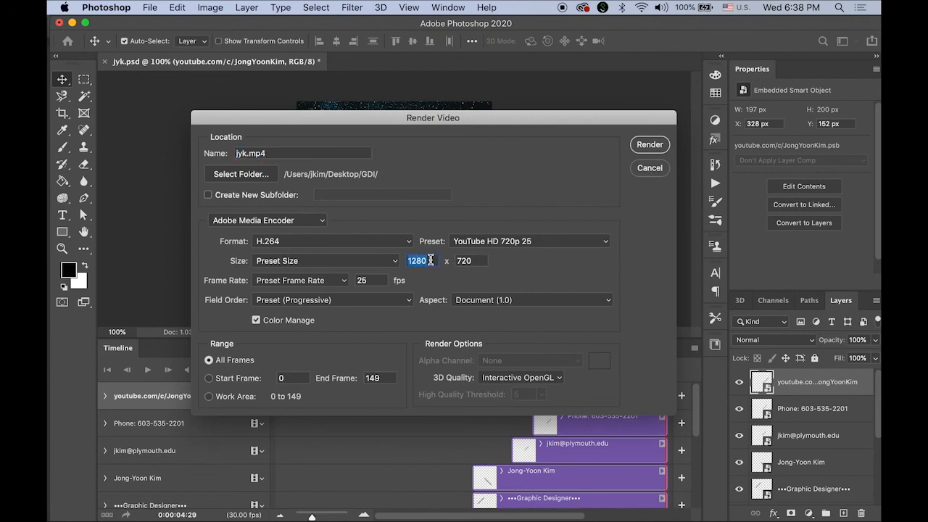
{"action": "type", "text": "600"}
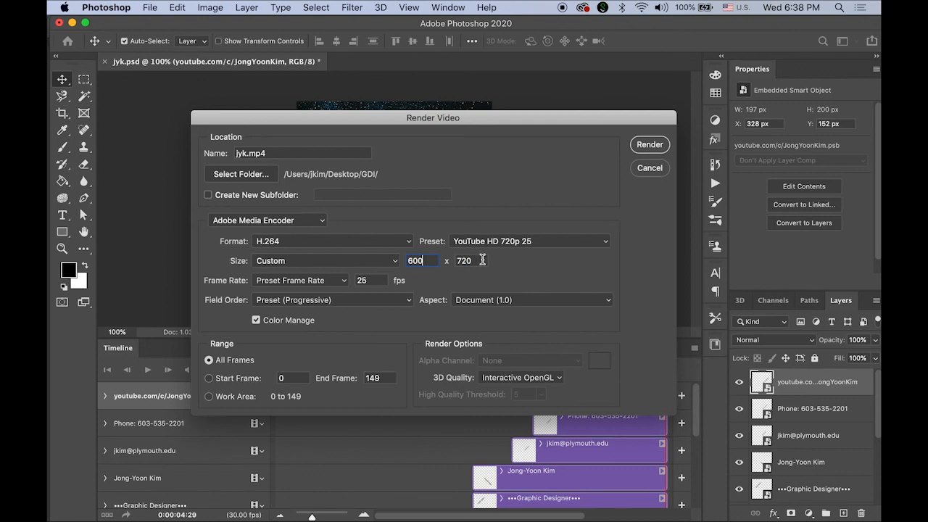
{"action": "key", "text": "Tab"}
{"action": "type", "text": "600"}
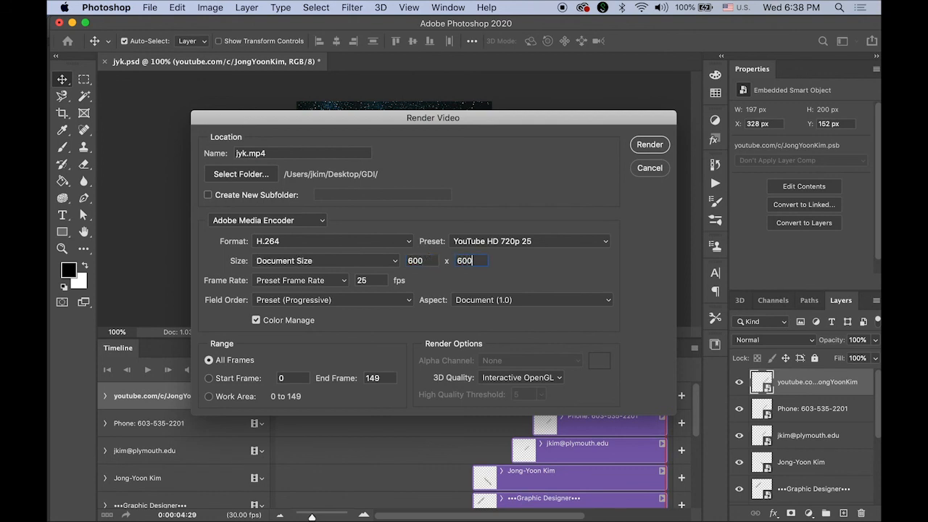
Step: Keep the H.264 format and YouTube HD 720p 25 preset, and render the animation as jyk.mp4 in the GDI folder
{"action": "left_click", "coordinate": [323, 241]}
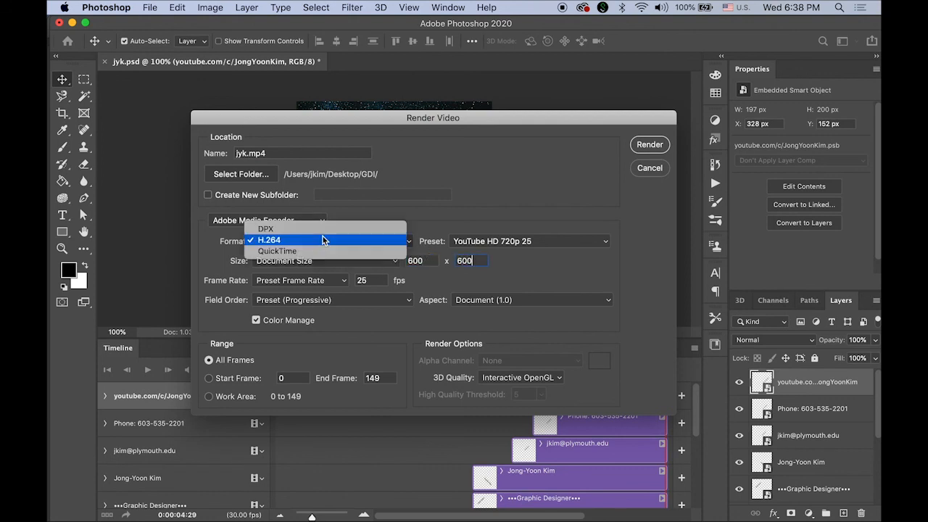
{"action": "left_click", "coordinate": [290, 245]}
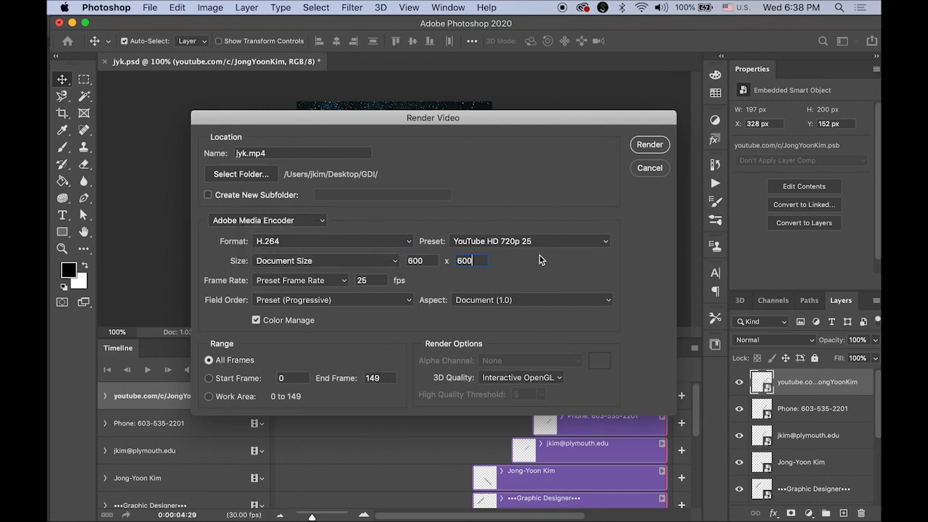
{"action": "left_click", "coordinate": [568, 242]}
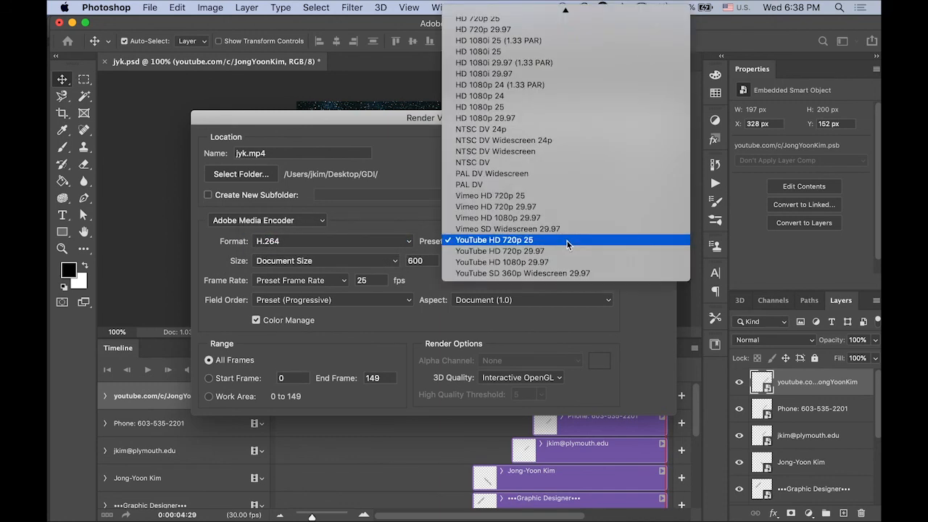
{"action": "left_click", "coordinate": [568, 243]}
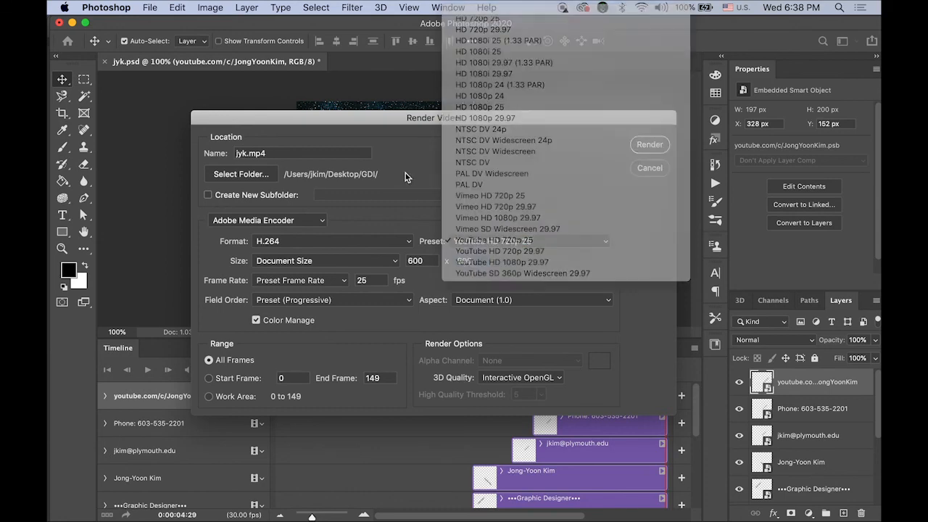
{"action": "left_click", "coordinate": [642, 151]}
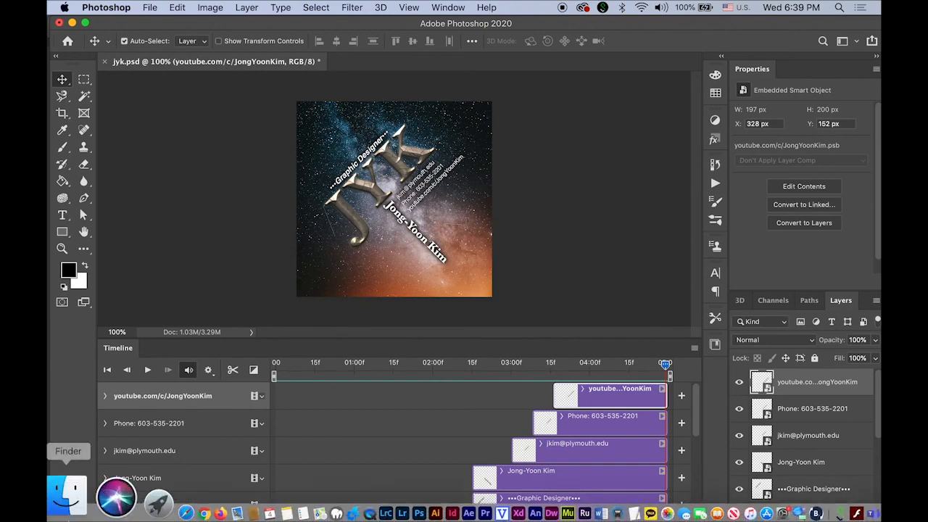
Step: Switch to Finder, preview jyk.mp4 from the GDI folder and replay the video
{"action": "left_click", "coordinate": [63, 483]}
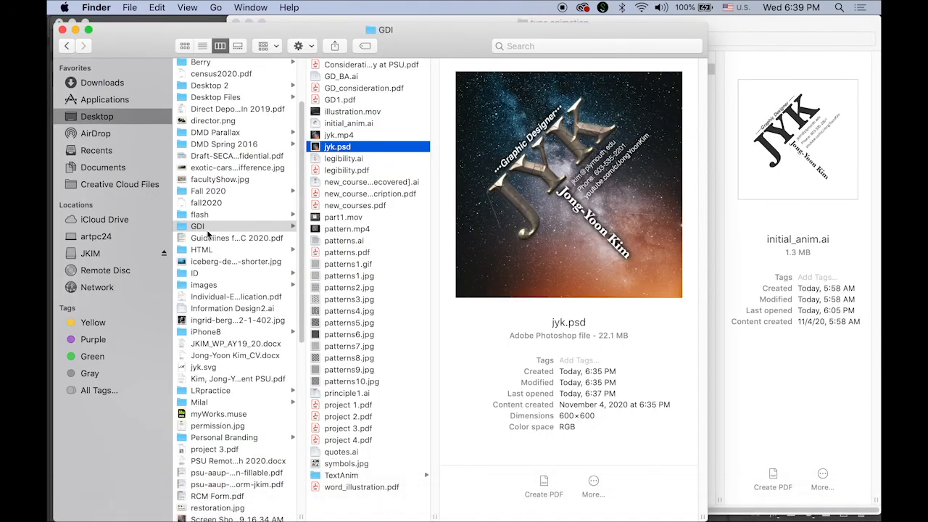
{"action": "left_click", "coordinate": [315, 137]}
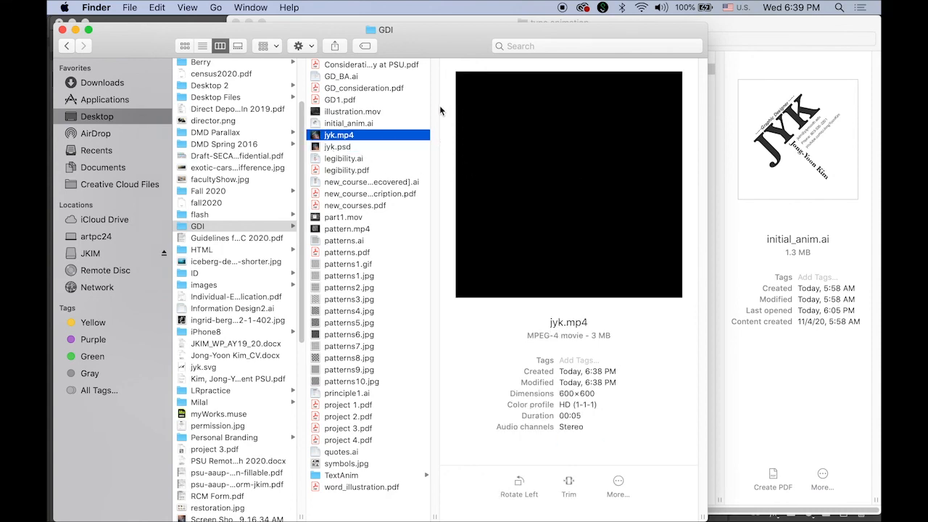
{"action": "key", "text": "space"}
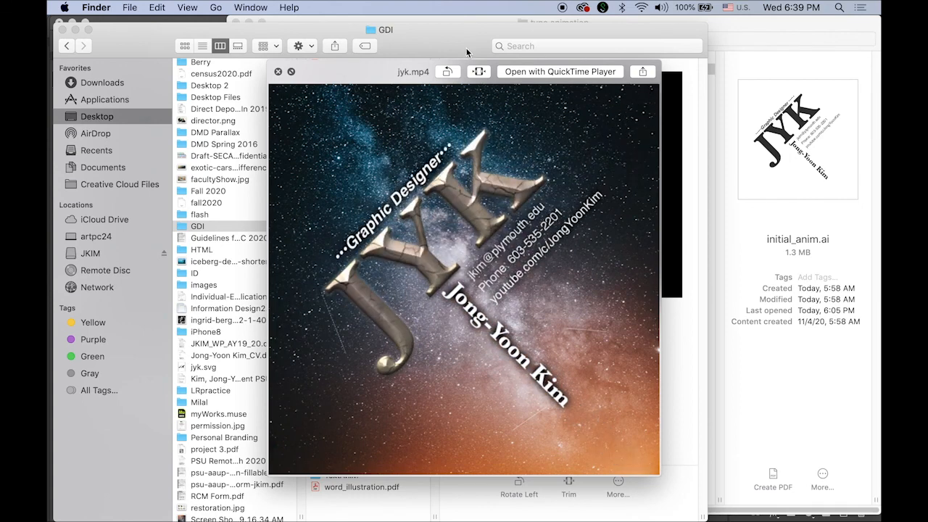
{"action": "mouse_move", "coordinate": [361, 395]}
{"action": "left_click", "coordinate": [290, 461]}
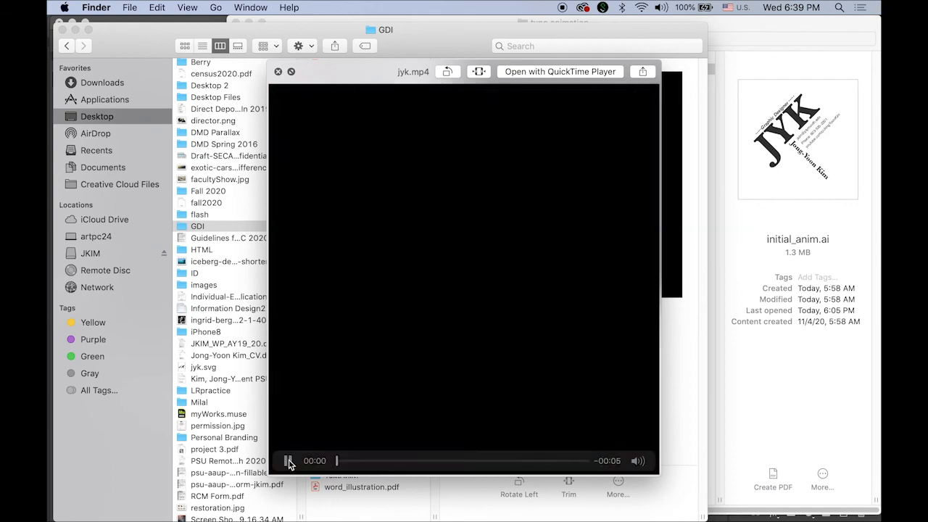